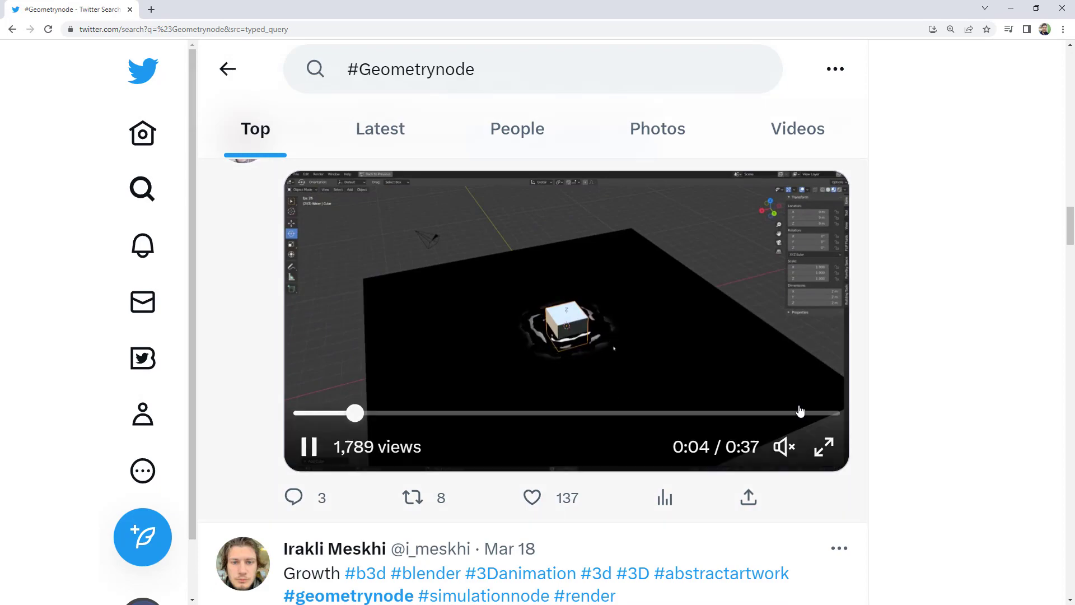
# Browse the top Twitter results for #Geometrynode to examine examples of geometry node artwork and animations.
pyautogui.scroll(-6, 933, 413)
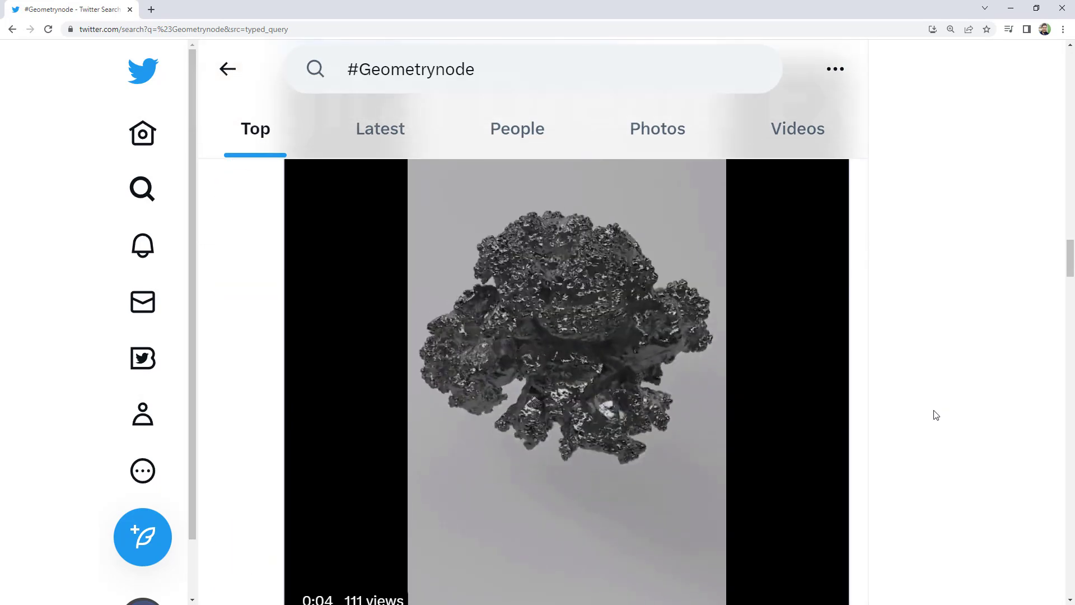
pyautogui.scroll(-10, 934, 415)
pyautogui.scroll(2, 934, 415)
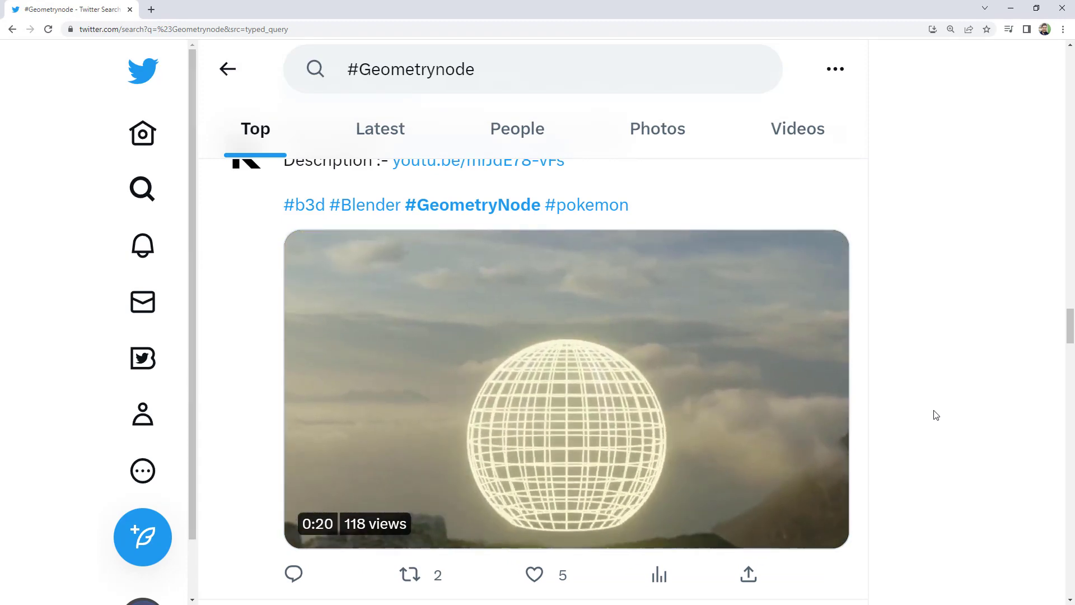
pyautogui.scroll(-15, 933, 414)
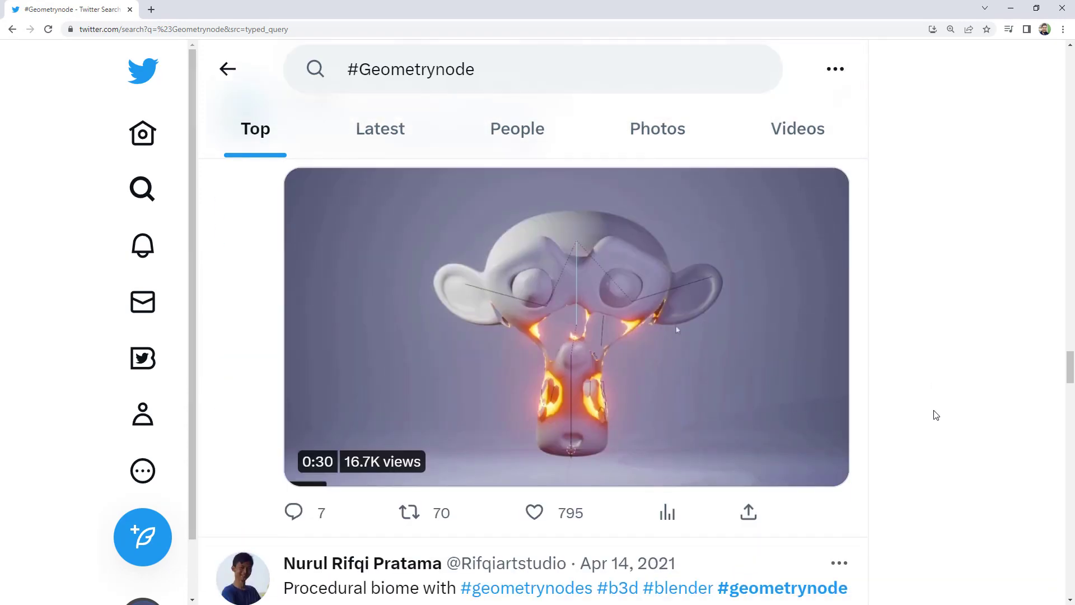
pyautogui.scroll(-8, 933, 415)
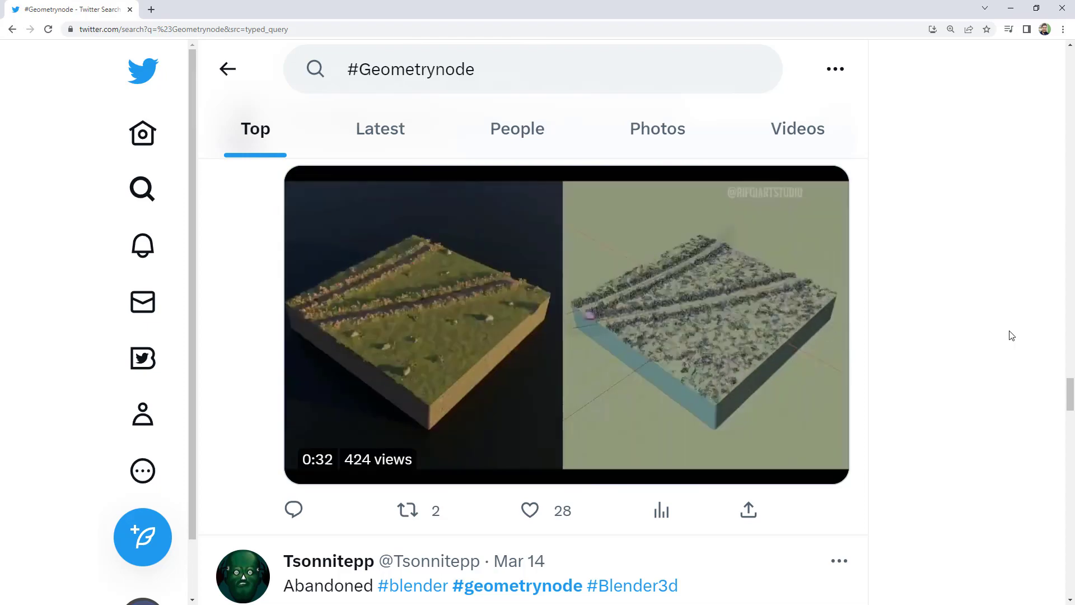
pyautogui.scroll(-8, 1012, 335)
pyautogui.scroll(3, 1012, 335)
pyautogui.scroll(-10, 952, 364)
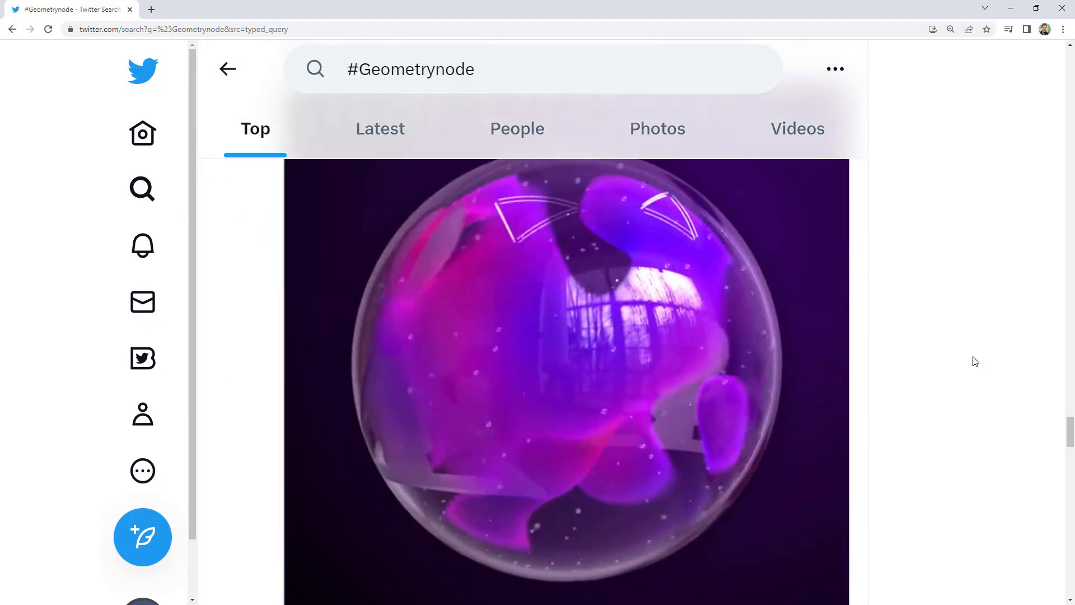
pyautogui.scroll(-12, 975, 362)
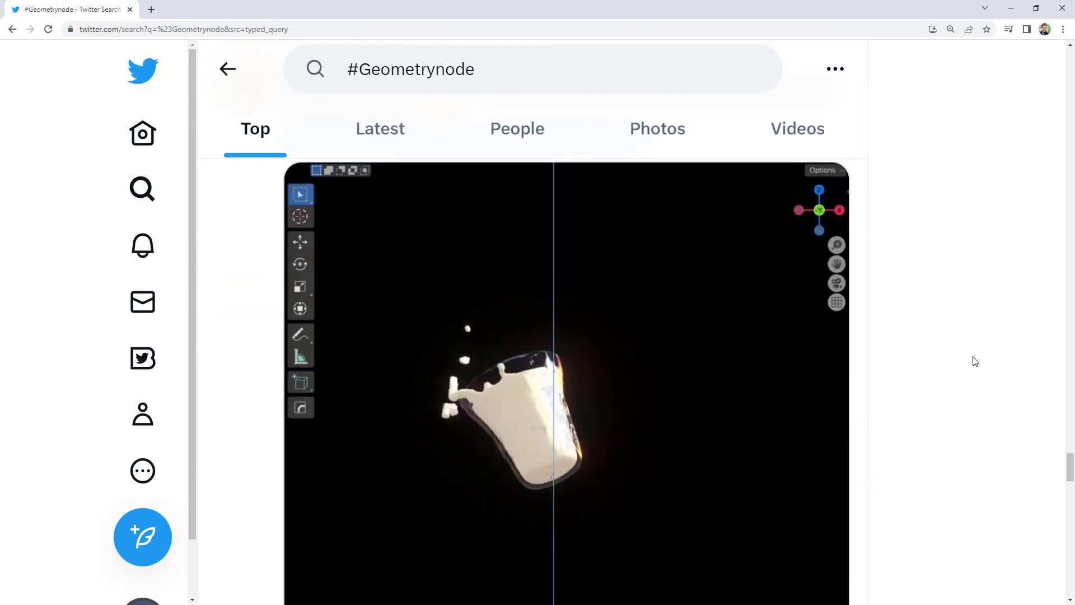
pyautogui.scroll(-15, 975, 361)
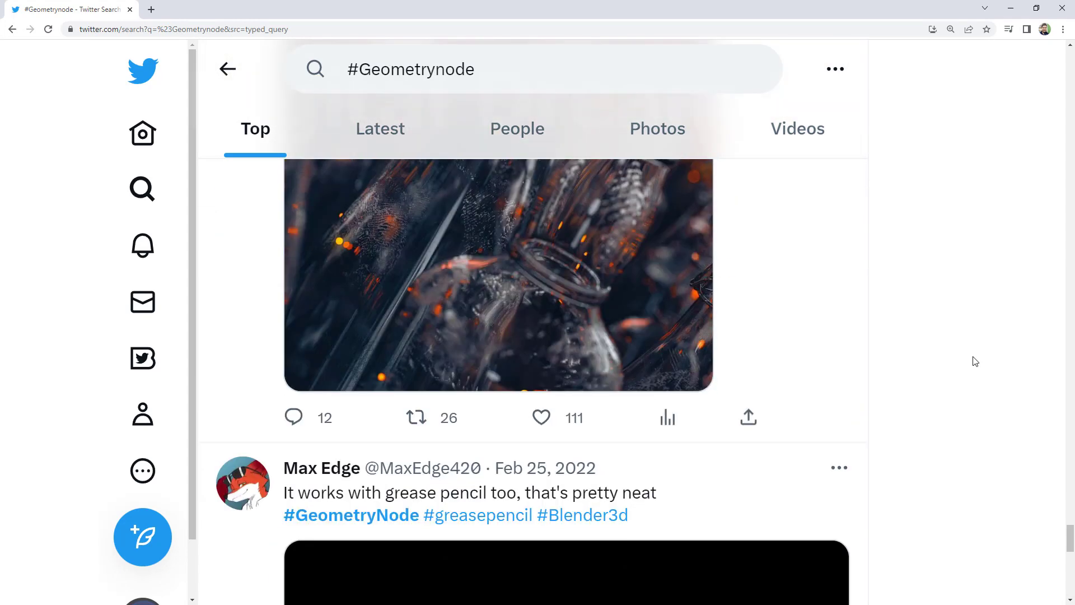
pyautogui.scroll(-6, 974, 361)
pyautogui.scroll(-8, 1052, 355)
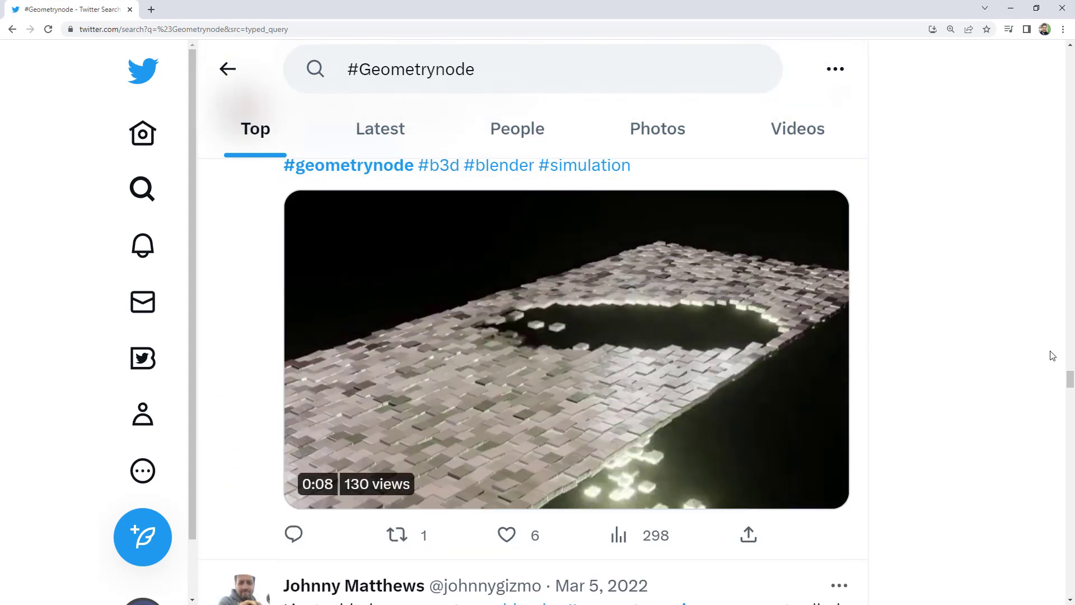
pyautogui.scroll(-8, 1053, 355)
pyautogui.scroll(-8, 638, 316)
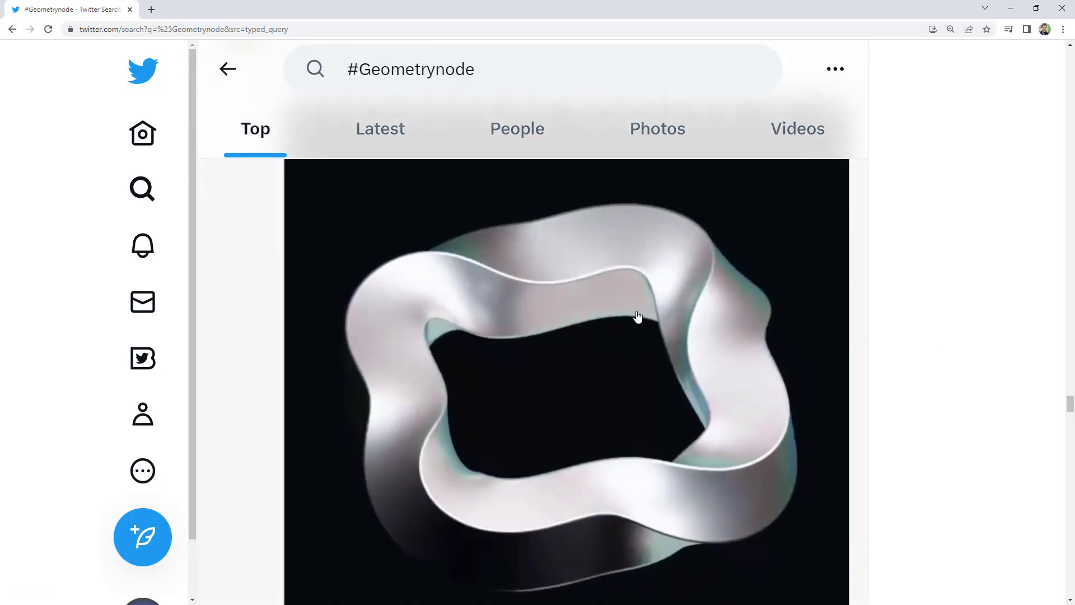
pyautogui.scroll(-10, 892, 327)
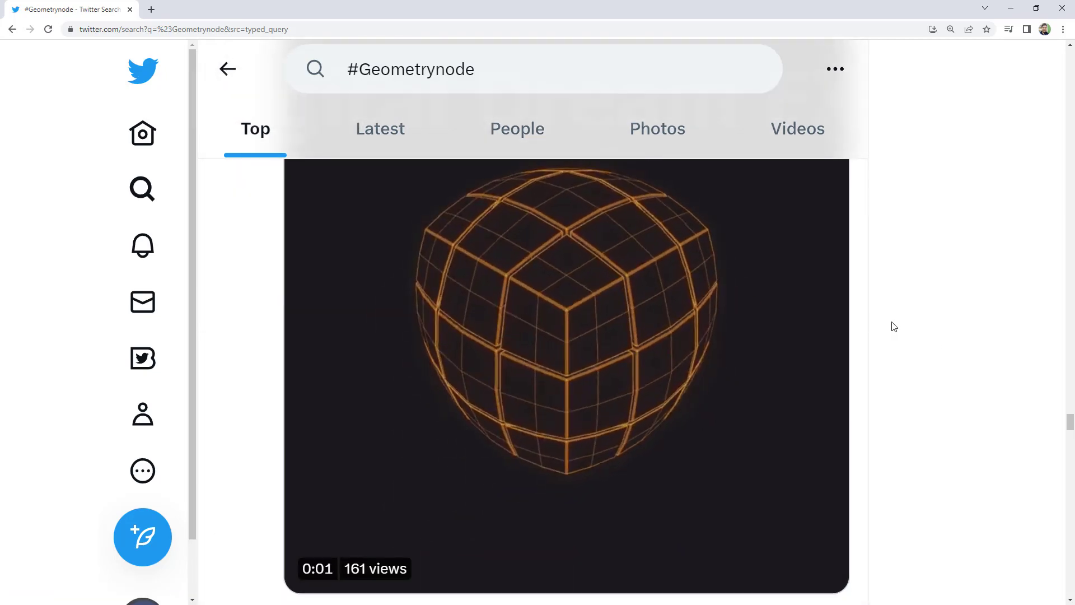
pyautogui.scroll(-8, 894, 326)
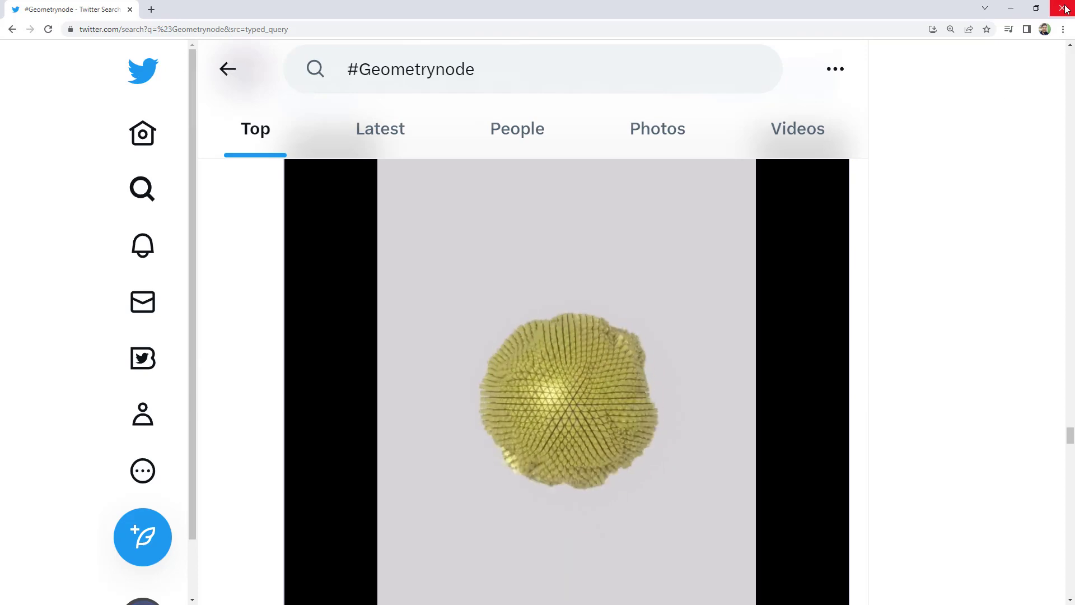
pyautogui.scroll(-8, 842, 426)
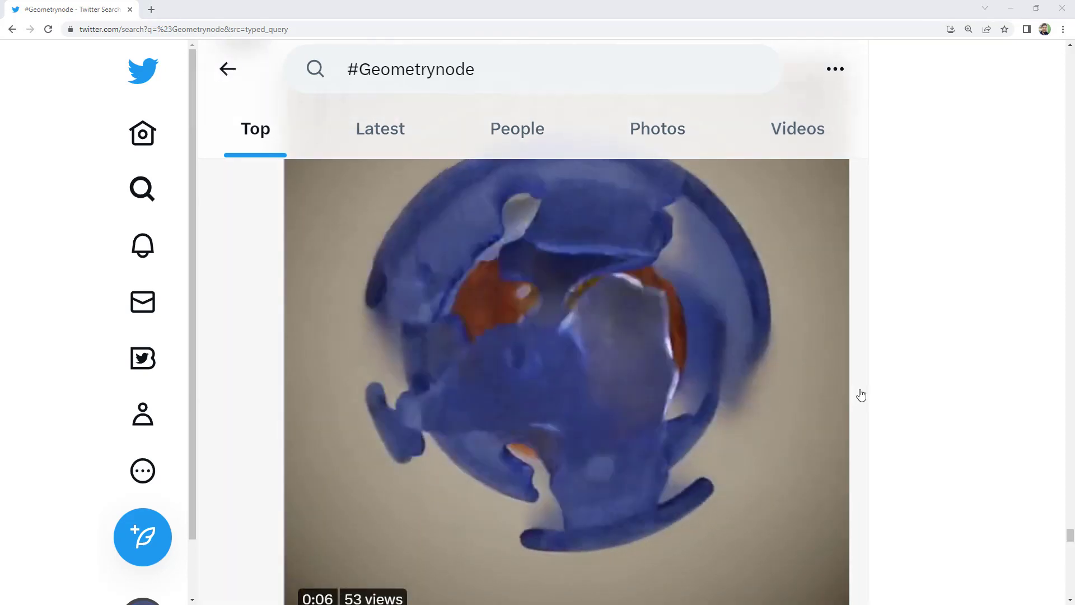
pyautogui.scroll(-20, 861, 396)
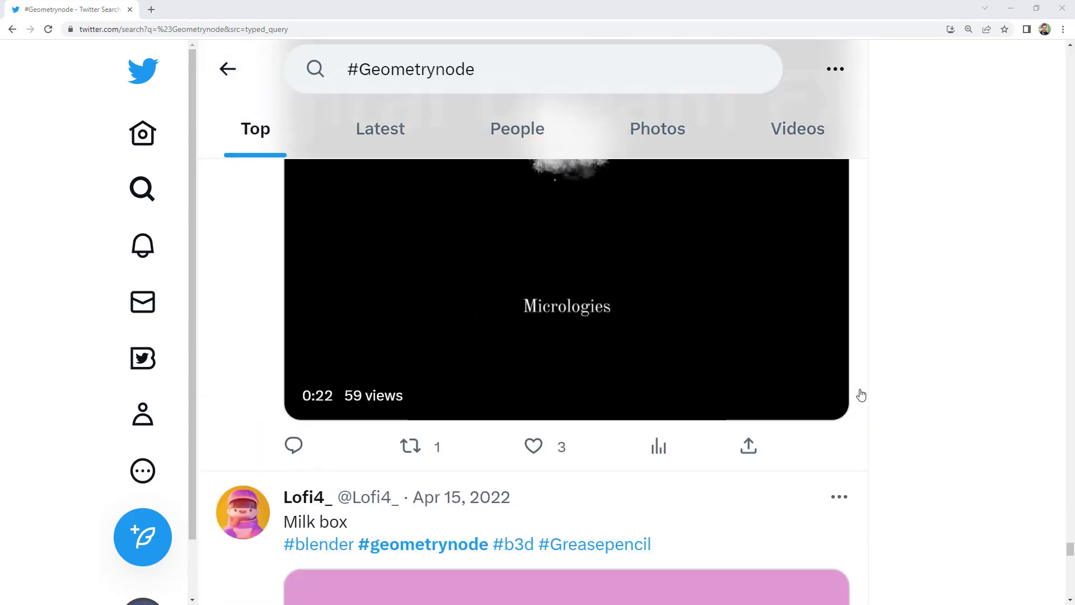
pyautogui.scroll(-15, 861, 396)
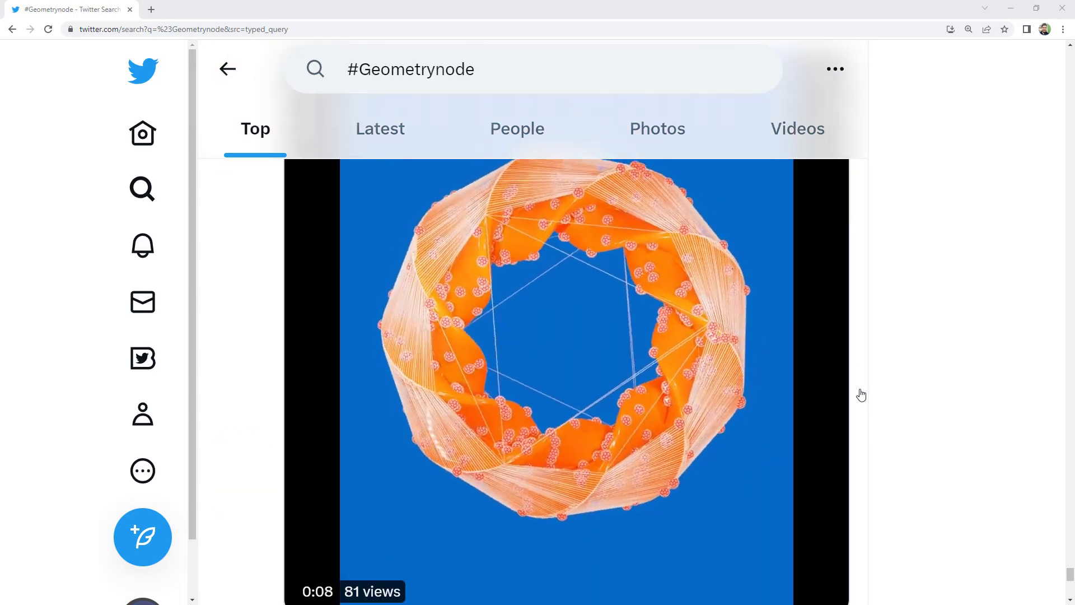
pyautogui.scroll(-20, 861, 395)
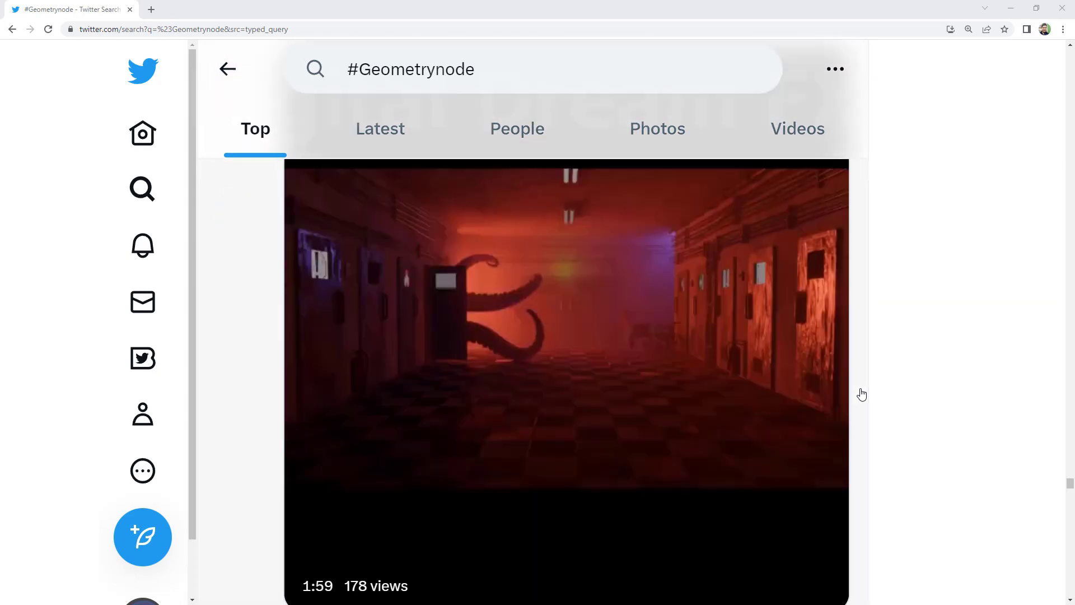
pyautogui.scroll(-20, 861, 395)
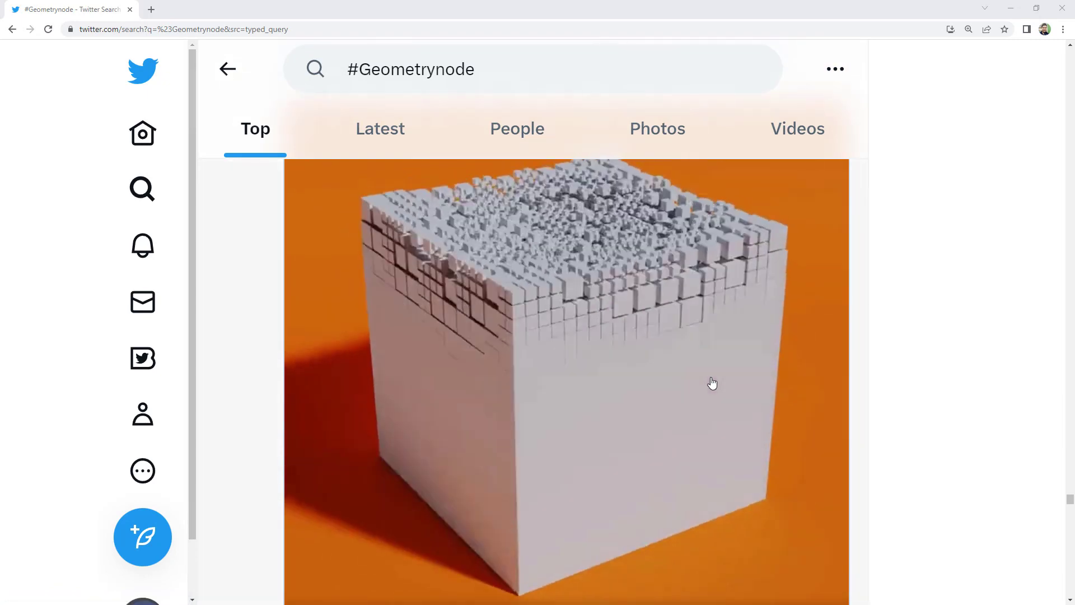
pyautogui.scroll(-15, 711, 384)
pyautogui.scroll(-10, 712, 383)
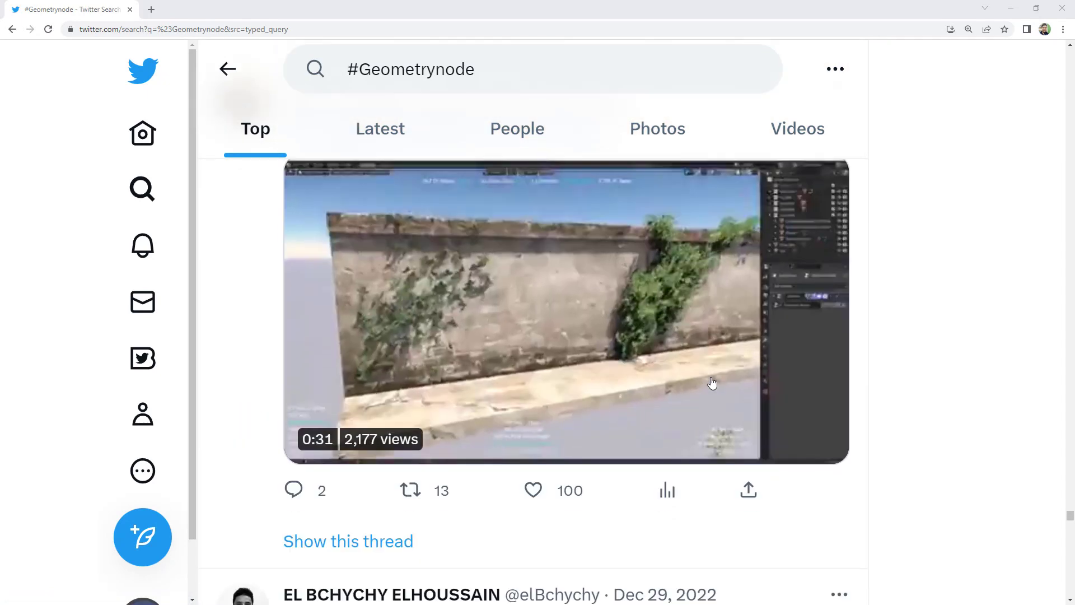
pyautogui.scroll(-10, 712, 383)
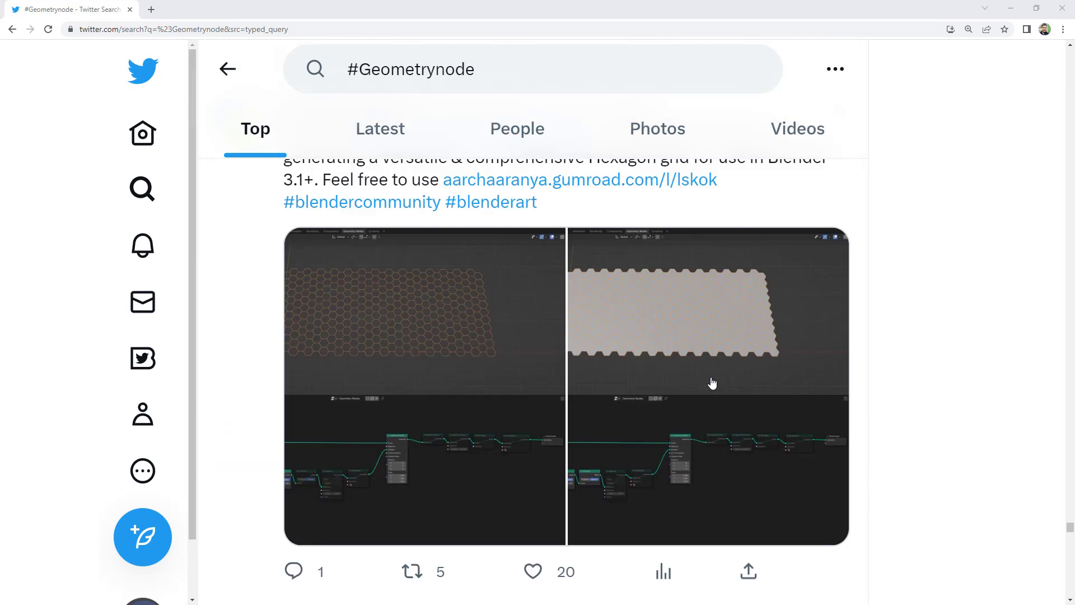
pyautogui.scroll(-5, 711, 384)
pyautogui.scroll(-15, 712, 384)
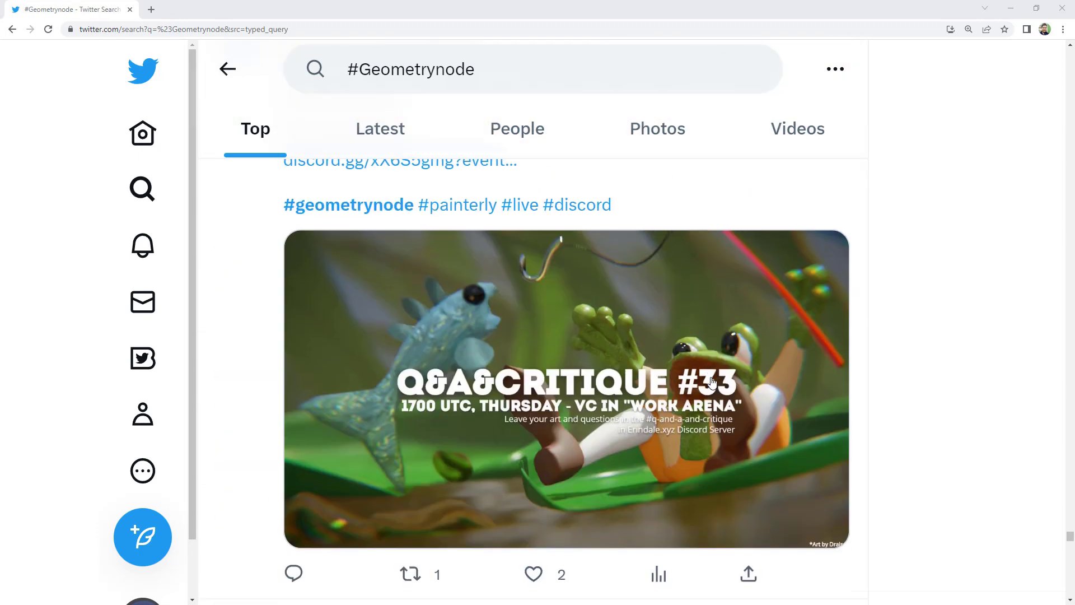
pyautogui.scroll(-3, 712, 384)
pyautogui.scroll(2, 711, 383)
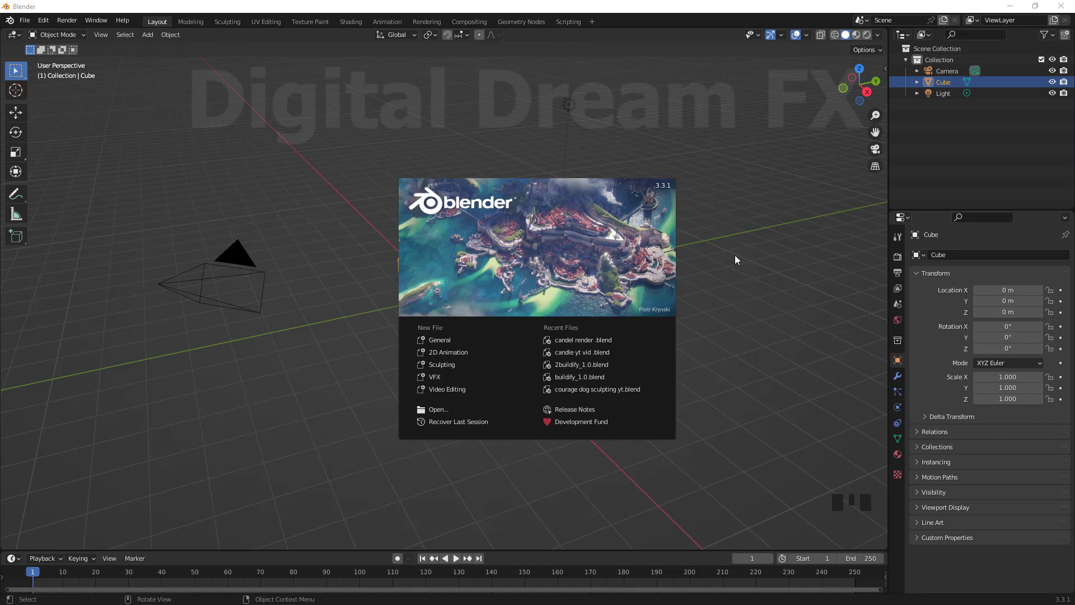
# Switch to Blender, dismiss the splash screen, and delete the default camera and light.
pyautogui.click(711, 332)
pyautogui.keyDown('shift'); pyautogui.moveTo(720, 331); pyautogui.dragTo(588, 403, button='middle'); pyautogui.keyUp('shift')
pyautogui.scroll(1, 578, 392)
pyautogui.scroll(-2, 588, 404)
pyautogui.moveTo(173, 140); pyautogui.dragTo(681, 467)
pyautogui.keyDown('shift'); pyautogui.moveTo(496, 424); pyautogui.dragTo(591, 429, button='middle'); pyautogui.keyUp('shift')
pyautogui.moveTo(665, 445); pyautogui.dragTo(506, 167)
pyautogui.keyDown('shift'); pyautogui.moveTo(594, 338); pyautogui.dragTo(599, 344, button='middle'); pyautogui.keyUp('shift')
pyautogui.press('Delete')
# Replace the default cube with a UV sphere mesh at the scene origin.
pyautogui.click(461, 361)
pyautogui.moveTo(552, 387); pyautogui.dragTo(471, 358, button='middle')
pyautogui.scroll(3, 471, 359)
pyautogui.keyDown('shift'); pyautogui.moveTo(453, 283); pyautogui.dragTo(408, 314, button='middle'); pyautogui.keyUp('shift')
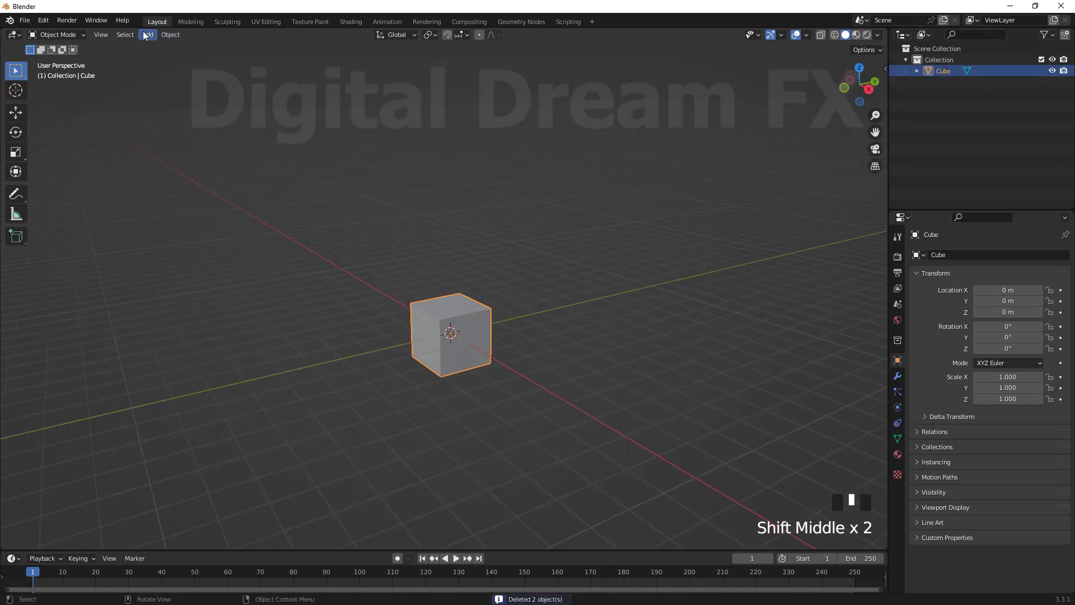
pyautogui.click(148, 35)
pyautogui.click(149, 35)
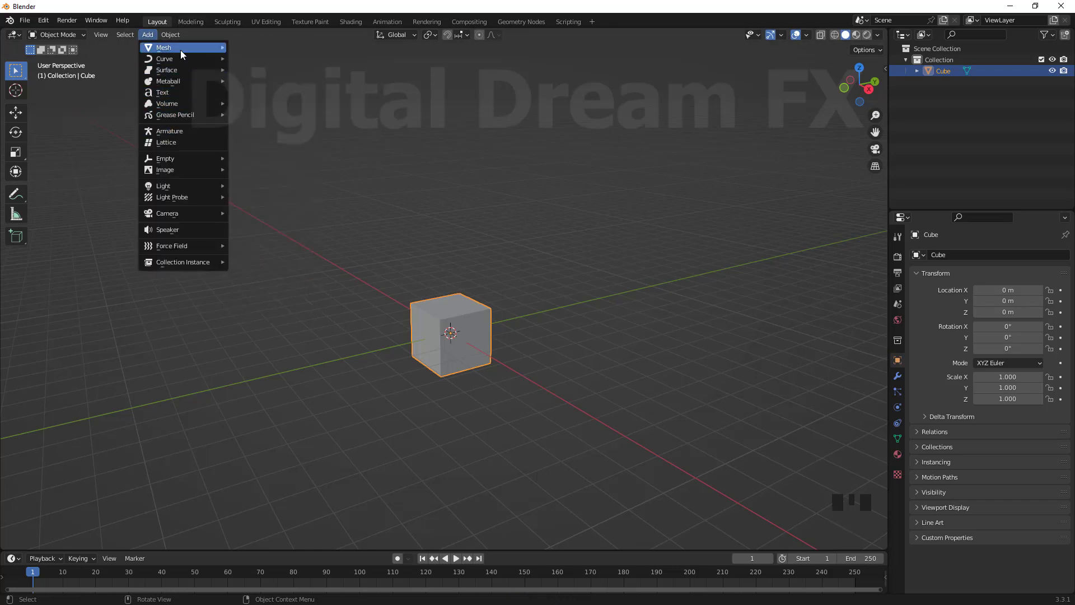
pyautogui.scroll(2, 563, 248)
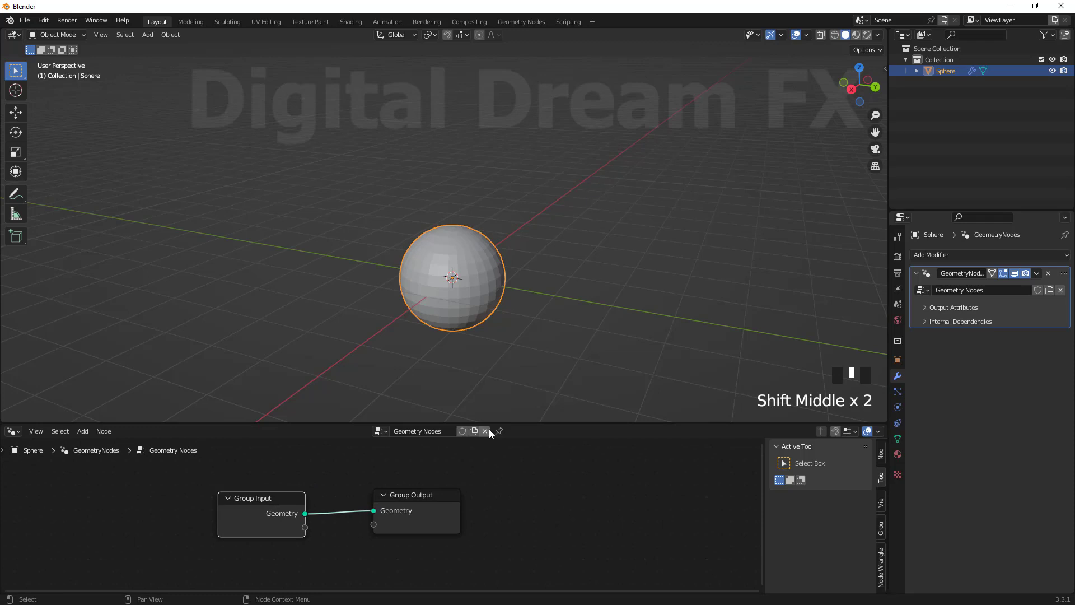
# Unlink the Geometry Nodes tree from the sphere and remove its GeometryNodes modifier.
pyautogui.click(485, 431)
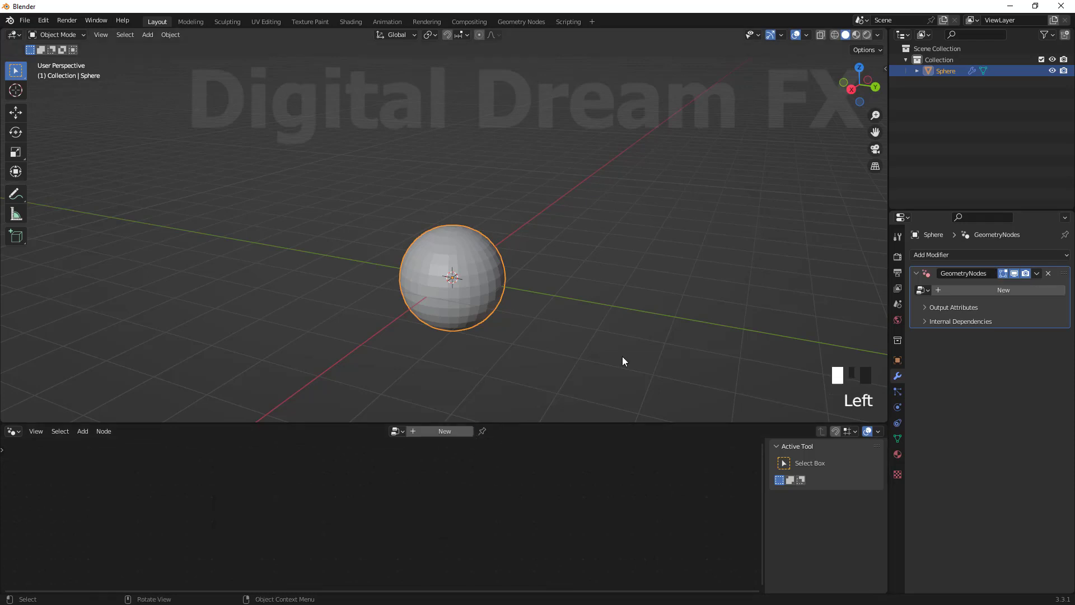
pyautogui.keyDown('shift'); pyautogui.moveTo(623, 357); pyautogui.dragTo(585, 370, button='middle'); pyautogui.keyUp('shift')
pyautogui.click(1051, 275)
pyautogui.keyDown('shift'); pyautogui.moveTo(550, 323); pyautogui.dragTo(522, 190, button='middle'); pyautogui.keyUp('shift')
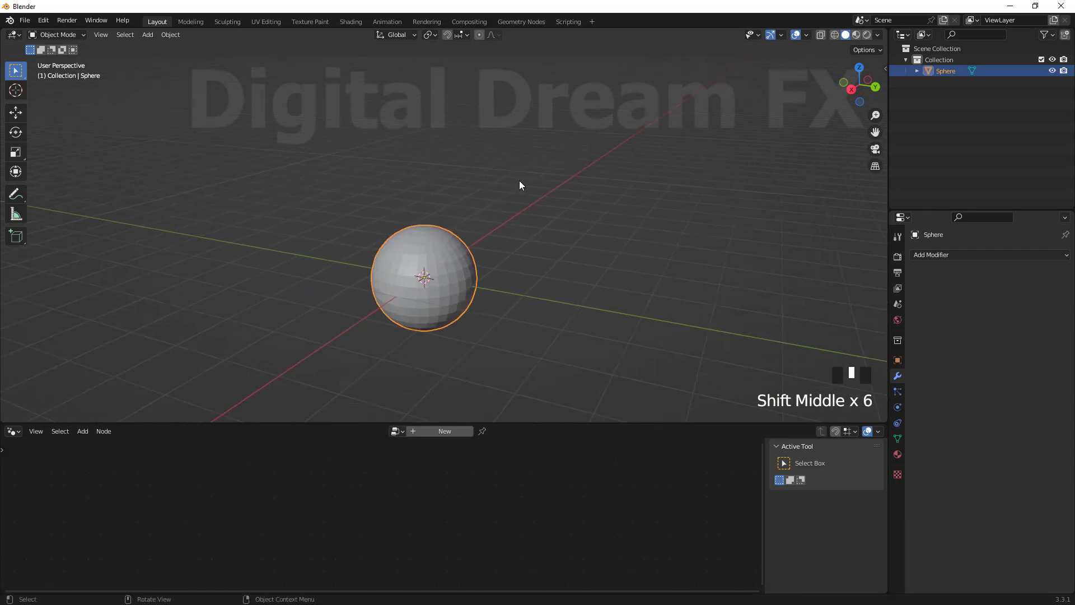
# Create a new geometry node tree on the sphere and check its modifier's output attributes.
pyautogui.click(442, 432)
pyautogui.keyDown('shift'); pyautogui.moveTo(461, 472); pyautogui.dragTo(496, 472, button='middle'); pyautogui.keyUp('shift')
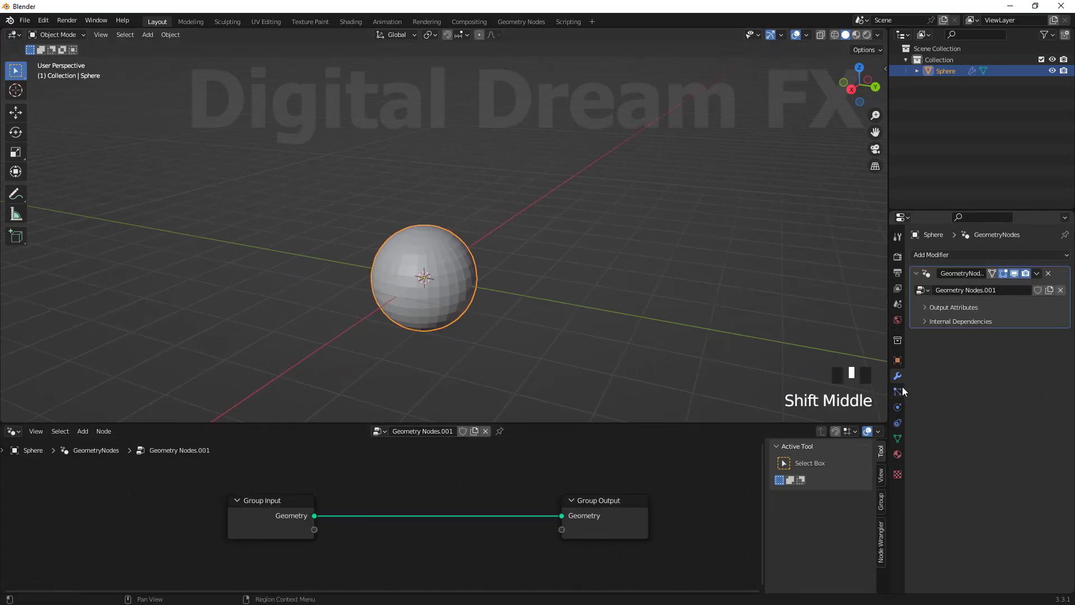
pyautogui.click(932, 307)
pyautogui.click(927, 311)
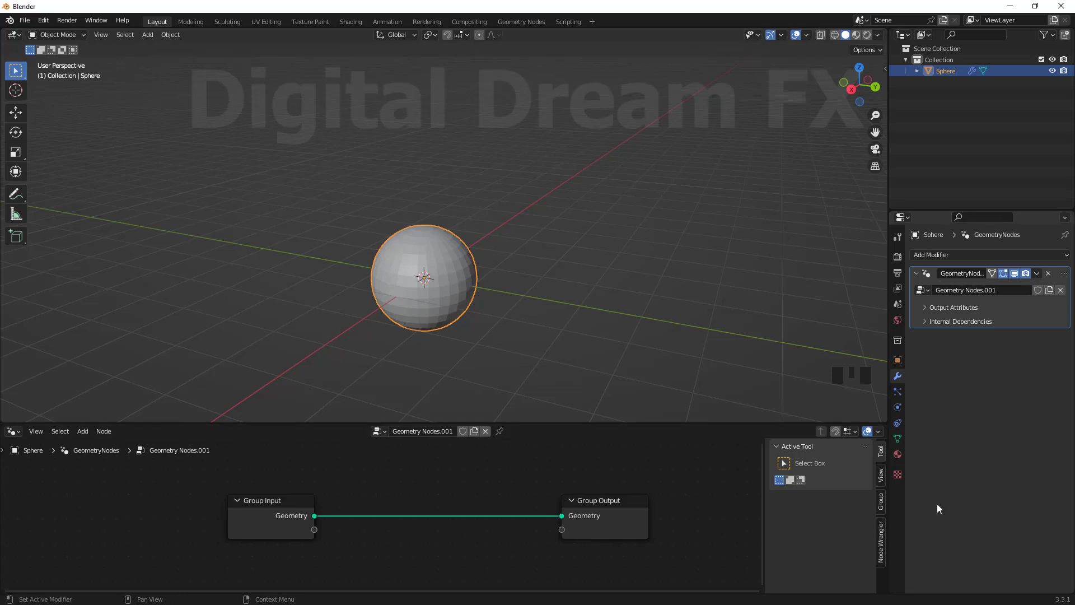
# Enlarge the geometry node editor area below the viewport and recentre the nodes and the sphere.
pyautogui.moveTo(501, 422); pyautogui.dragTo(502, 353)
pyautogui.keyDown('shift'); pyautogui.moveTo(403, 448); pyautogui.dragTo(384, 449, button='middle'); pyautogui.keyUp('shift')
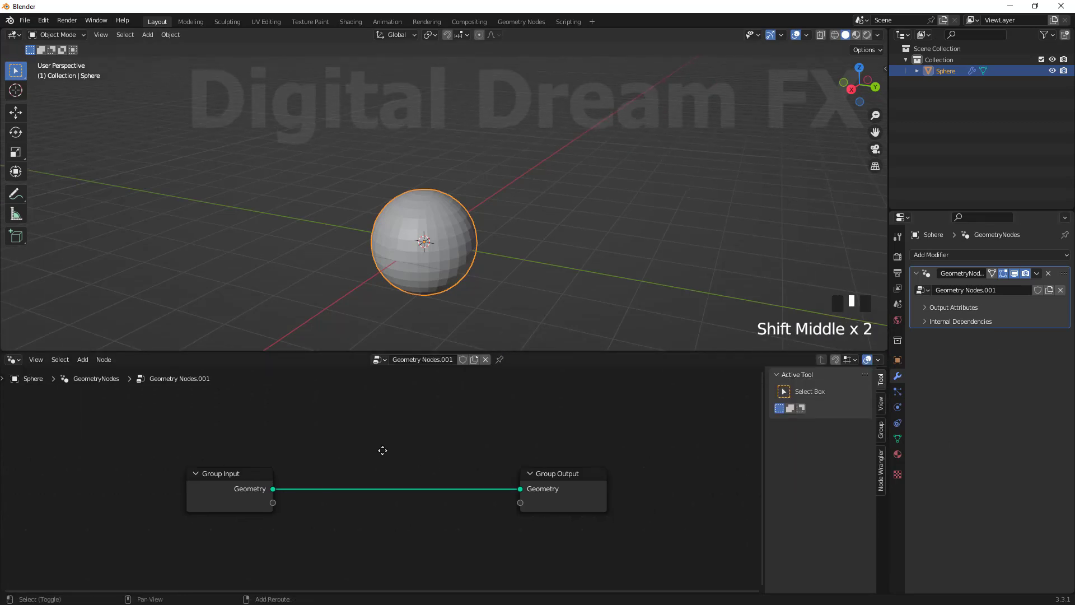
pyautogui.keyDown('shift'); pyautogui.moveTo(472, 456); pyautogui.dragTo(448, 456, button='middle'); pyautogui.keyUp('shift')
pyautogui.keyDown('shift'); pyautogui.moveTo(527, 298); pyautogui.dragTo(522, 333, button='middle'); pyautogui.keyUp('shift')
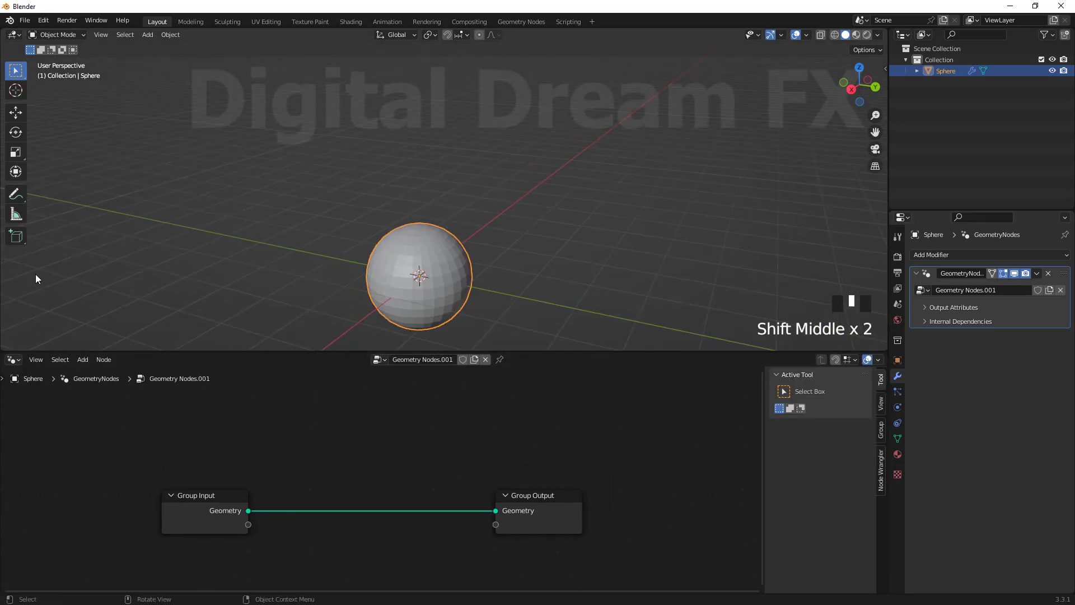
# Change the node editor area to a Timeline and reduce it to a narrow strip below the viewport.
pyautogui.click(13, 359)
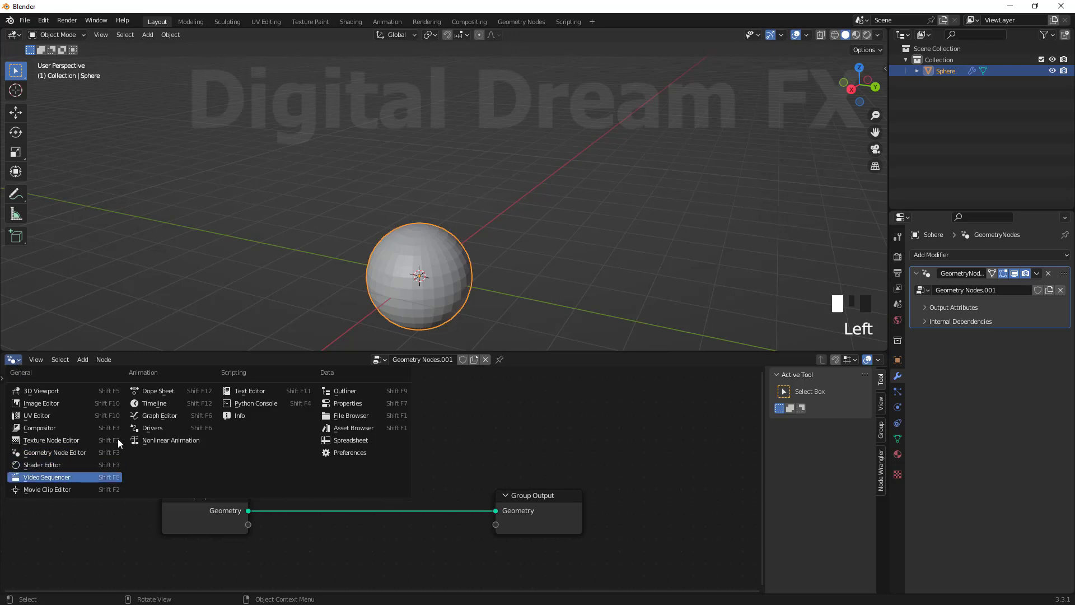
pyautogui.click(168, 403)
pyautogui.moveTo(415, 353); pyautogui.dragTo(417, 528)
pyautogui.keyDown('shift'); pyautogui.moveTo(417, 521); pyautogui.dragTo(448, 456, button='middle'); pyautogui.keyUp('shift')
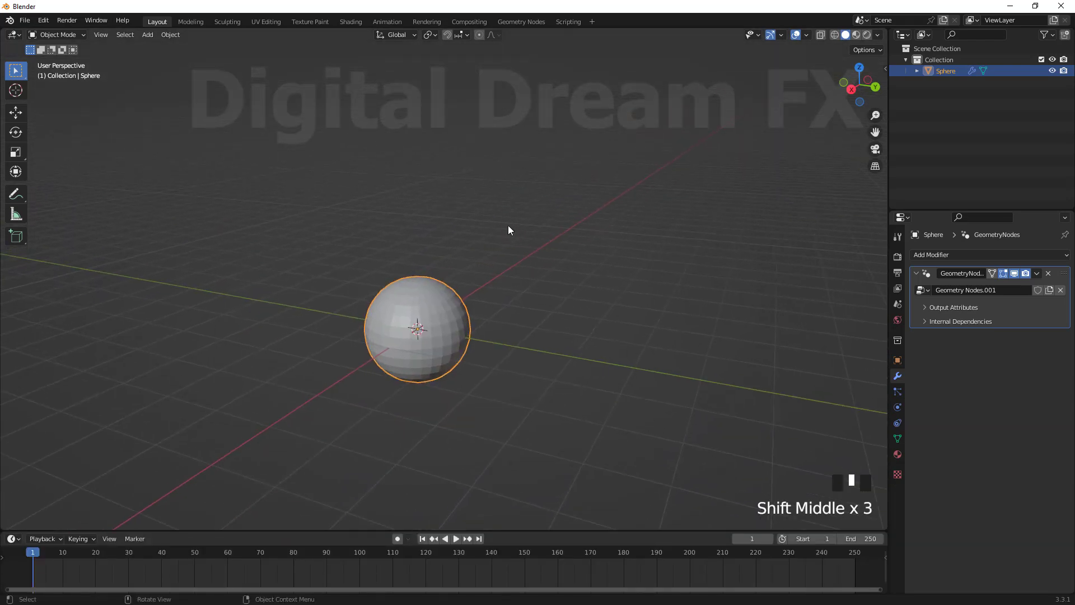
# Switch to the Geometry Nodes workspace and reduce the node editor's height.
pyautogui.click(530, 24)
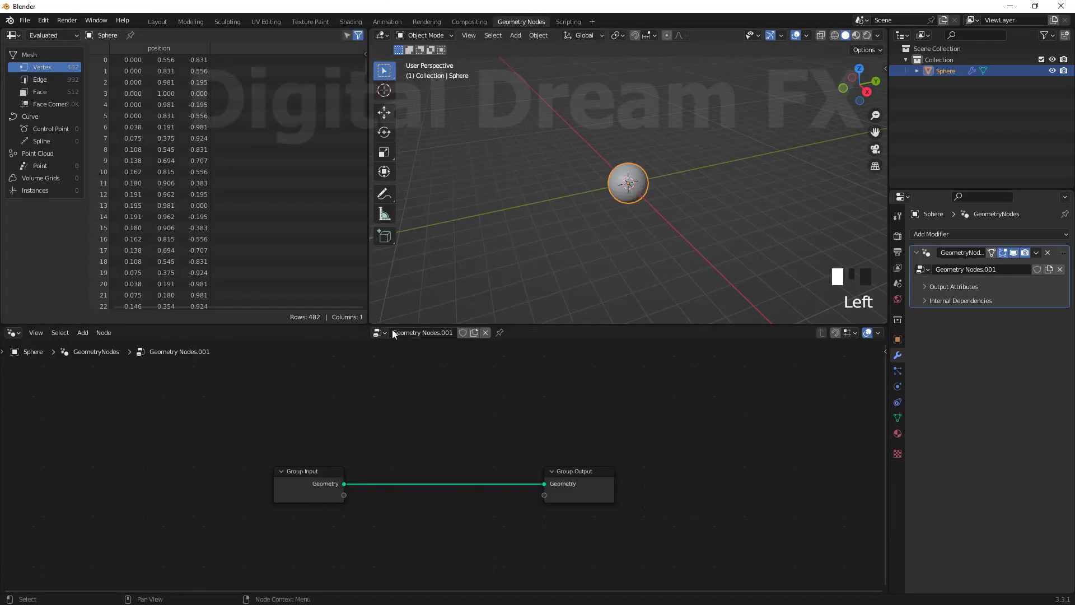
pyautogui.moveTo(448, 324); pyautogui.dragTo(448, 421)
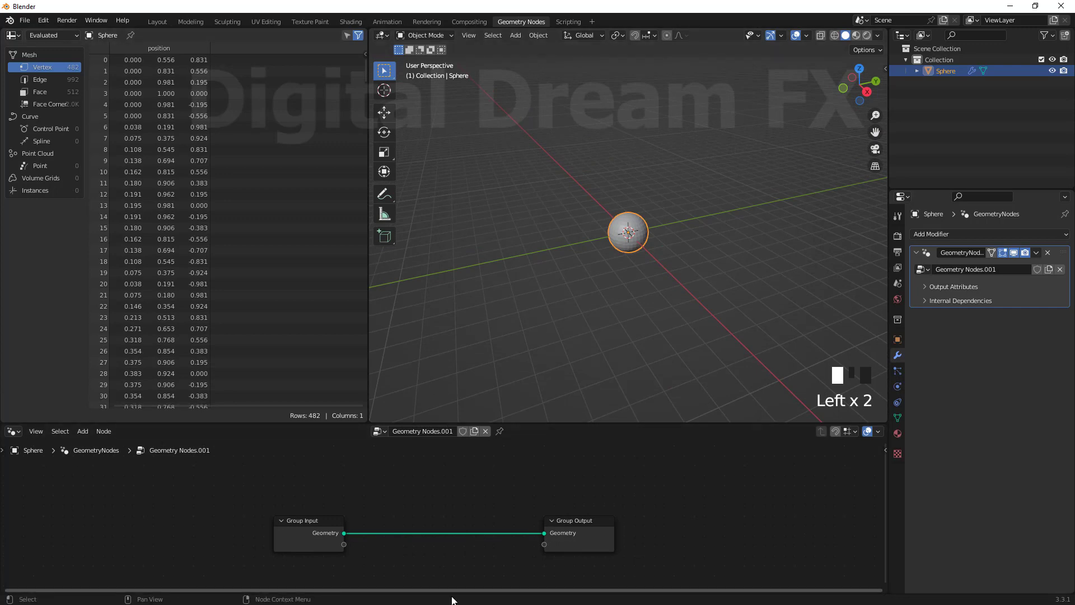
# Move the Group Output node closer to Group Input and widen the spreadsheet area.
pyautogui.scroll(3, 491, 507)
pyautogui.moveTo(495, 498); pyautogui.dragTo(501, 484, button='middle')
pyautogui.moveTo(624, 507); pyautogui.dragTo(473, 507)
pyautogui.moveTo(575, 475); pyautogui.dragTo(607, 473, button='middle')
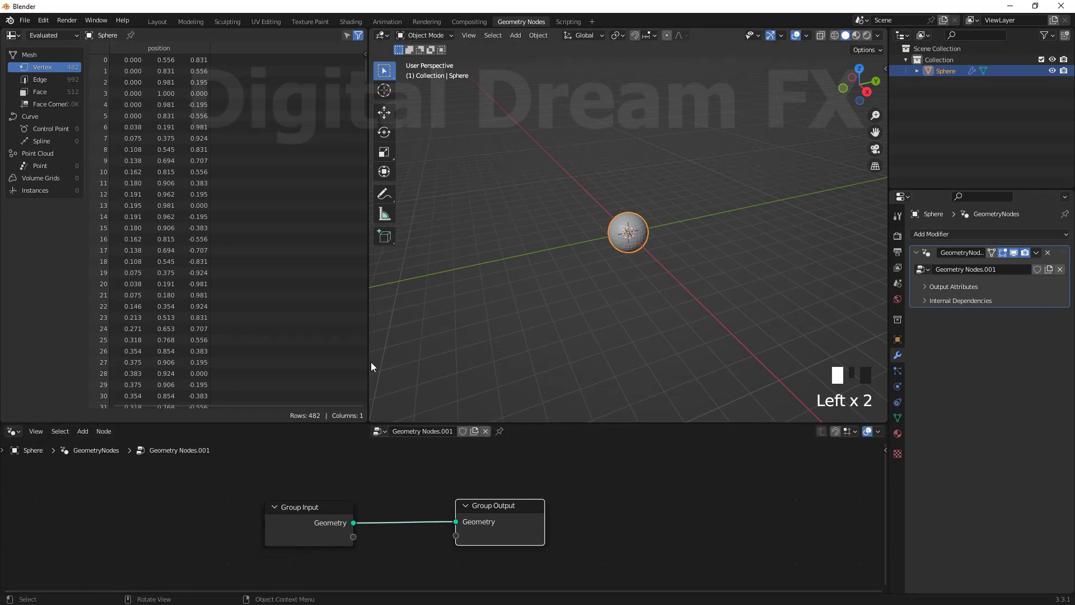
pyautogui.moveTo(369, 355); pyautogui.dragTo(413, 364)
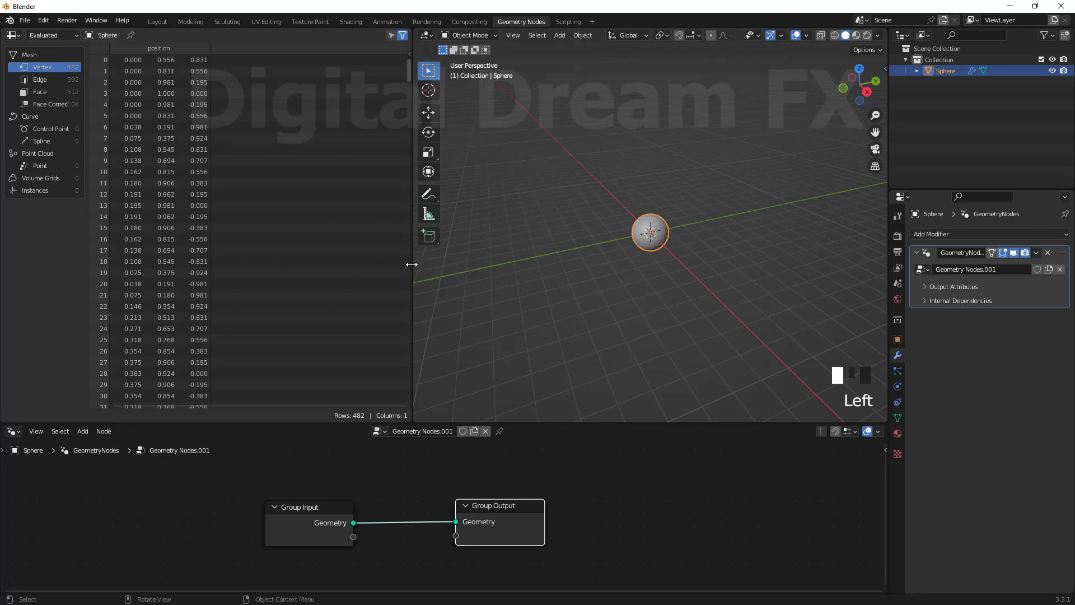
# Narrow the spreadsheet area to enlarge the 3D viewport and view the sphere from another angle.
pyautogui.moveTo(411, 266); pyautogui.dragTo(131, 263)
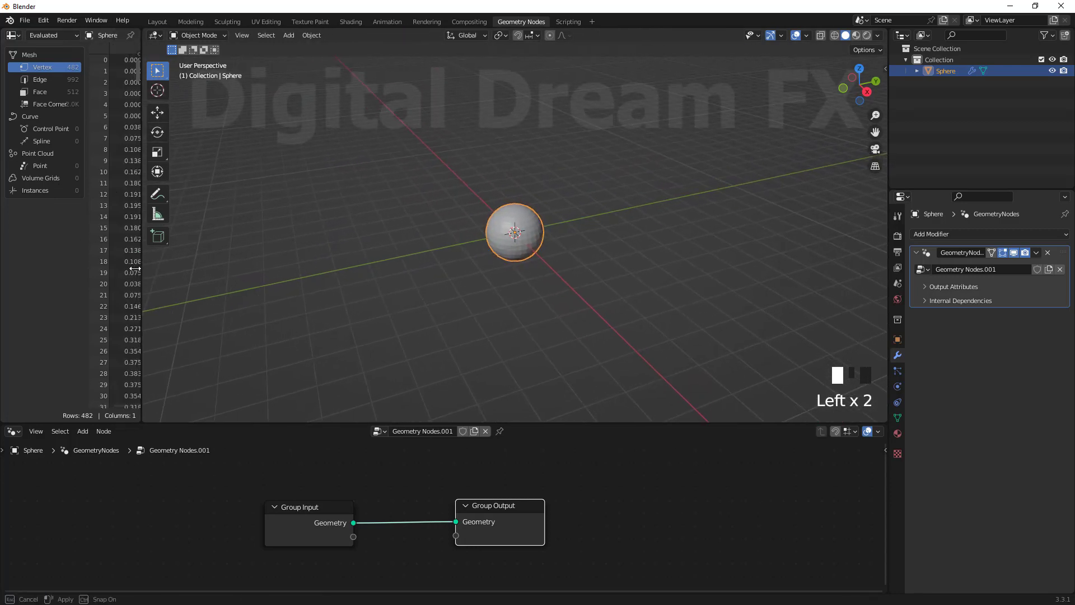
pyautogui.keyDown('shift'); pyautogui.moveTo(506, 300); pyautogui.dragTo(556, 304, button='middle'); pyautogui.keyUp('shift')
pyautogui.keyDown('shift'); pyautogui.middleClick(472, 324); pyautogui.keyUp('shift')
pyautogui.keyDown('shift'); pyautogui.middleClick(556, 304); pyautogui.keyUp('shift')
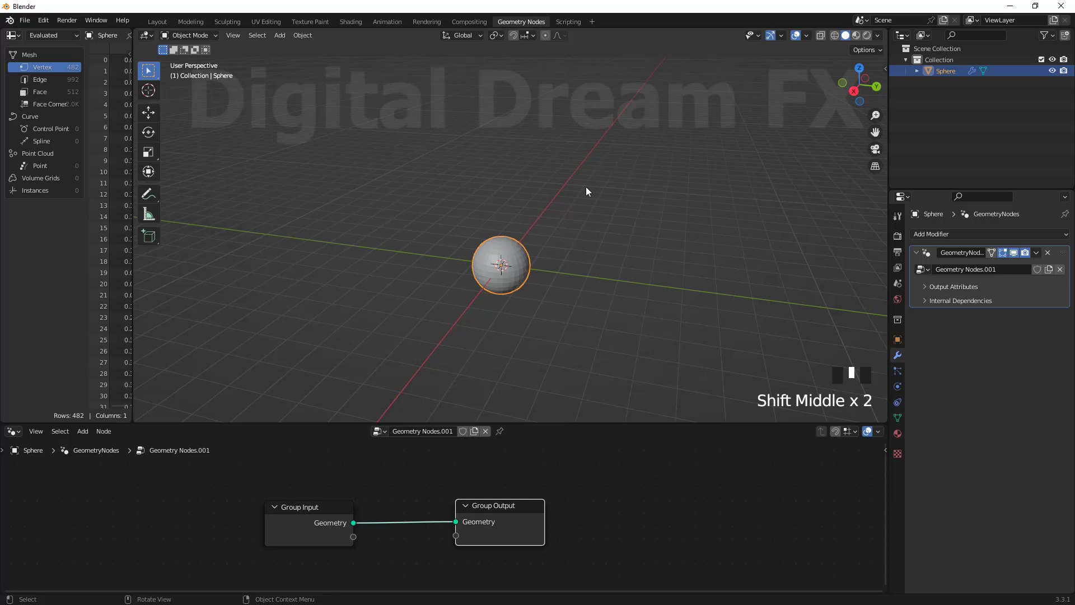
# Add another Geometry Nodes workspace from the General presets.
pyautogui.click(592, 21)
pyautogui.moveTo(559, 40)
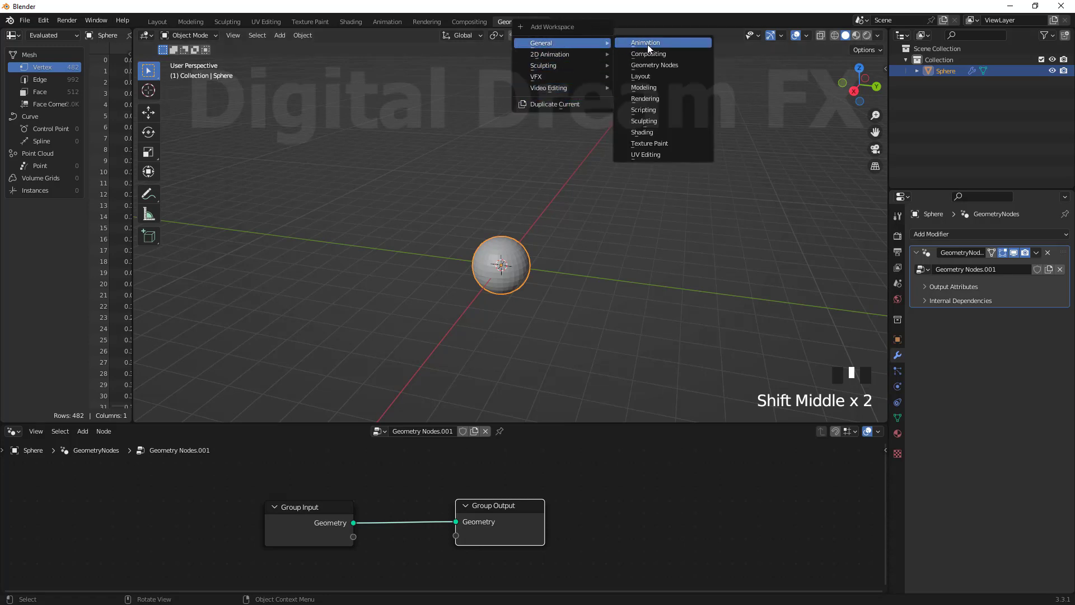
pyautogui.click(682, 65)
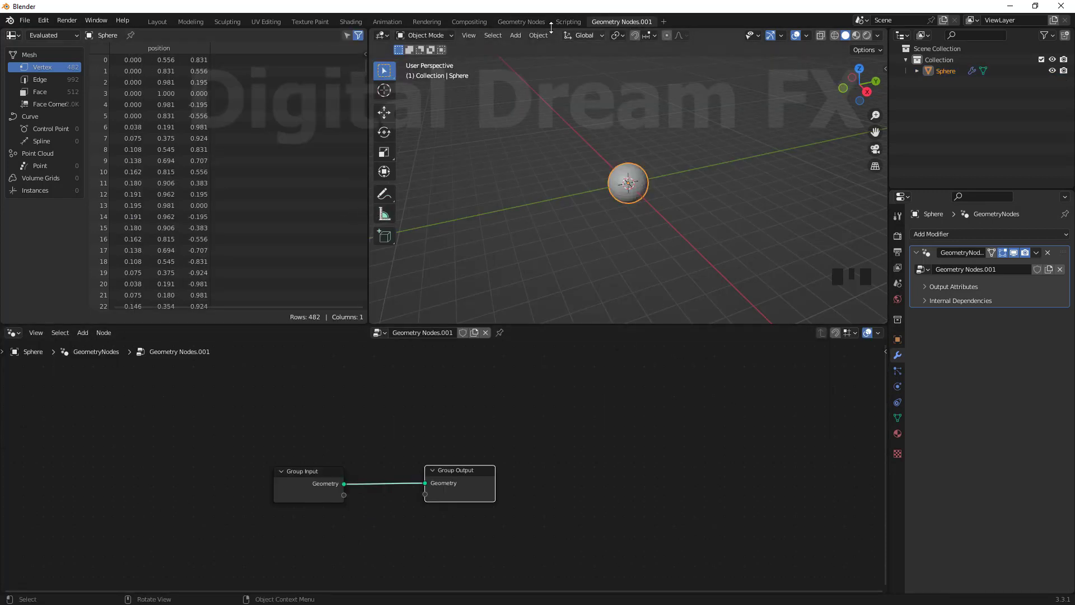
# Reduce the new workspace's spreadsheet to a thin strip and make the viewport slightly taller than the node editor, leaving the sphere deselected.
pyautogui.moveTo(368, 230); pyautogui.dragTo(73, 241)
pyautogui.moveTo(248, 325); pyautogui.dragTo(252, 454)
pyautogui.keyDown('shift'); pyautogui.moveTo(571, 344); pyautogui.dragTo(562, 374, button='middle'); pyautogui.keyUp('shift')
pyautogui.keyDown('shift'); pyautogui.moveTo(497, 314); pyautogui.dragTo(505, 309, button='middle'); pyautogui.keyUp('shift')
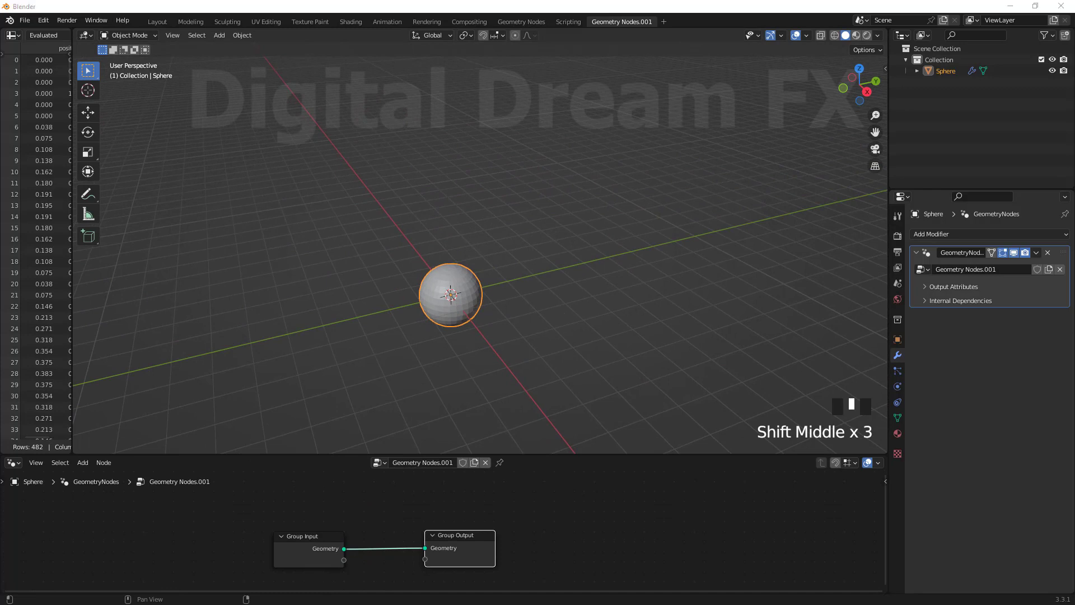
pyautogui.click(423, 426)
pyautogui.moveTo(423, 455); pyautogui.dragTo(433, 398)
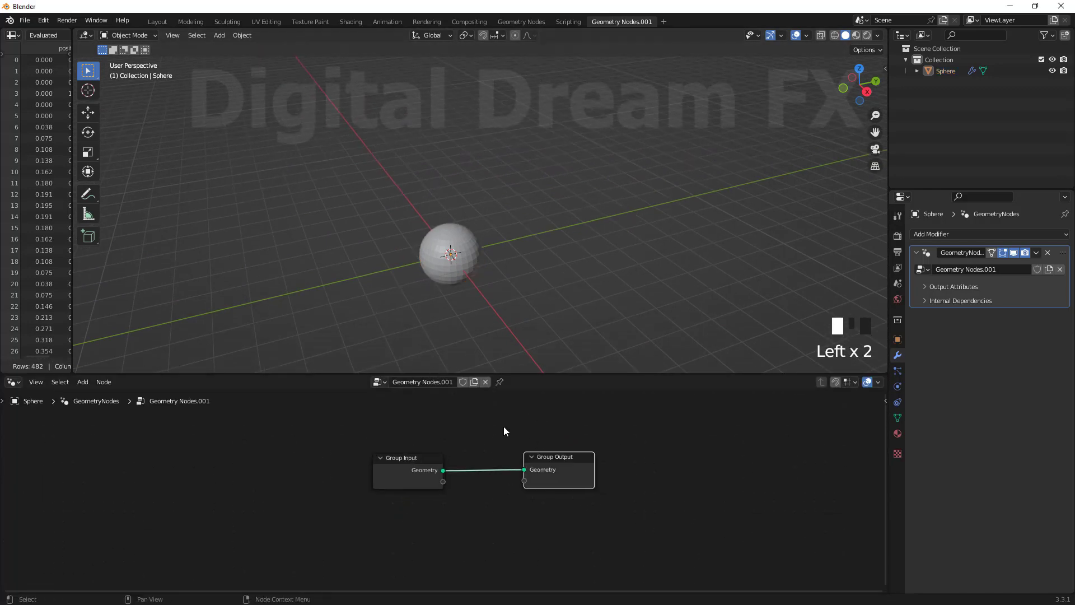
pyautogui.scroll(3, 503, 426)
# Rename the sphere's geometry node tree to My Geometry.
pyautogui.doubleClick(451, 384)
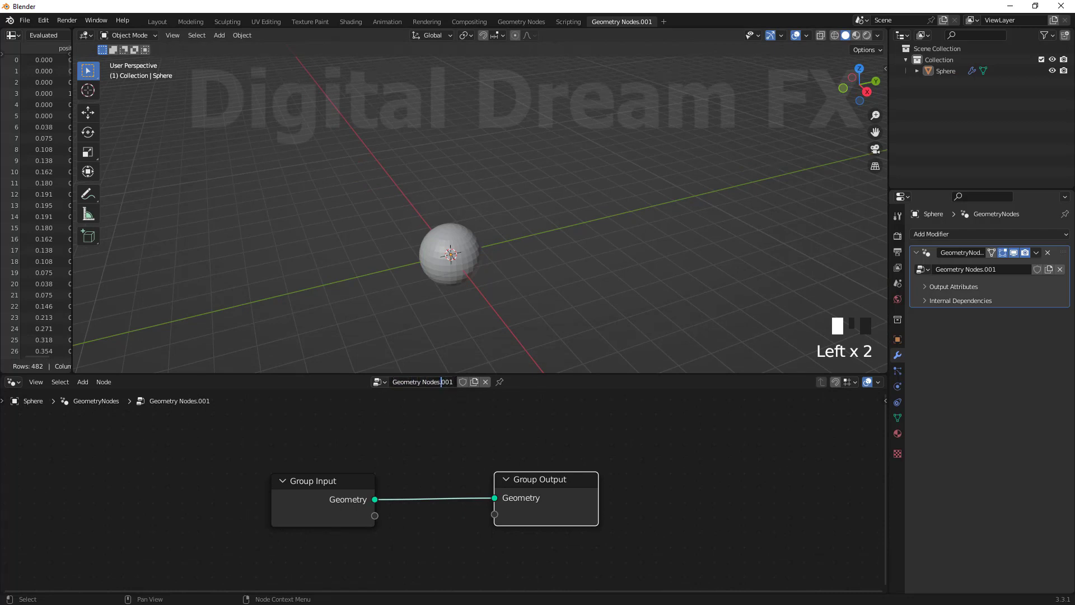
pyautogui.write('My Geometry')
pyautogui.press('Return')
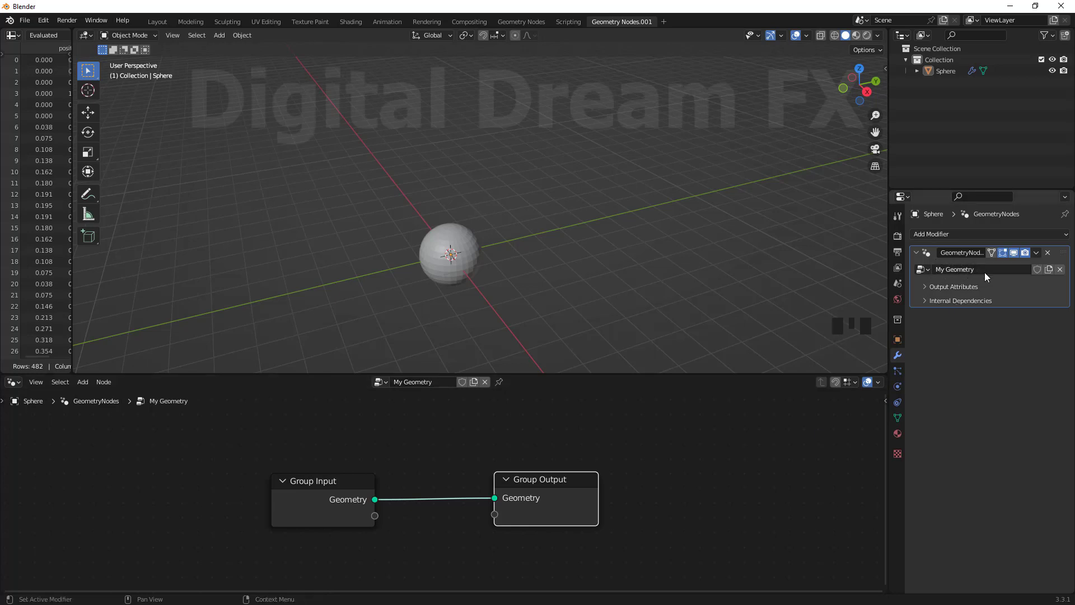
# Move the Group Input and Group Output nodes farther apart to leave space between them.
pyautogui.moveTo(544, 465); pyautogui.dragTo(516, 453, button='middle')
pyautogui.moveTo(502, 461); pyautogui.dragTo(645, 455)
pyautogui.moveTo(301, 464); pyautogui.dragTo(261, 448)
pyautogui.scroll(1, 485, 526)
pyautogui.keyDown('shift'); pyautogui.moveTo(472, 525); pyautogui.dragTo(443, 532, button='middle'); pyautogui.keyUp('shift')
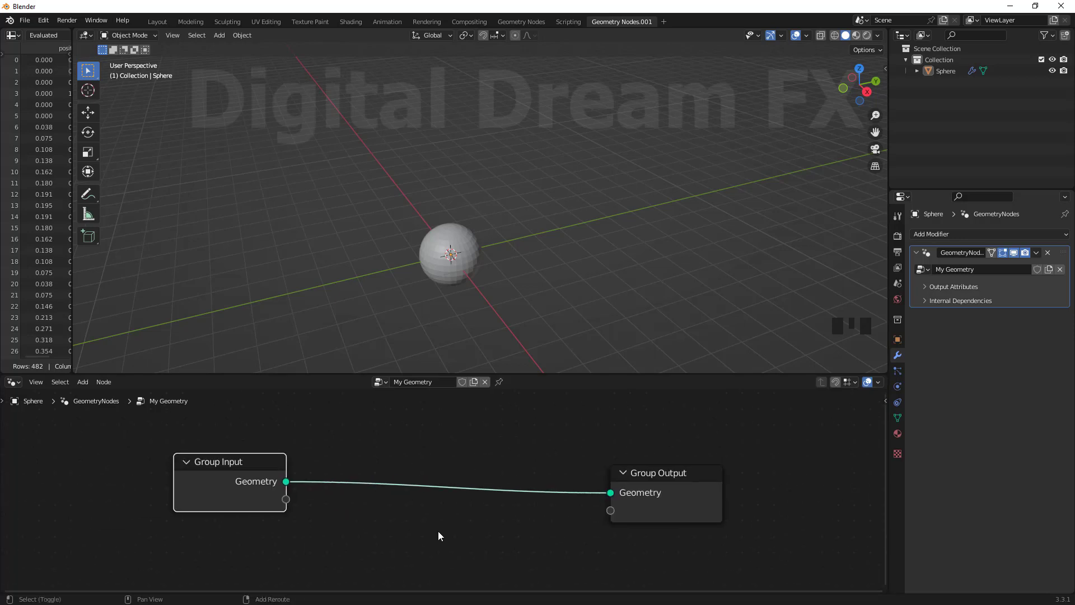
pyautogui.moveTo(268, 484); pyautogui.dragTo(284, 490)
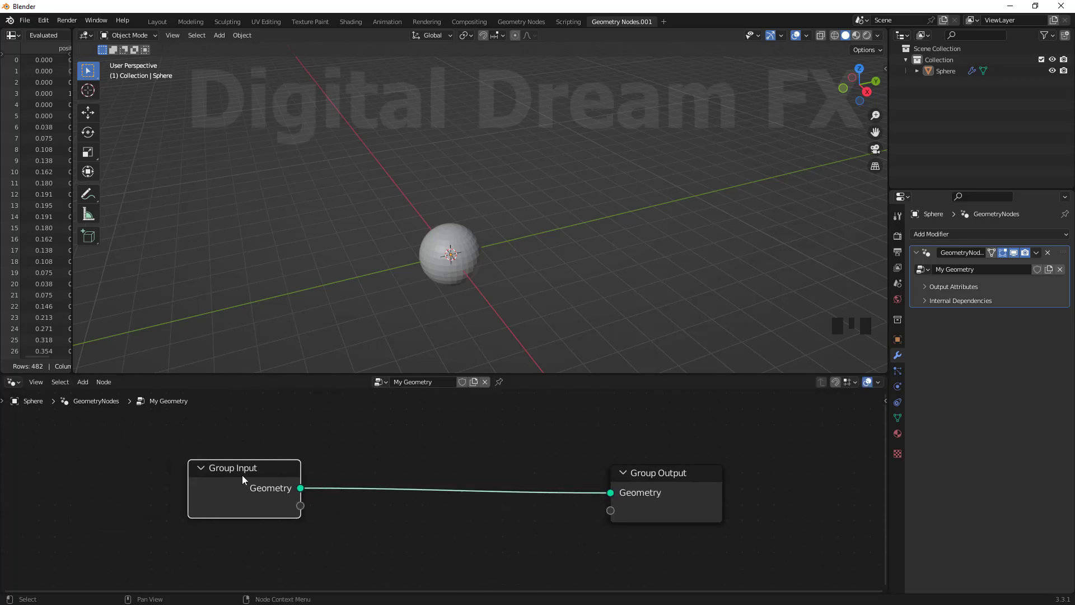
pyautogui.moveTo(650, 479); pyautogui.dragTo(648, 477)
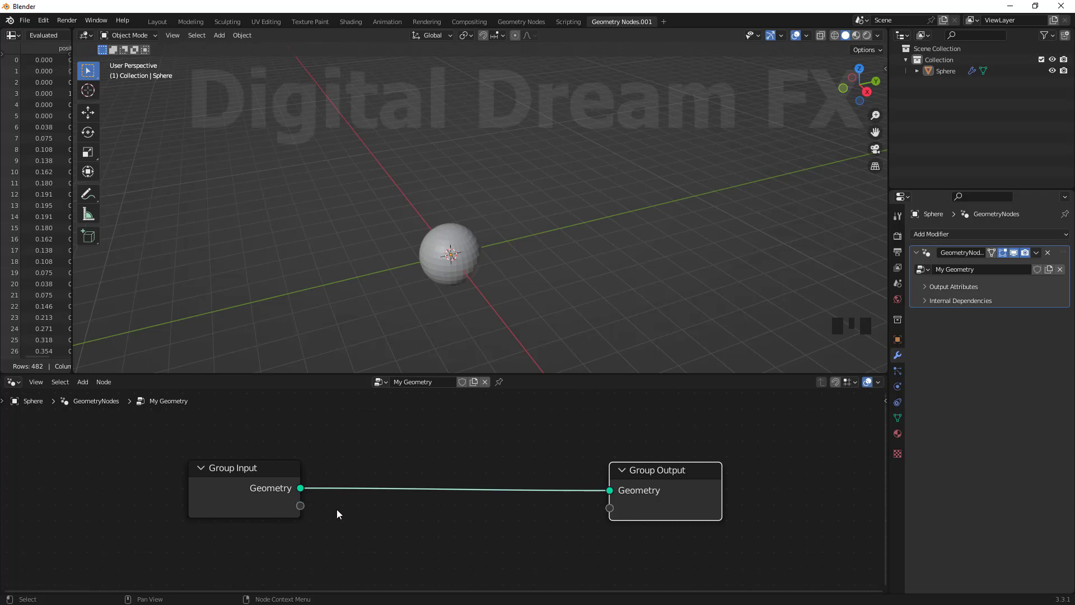
pyautogui.moveTo(666, 472); pyautogui.dragTo(657, 462)
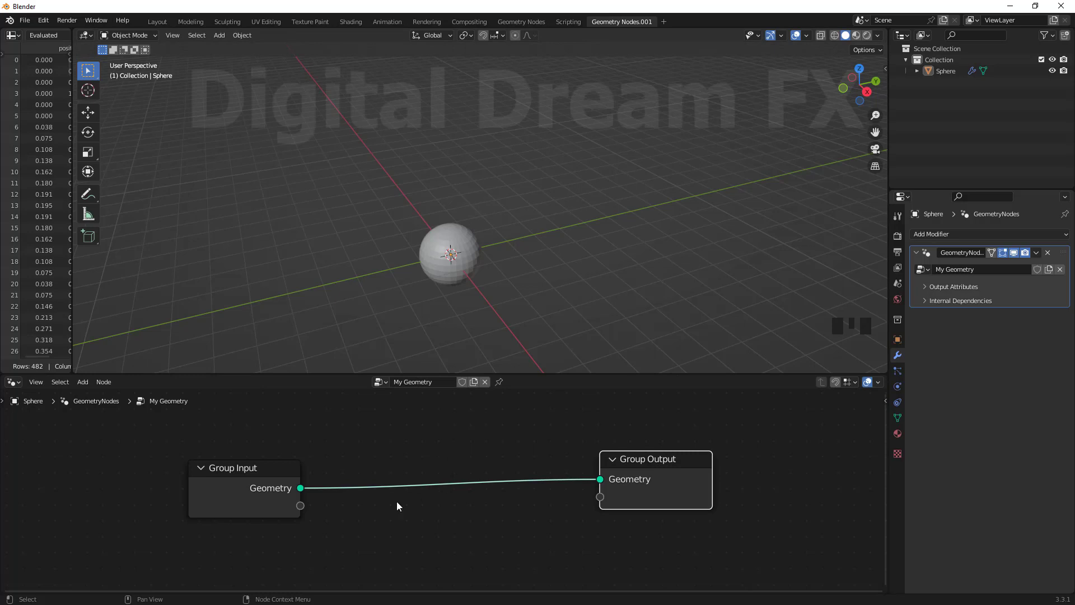
# Cut the link between Group Input and Group Output and move both nodes slightly.
pyautogui.moveTo(301, 490); pyautogui.dragTo(445, 485)
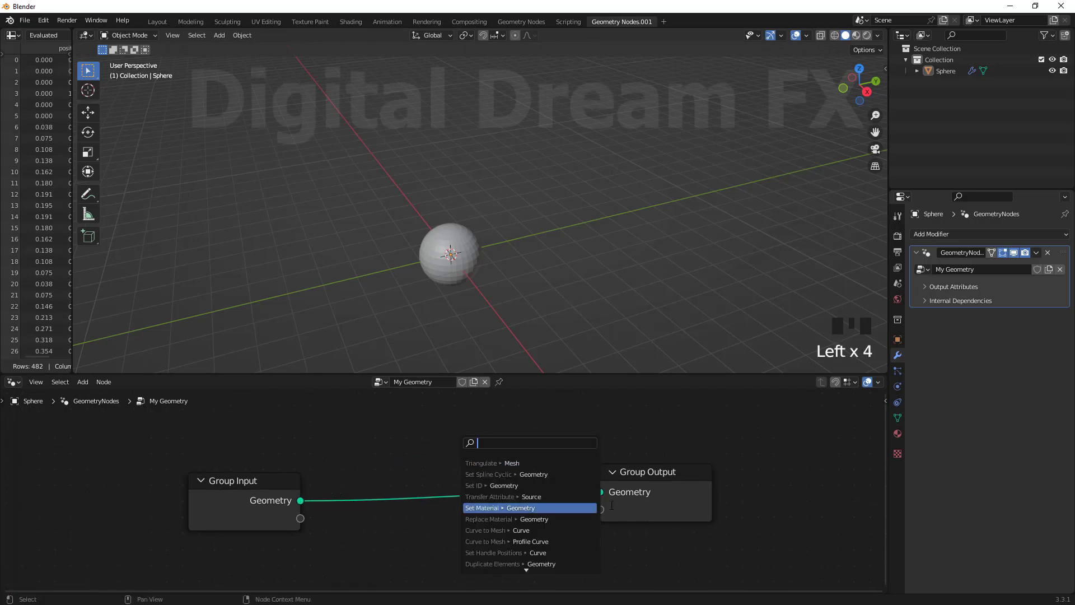
pyautogui.press('Escape')
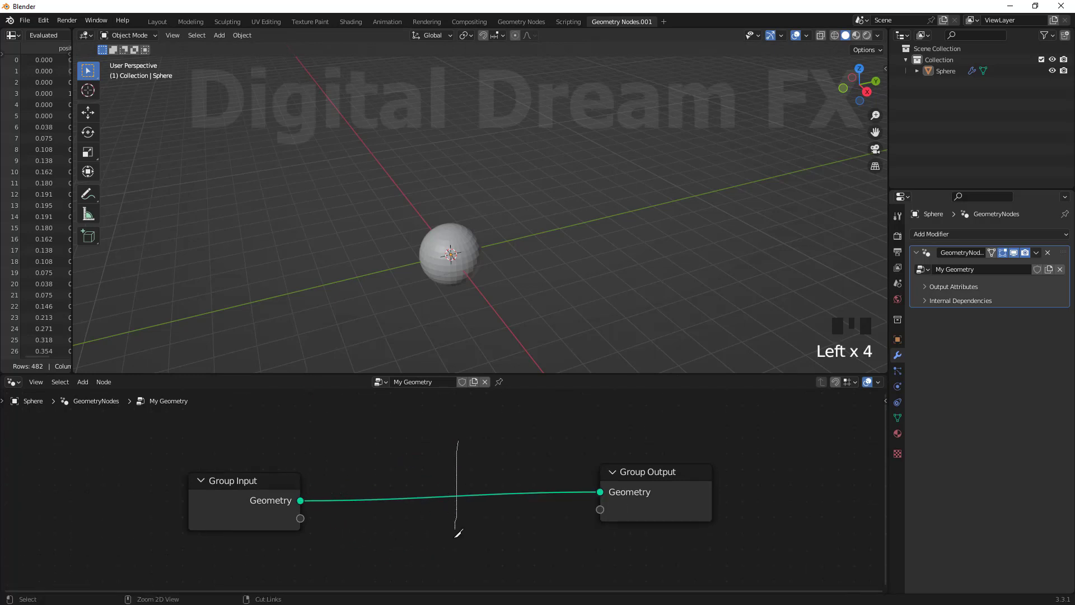
pyautogui.keyDown('ctrl'); pyautogui.moveTo(459, 528); pyautogui.dragTo(456, 545, button='right'); pyautogui.keyUp('ctrl')
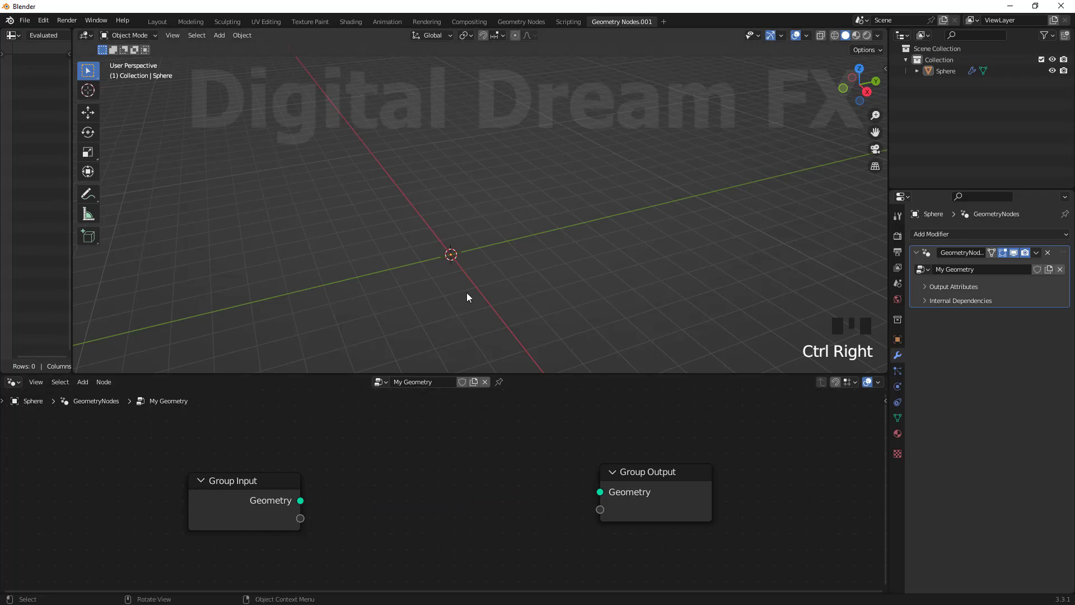
pyautogui.moveTo(297, 500); pyautogui.dragTo(283, 509)
pyautogui.moveTo(681, 492); pyautogui.dragTo(654, 495)
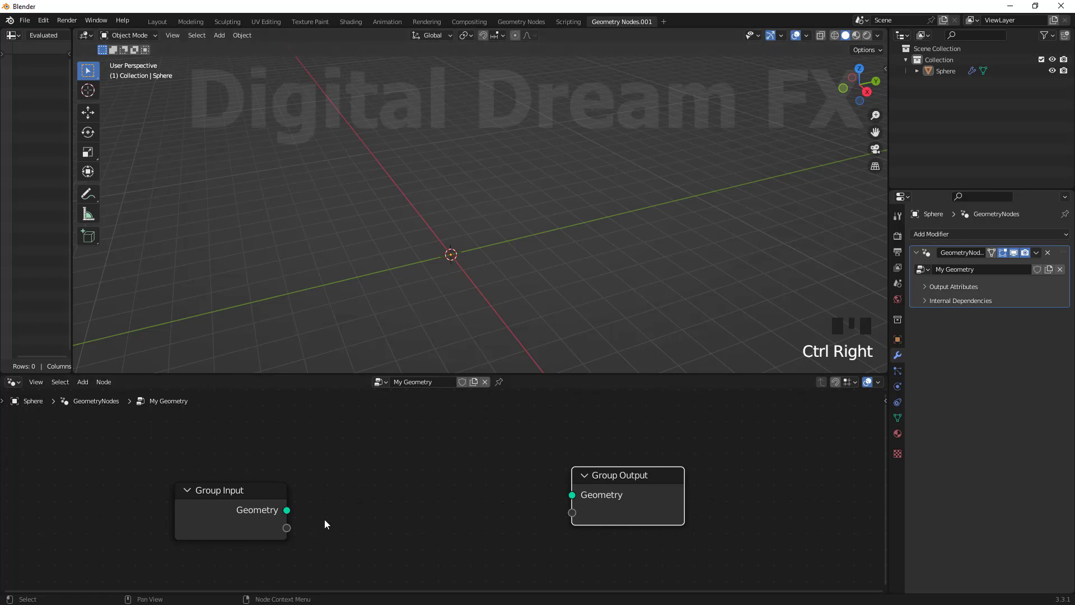
# Reconnect Group Input's Geometry output to Group Output's Geometry input and spread the two nodes apart.
pyautogui.moveTo(612, 495)
pyautogui.mouseDown()
pyautogui.moveTo(580, 502)
pyautogui.moveTo(595, 490)
pyautogui.mouseUp()
pyautogui.moveTo(287, 509); pyautogui.dragTo(607, 487)
pyautogui.moveTo(236, 496); pyautogui.dragTo(198, 487)
pyautogui.moveTo(613, 491); pyautogui.dragTo(630, 483)
pyautogui.moveTo(242, 494); pyautogui.dragTo(223, 483)
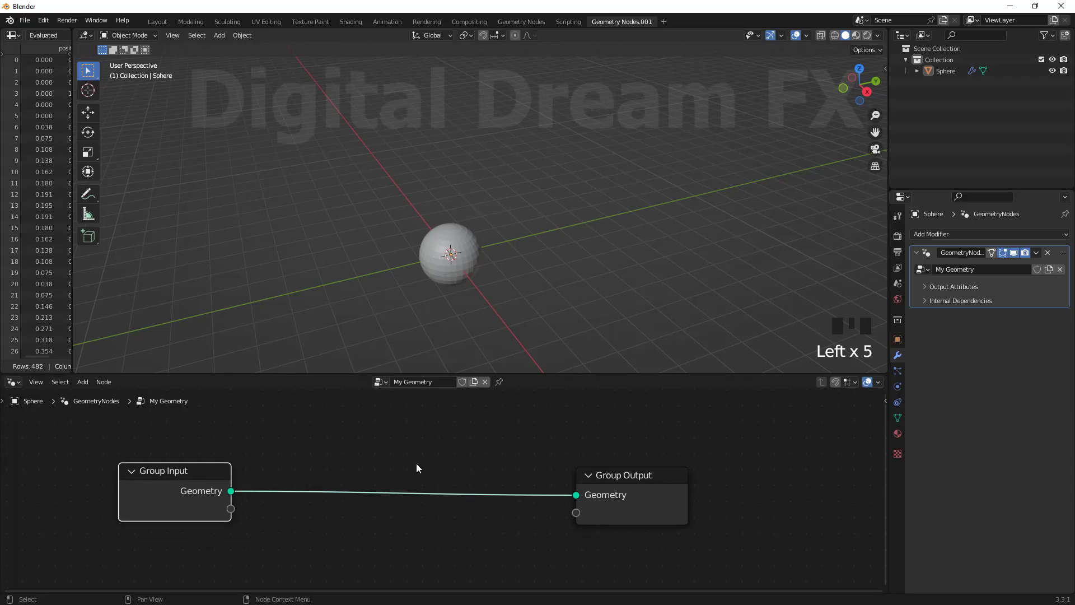
pyautogui.moveTo(413, 516); pyautogui.dragTo(447, 493, button='middle')
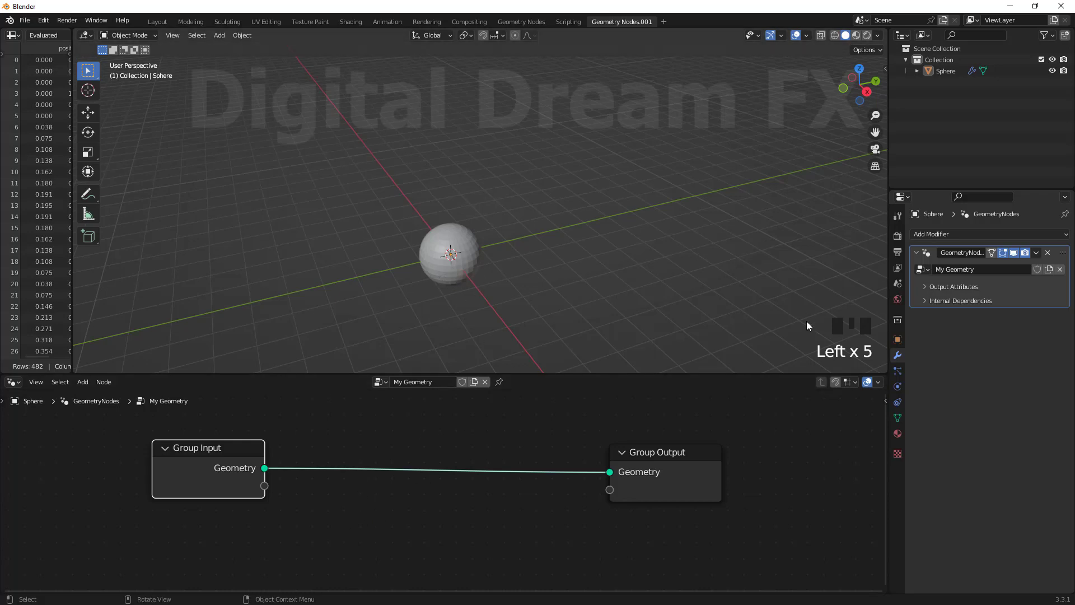
pyautogui.moveTo(441, 515); pyautogui.dragTo(435, 520, button='middle')
pyautogui.moveTo(162, 446); pyautogui.dragTo(173, 444, button='middle')
pyautogui.moveTo(218, 450)
pyautogui.mouseDown()
pyautogui.moveTo(232, 452)
pyautogui.moveTo(225, 446)
pyautogui.mouseUp()
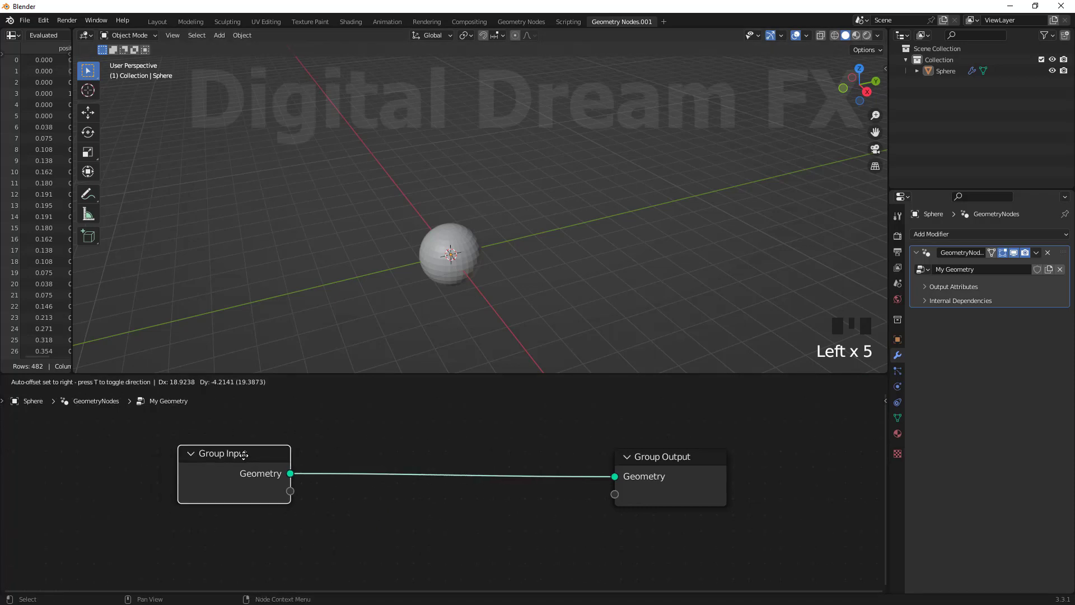
pyautogui.hotkey('shift', 's')
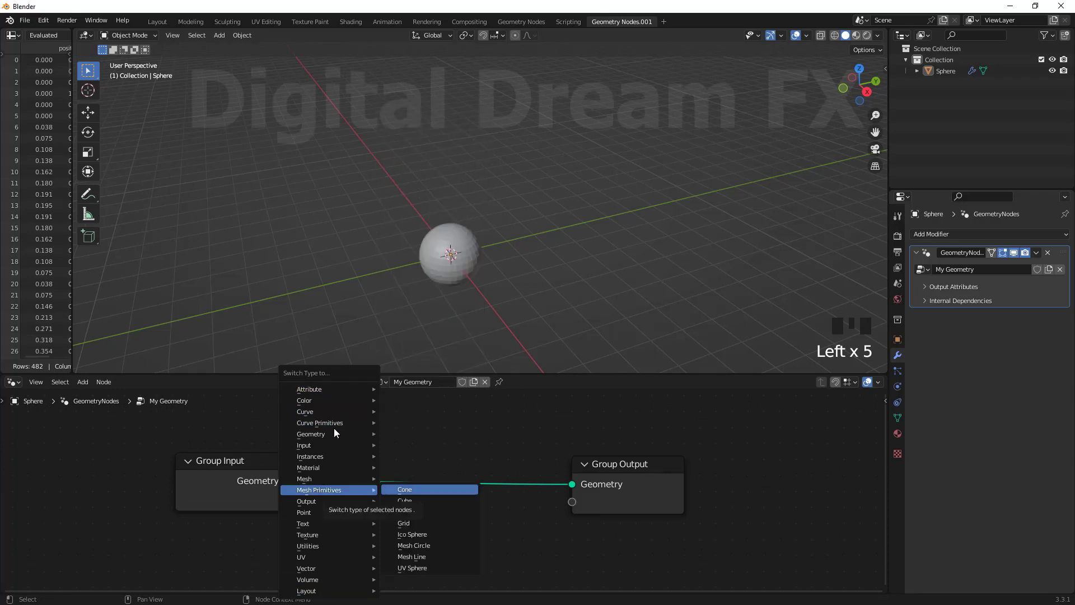
pyautogui.press('s')
pyautogui.press('Left')
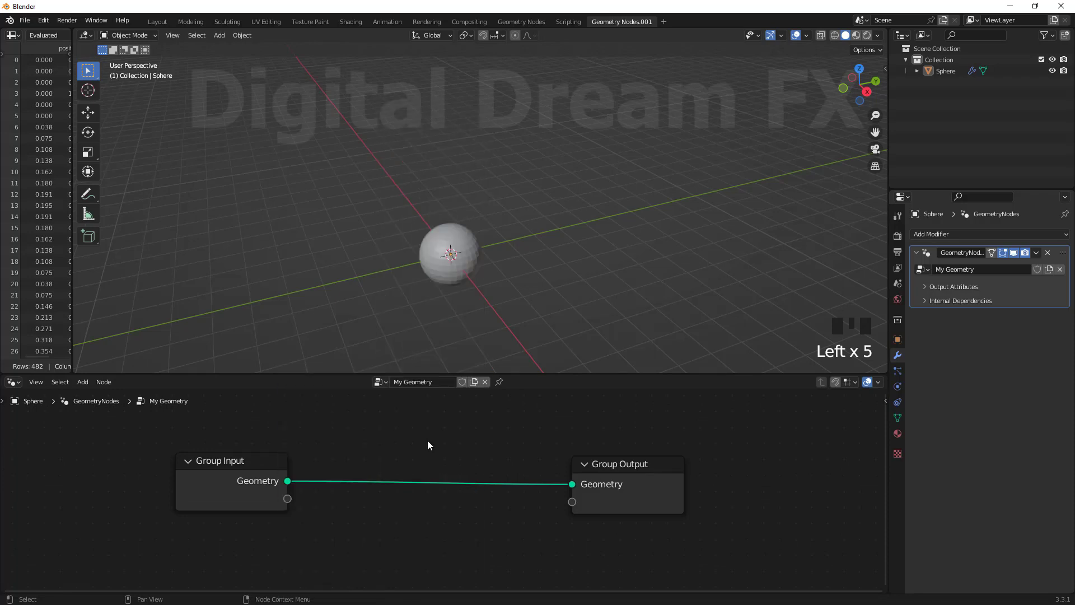
# Browse the node categories available for adding, including Geometry, Utilities and Mesh, and look at the node search.
pyautogui.click(83, 382)
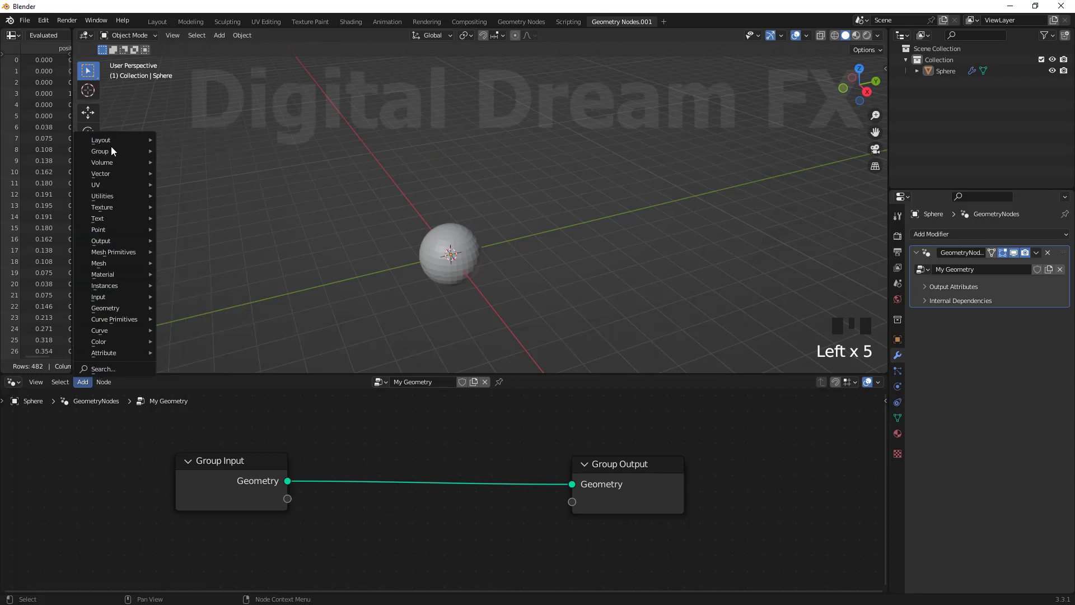
pyautogui.moveTo(118, 311)
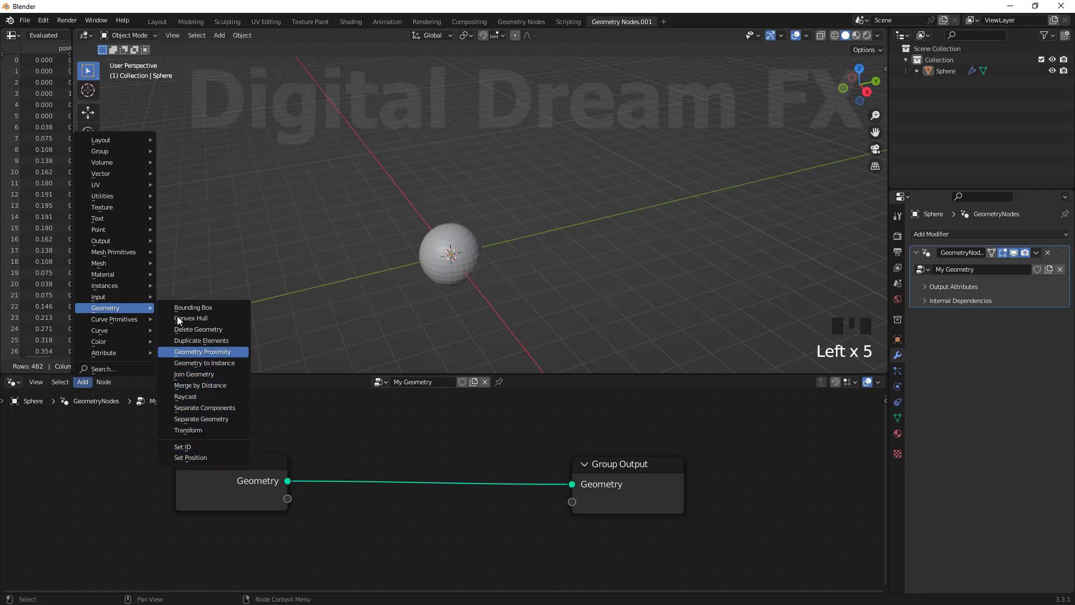
pyautogui.moveTo(122, 195)
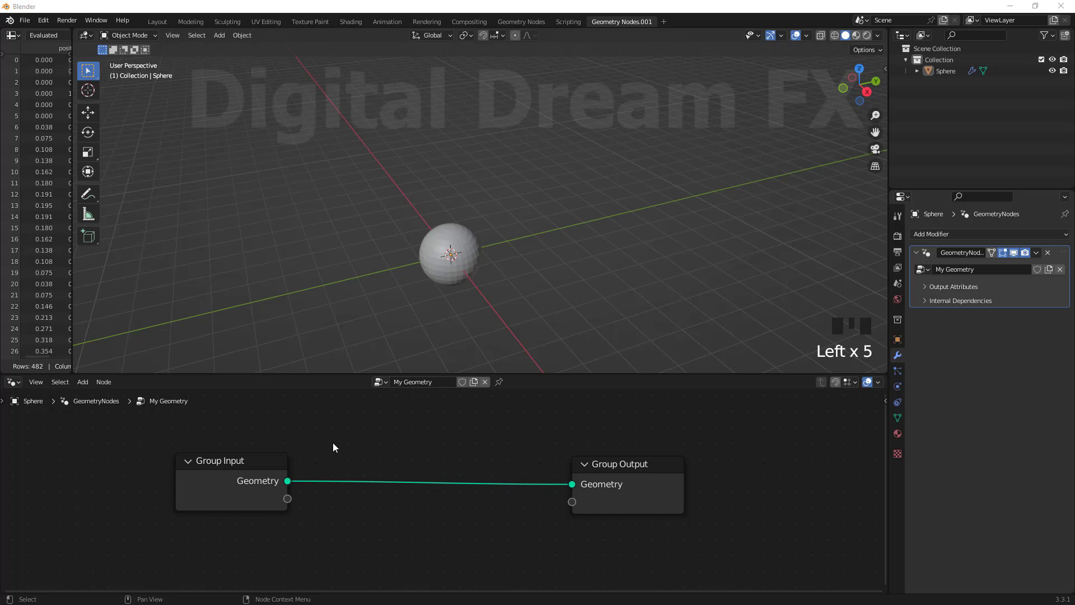
pyautogui.hotkey('shift', 'a')
pyautogui.moveTo(333, 442)
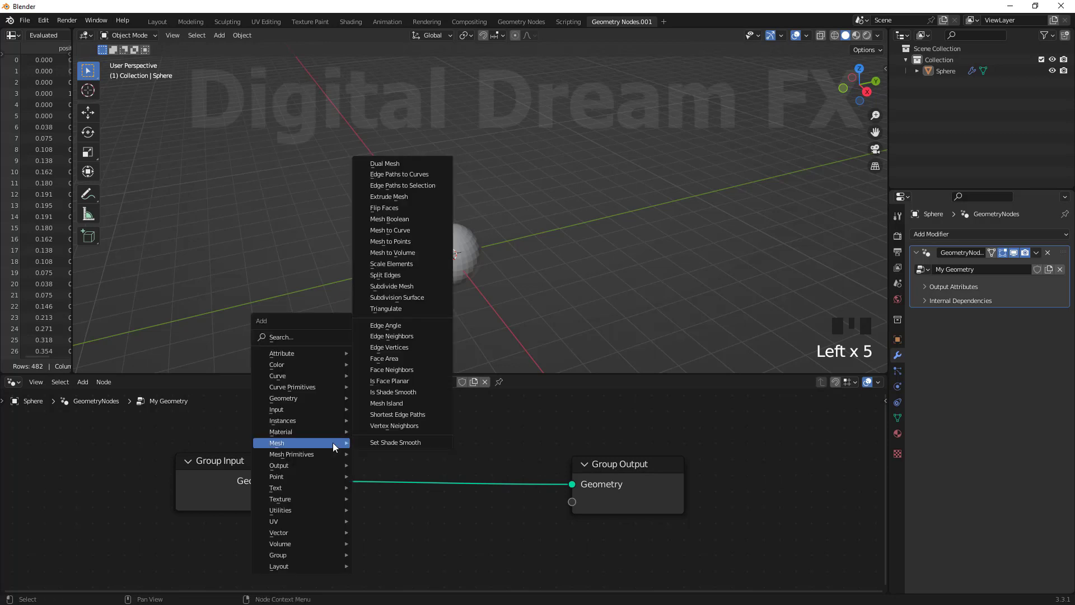
pyautogui.press('s')
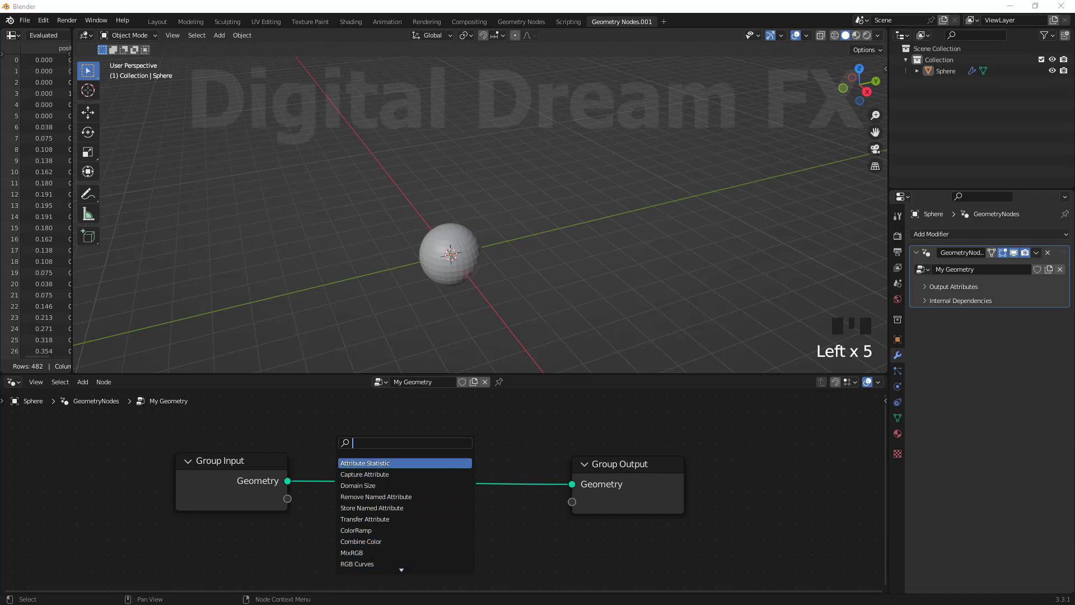
pyautogui.click(279, 420)
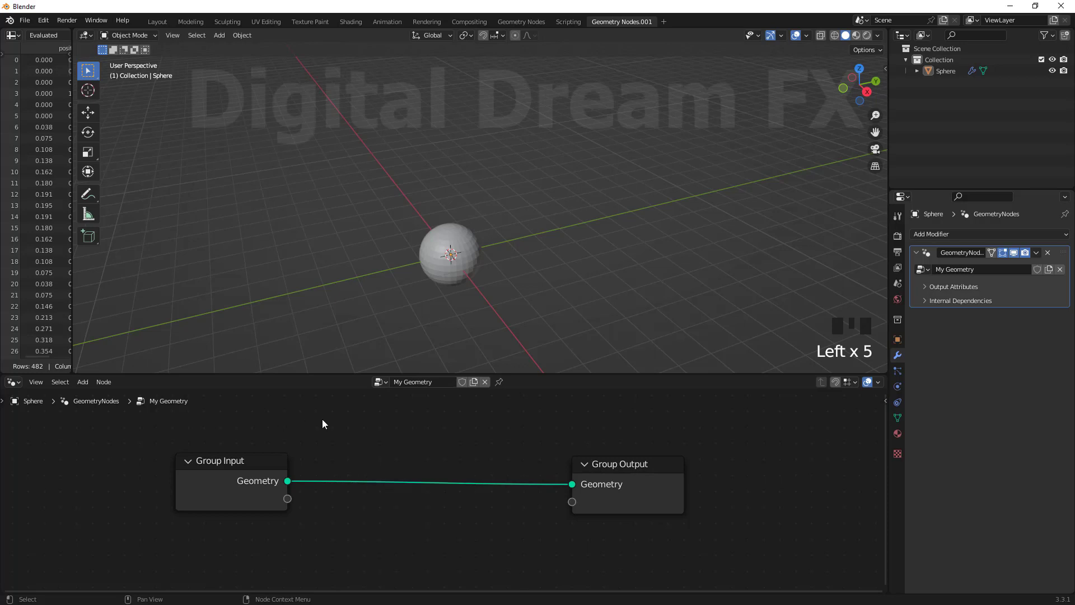
# Add a Transform node from the Geometry category below the link between Group Input and Group Output.
pyautogui.hotkey('shift', 'a')
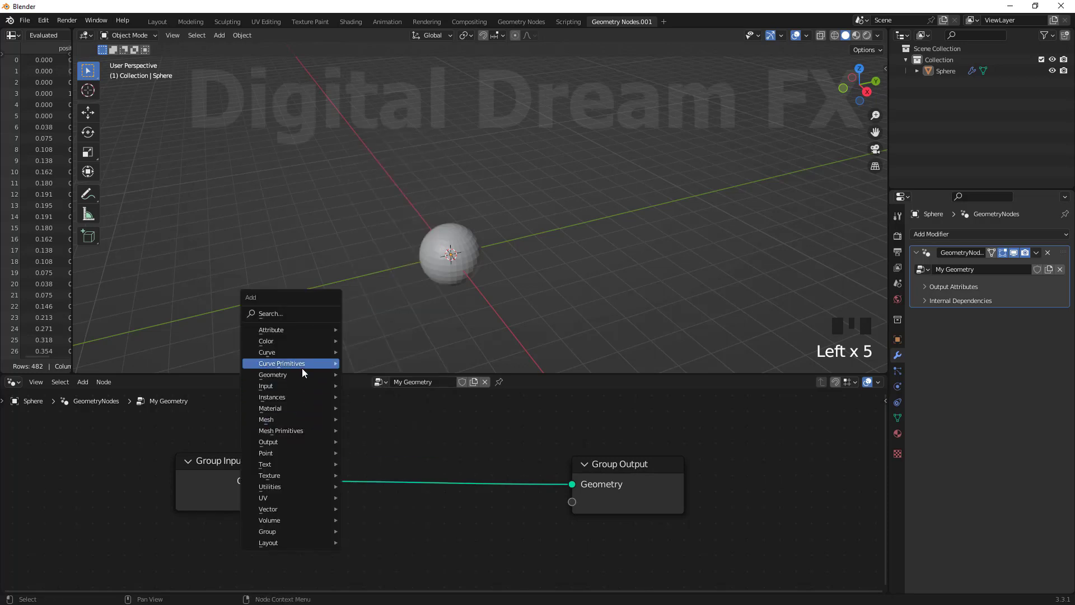
pyautogui.moveTo(302, 378)
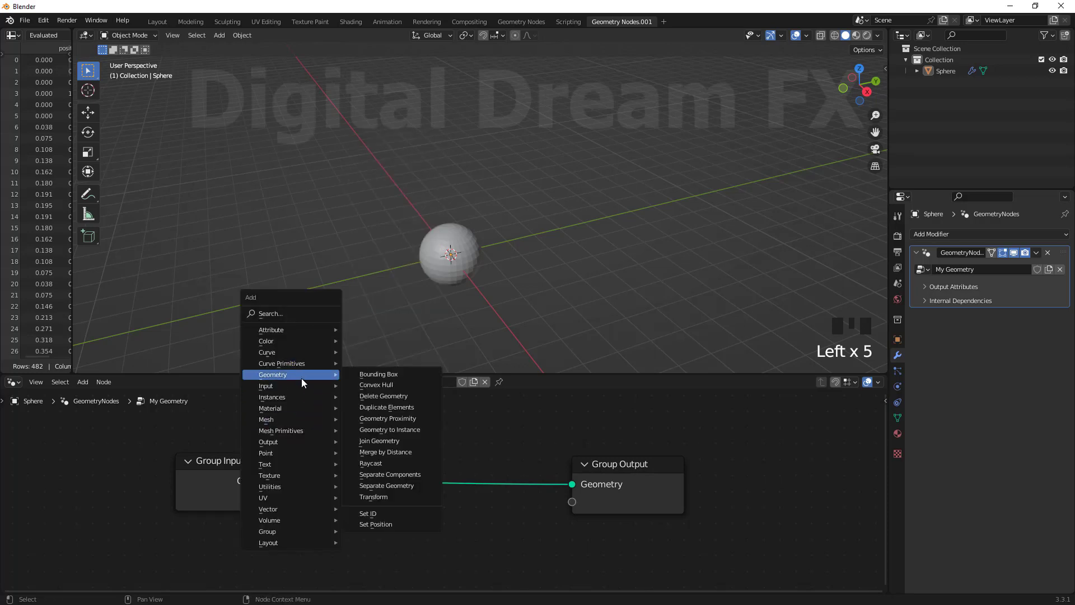
pyautogui.click(386, 497)
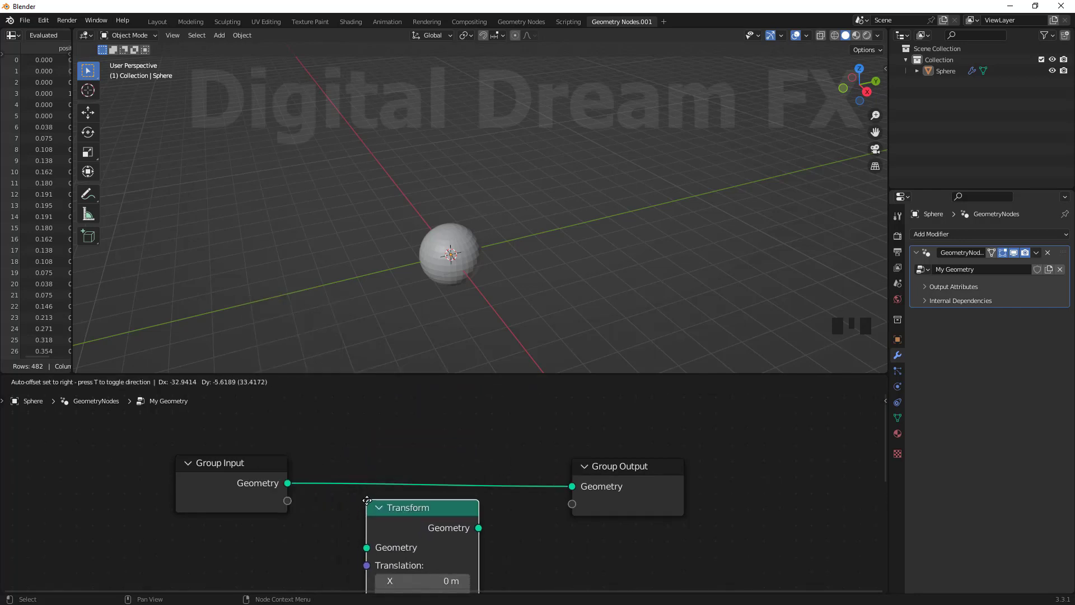
pyautogui.click(364, 513)
# Enlarge the node editor and connect the Transform node's geometry sockets between Group Input and Group Output.
pyautogui.moveTo(425, 373); pyautogui.dragTo(421, 293)
pyautogui.moveTo(414, 470); pyautogui.dragTo(376, 475)
pyautogui.moveTo(440, 496); pyautogui.dragTo(571, 445)
pyautogui.moveTo(393, 465); pyautogui.dragTo(425, 418)
pyautogui.moveTo(288, 442); pyautogui.dragTo(359, 462)
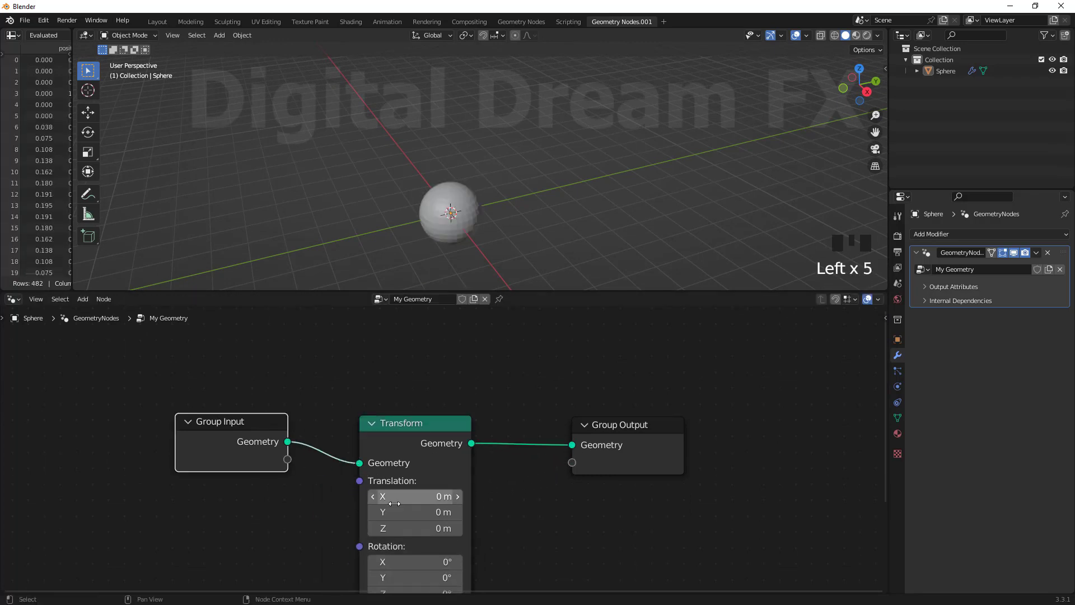
# Enlarge the node editor further and rearrange Group Input and Transform so that all of the Transform node's settings fit.
pyautogui.moveTo(406, 426); pyautogui.dragTo(389, 365)
pyautogui.moveTo(251, 428); pyautogui.dragTo(199, 395)
pyautogui.moveTo(447, 290); pyautogui.dragTo(447, 248)
pyautogui.scroll(-2, 509, 191)
pyautogui.keyDown('shift'); pyautogui.moveTo(509, 191); pyautogui.dragTo(498, 171, button='middle'); pyautogui.keyUp('shift')
pyautogui.scroll(-2, 489, 459)
pyautogui.moveTo(510, 479); pyautogui.dragTo(526, 455, button='middle')
pyautogui.moveTo(415, 331); pyautogui.dragTo(408, 333)
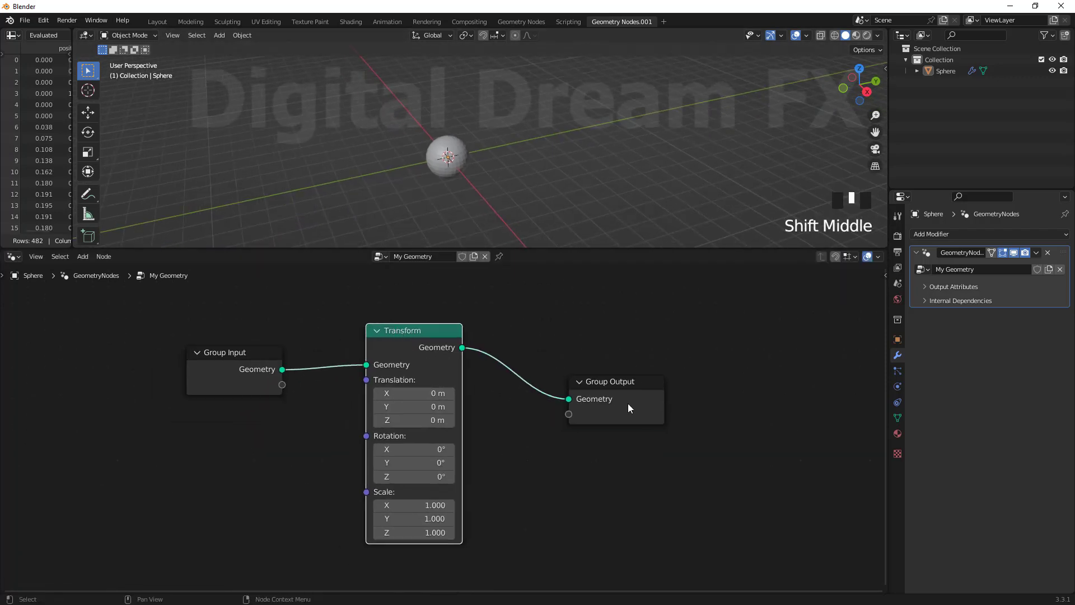
# Show the sphere's object transform properties and set the Transform node's Y translation to 11.1 m.
pyautogui.click(897, 339)
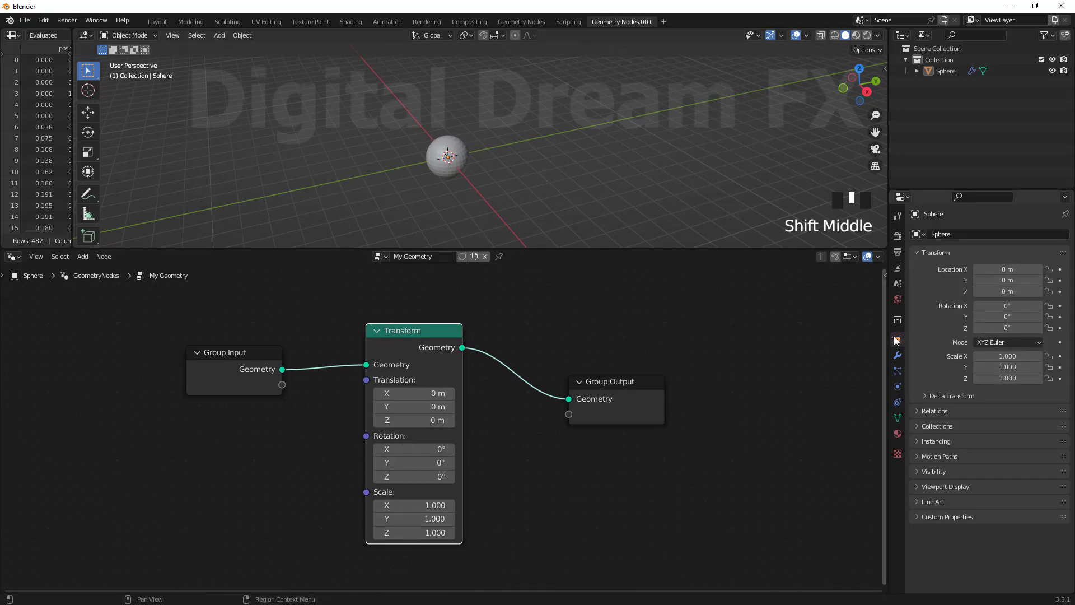
pyautogui.moveTo(530, 448)
pyautogui.keyDown('shift'); pyautogui.mouseDown(button='middle')
pyautogui.moveTo(511, 473)
pyautogui.moveTo(525, 480)
pyautogui.moveTo(541, 462)
pyautogui.mouseUp(button='middle'); pyautogui.keyUp('shift')
pyautogui.moveTo(405, 402); pyautogui.dragTo(497, 415)
pyautogui.hotkey('ctrl', 'z')
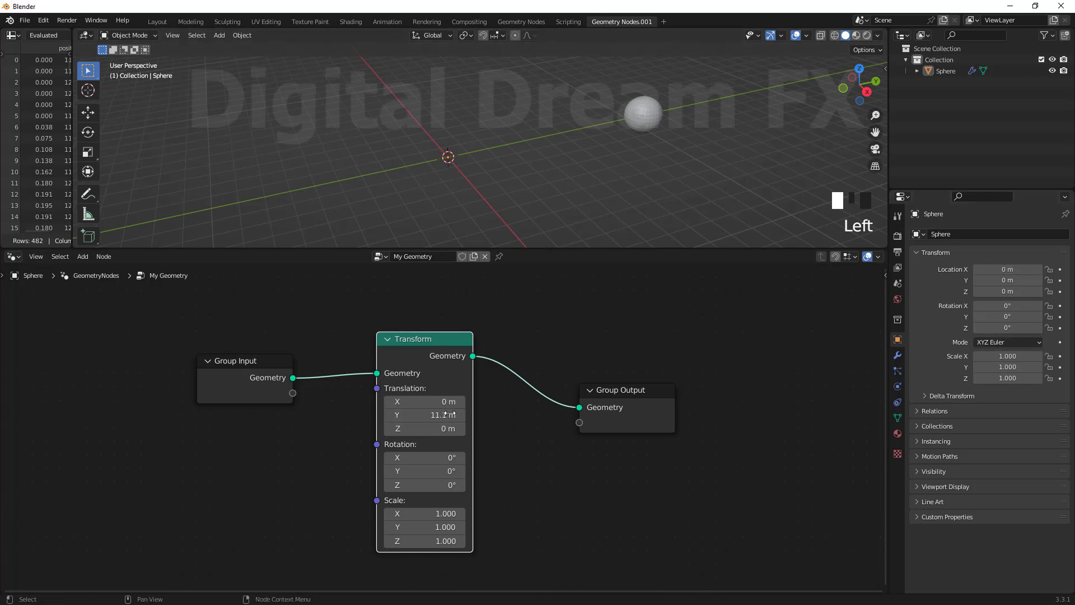
# Move the Group Input and Transform nodes farther away from Group Output.
pyautogui.moveTo(266, 375); pyautogui.dragTo(245, 370)
pyautogui.moveTo(415, 345); pyautogui.dragTo(395, 351)
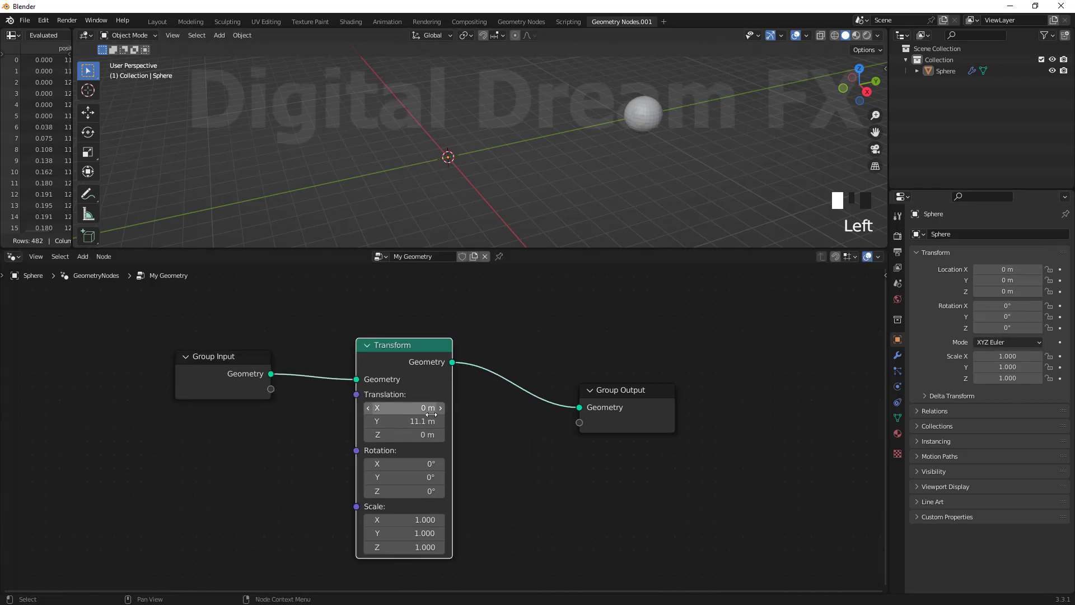
# Try a Y translation of 2 m on the Transform node and reset it to 0 m.
pyautogui.click(404, 421)
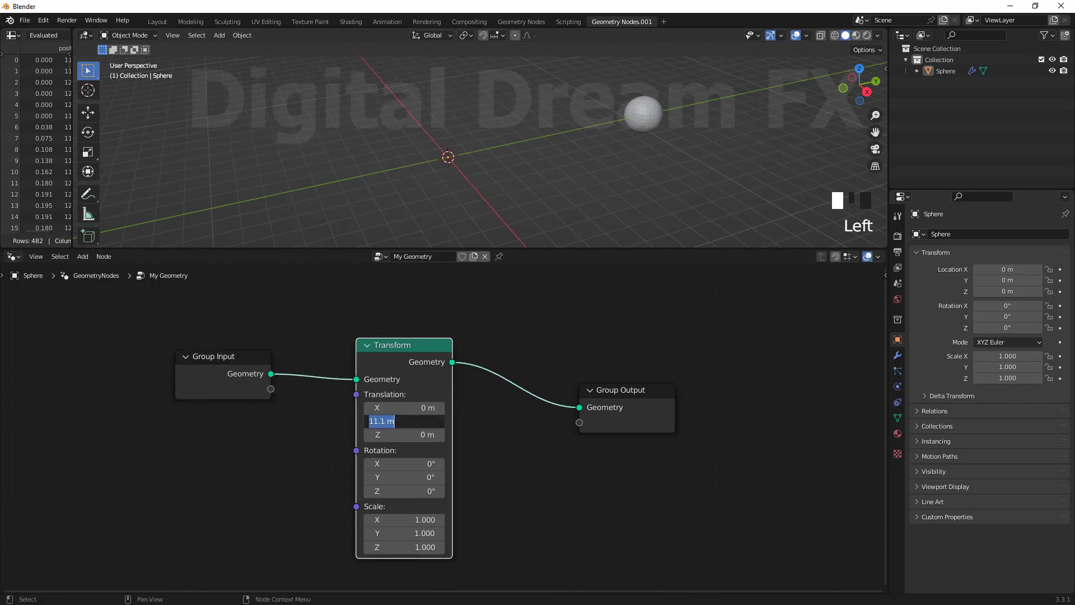
pyautogui.write('2')
pyautogui.press('Return')
pyautogui.click(425, 421)
pyautogui.write('0')
pyautogui.click(453, 230)
# Try other X rotation and scale values on the Transform node, including a Y scale of 2.5, and undo each change.
pyautogui.moveTo(404, 464)
pyautogui.mouseDown()
pyautogui.moveTo(417, 464)
pyautogui.moveTo(407, 463)
pyautogui.mouseUp()
pyautogui.hotkey('ctrl', 'z')
pyautogui.scroll(4, 507, 169)
pyautogui.keyDown('shift'); pyautogui.moveTo(509, 170); pyautogui.dragTo(570, 149, button='middle'); pyautogui.keyUp('shift')
pyautogui.moveTo(407, 466); pyautogui.dragTo(398, 463)
pyautogui.hotkey('ctrl', 'z')
pyautogui.moveTo(404, 520); pyautogui.dragTo(426, 533)
pyautogui.hotkey('ctrl', 'z')
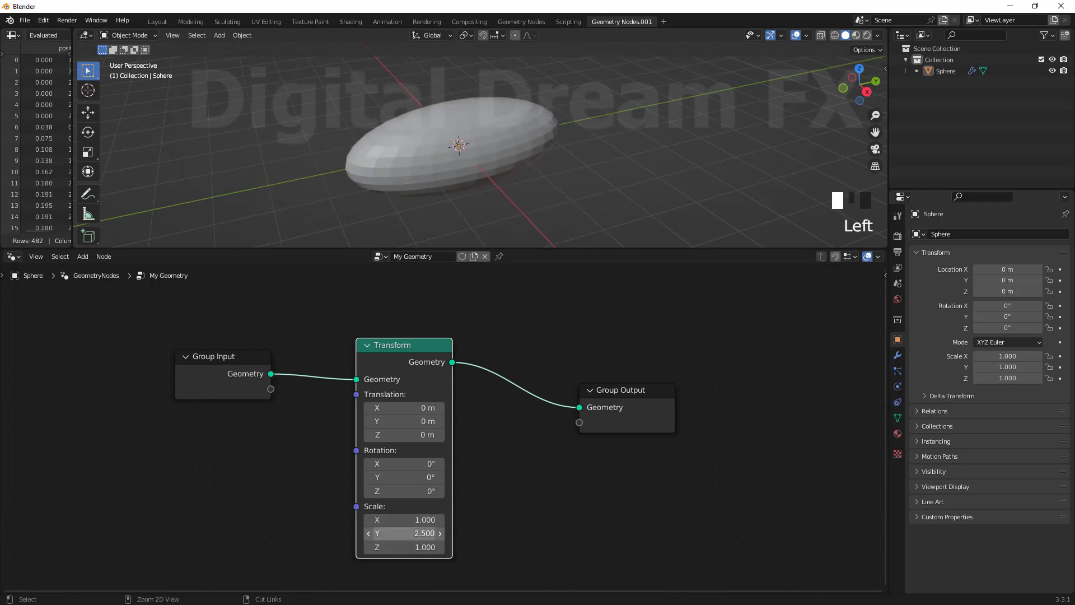
pyautogui.hotkey('ctrl', 'z')
# Rearrange the three nodes so that Transform sits close beside Group Input with Group Output farther away.
pyautogui.scroll(-1, 518, 494)
pyautogui.scroll(-2, 518, 494)
pyautogui.moveTo(518, 494)
pyautogui.keyDown('shift'); pyautogui.mouseDown(button='middle')
pyautogui.moveTo(494, 524)
pyautogui.moveTo(521, 486)
pyautogui.mouseUp(button='middle'); pyautogui.keyUp('shift')
pyautogui.moveTo(290, 366); pyautogui.dragTo(294, 407)
pyautogui.moveTo(431, 361); pyautogui.dragTo(403, 392)
pyautogui.moveTo(617, 391); pyautogui.dragTo(592, 374)
pyautogui.moveTo(396, 396); pyautogui.dragTo(412, 357)
pyautogui.moveTo(297, 409); pyautogui.dragTo(245, 359)
pyautogui.moveTo(419, 350); pyautogui.dragTo(344, 361)
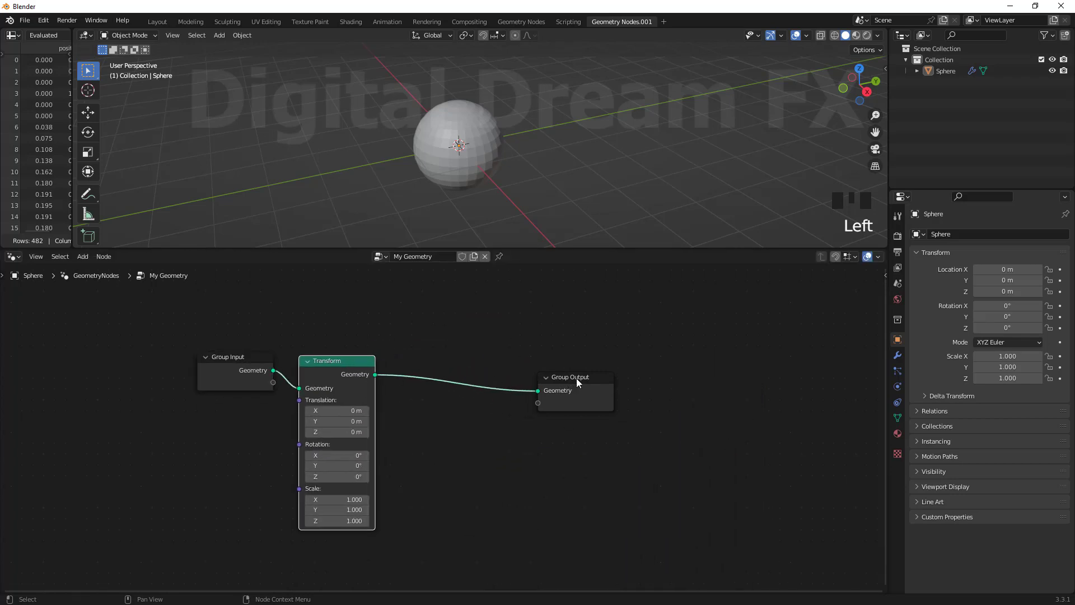
# Move the Group Output node closer to Transform, and cancel a further free move of it.
pyautogui.moveTo(576, 383); pyautogui.dragTo(490, 452)
pyautogui.moveTo(543, 381)
pyautogui.mouseDown()
pyautogui.moveTo(533, 364)
pyautogui.moveTo(566, 432)
pyautogui.moveTo(528, 378)
pyautogui.mouseUp()
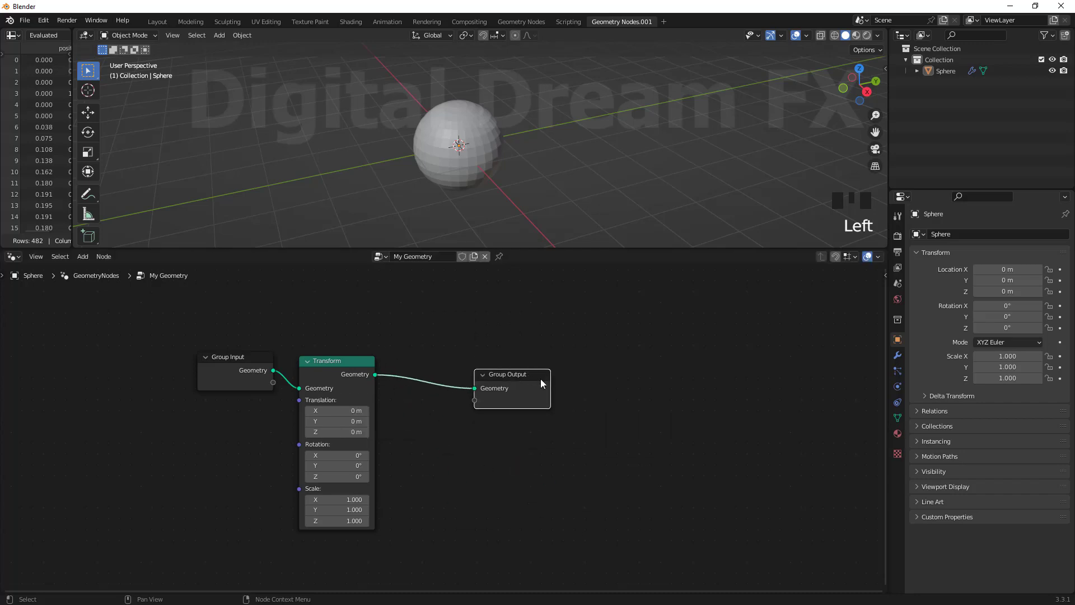
pyautogui.press('g')
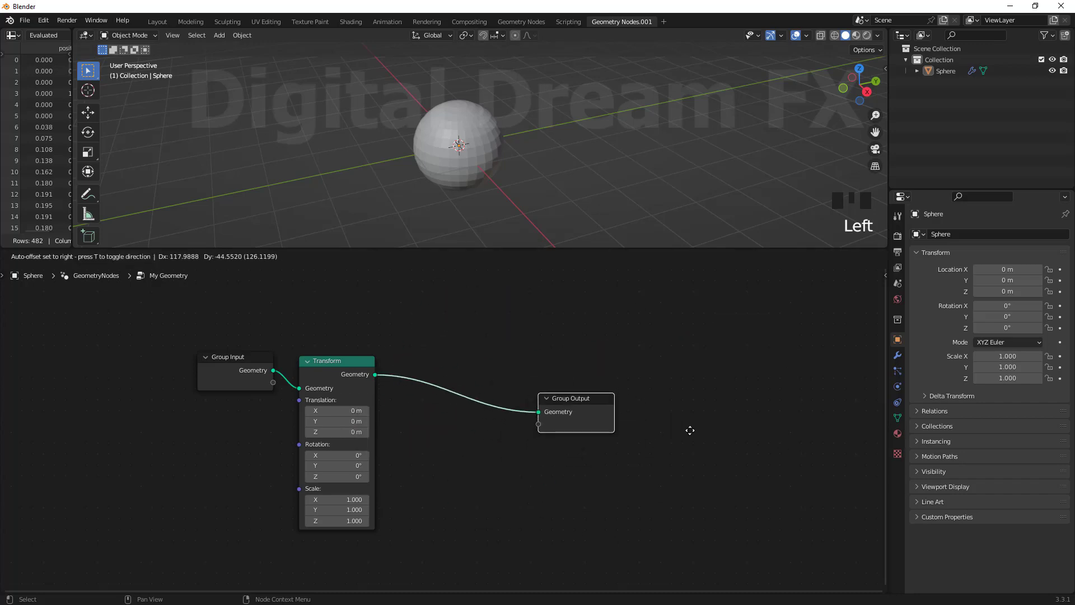
pyautogui.rightClick(690, 430)
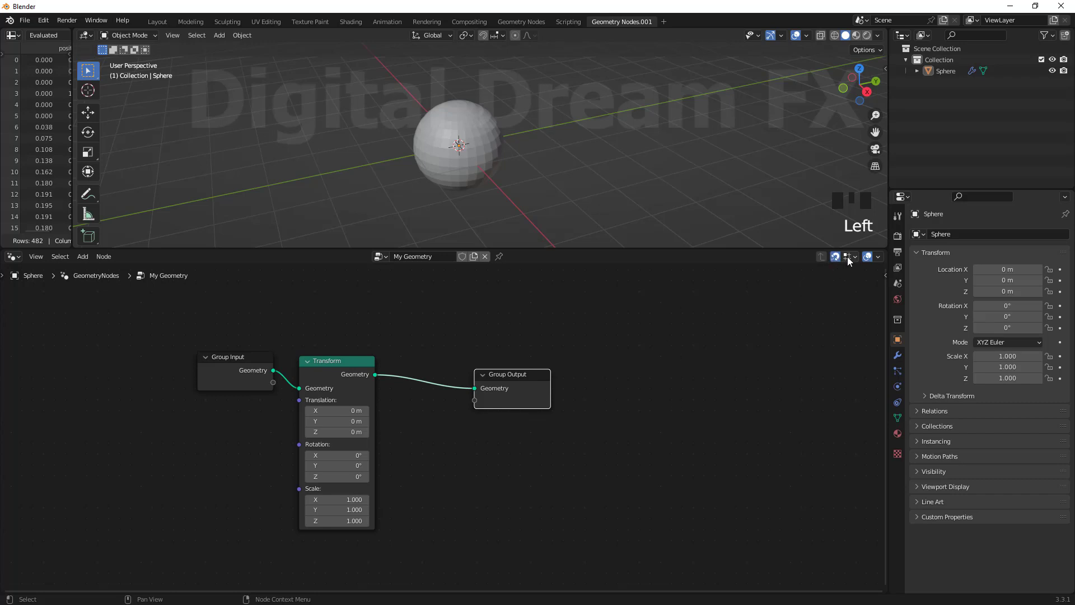
# Enable snapping with the Grid element in the node editor, try a snapped move of Group Output, and undo that move.
pyautogui.click(869, 259)
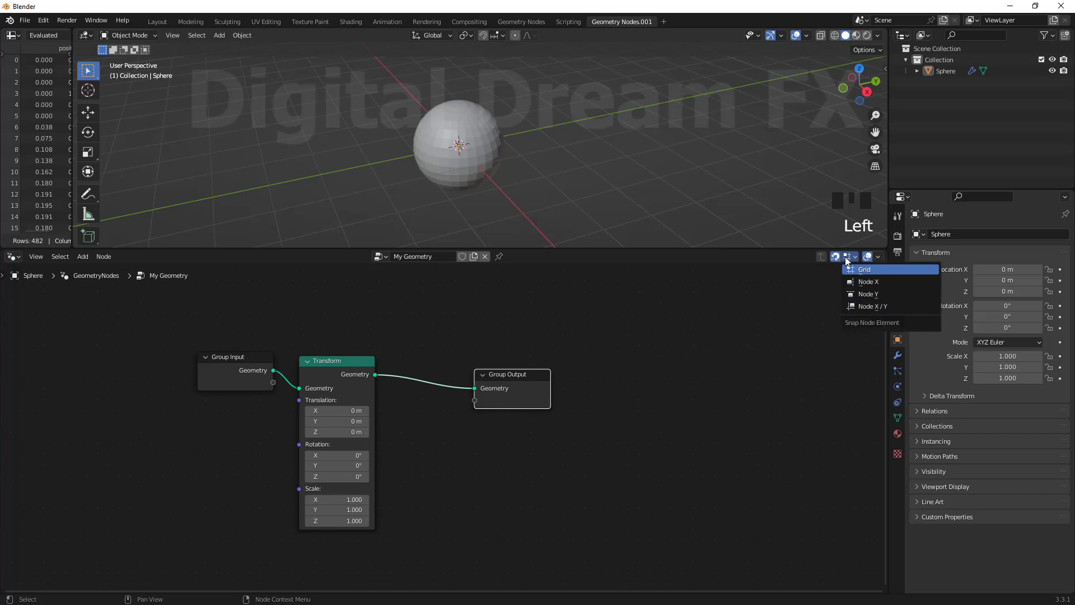
pyautogui.press('g')
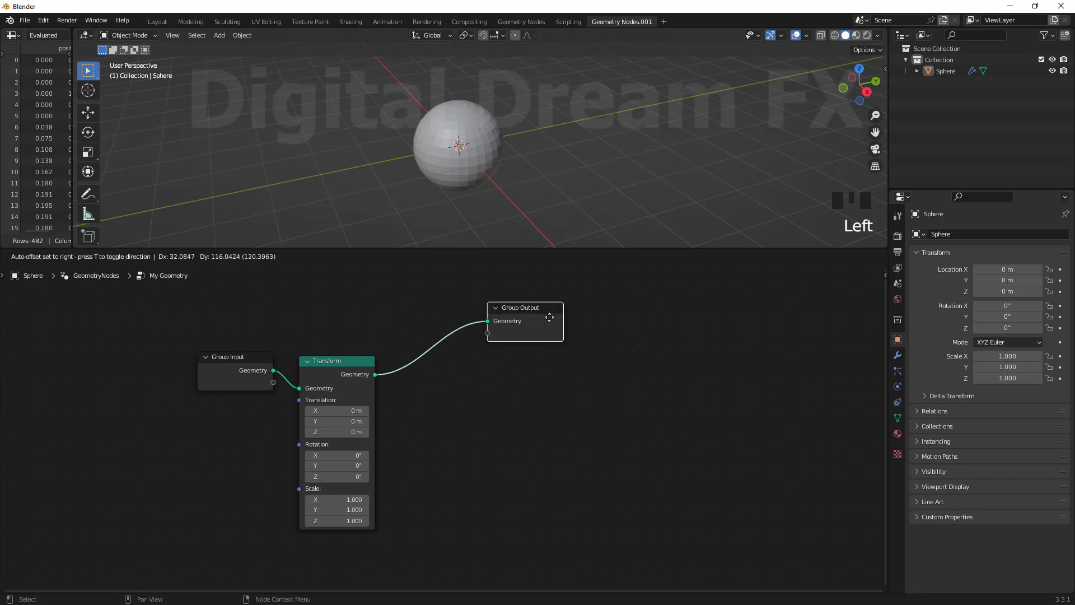
pyautogui.click(465, 356)
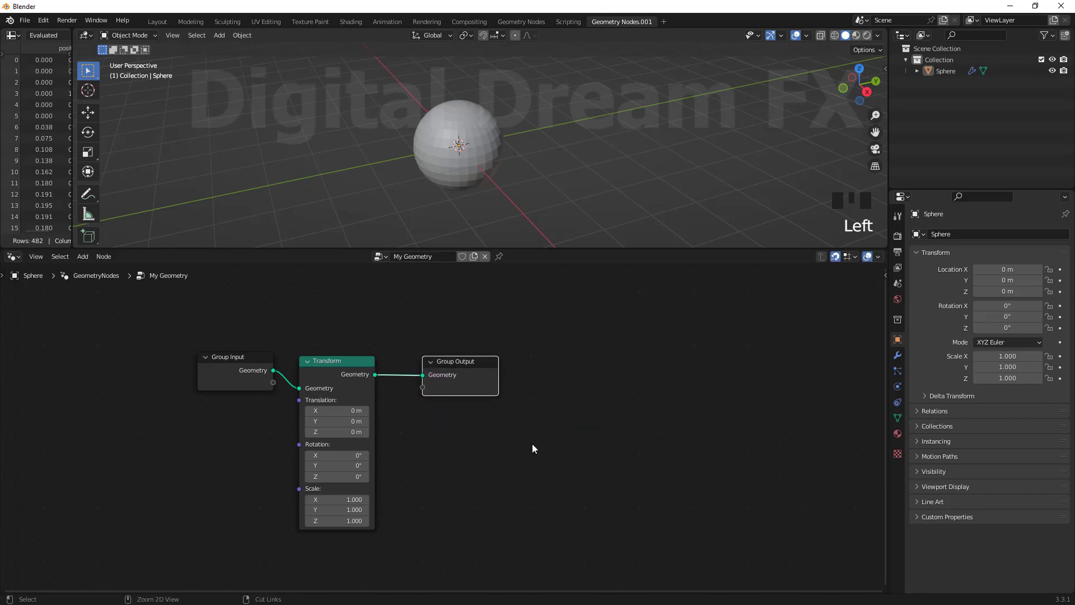
pyautogui.hotkey('ctrl', 'z')
# Move the Group Input node farther from Transform, level with its header, and undo the extra move.
pyautogui.keyDown('shift'); pyautogui.moveTo(427, 431); pyautogui.dragTo(482, 421, button='middle'); pyautogui.keyUp('shift')
pyautogui.moveTo(306, 352); pyautogui.dragTo(273, 390)
pyautogui.moveTo(478, 490); pyautogui.dragTo(488, 501, button='middle')
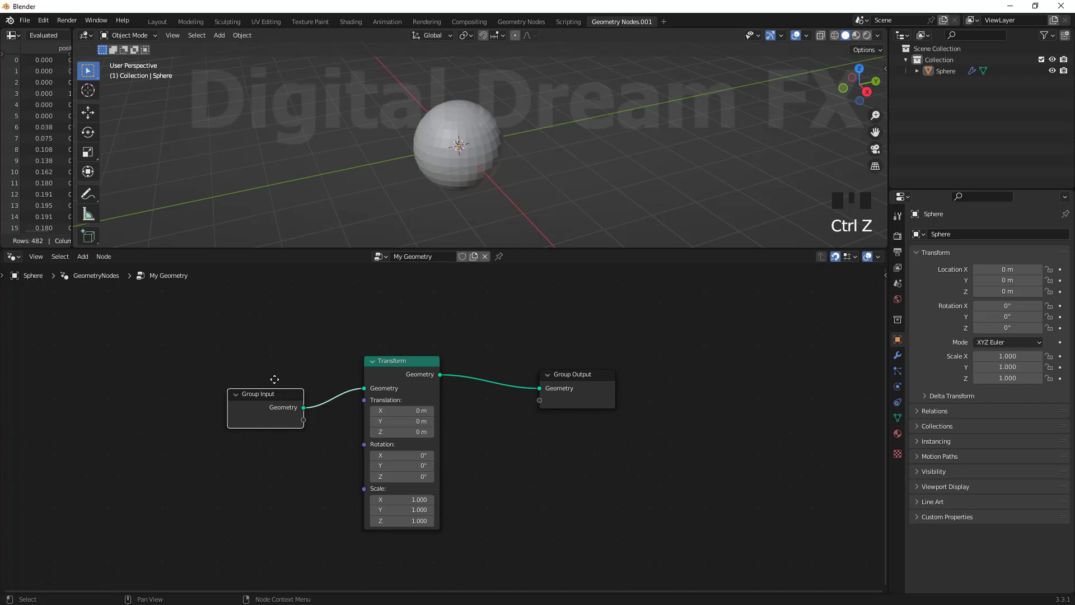
pyautogui.hotkey('ctrl', 'z')
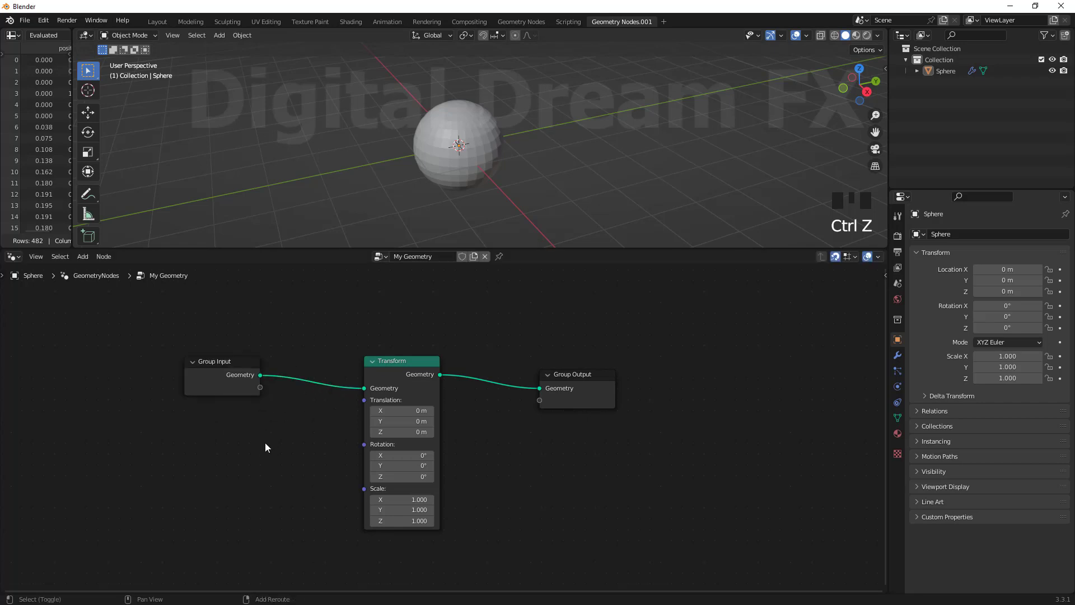
# Search the node list for "rand" and add a Random Value node below Group Input.
pyautogui.hotkey('shift', 'a')
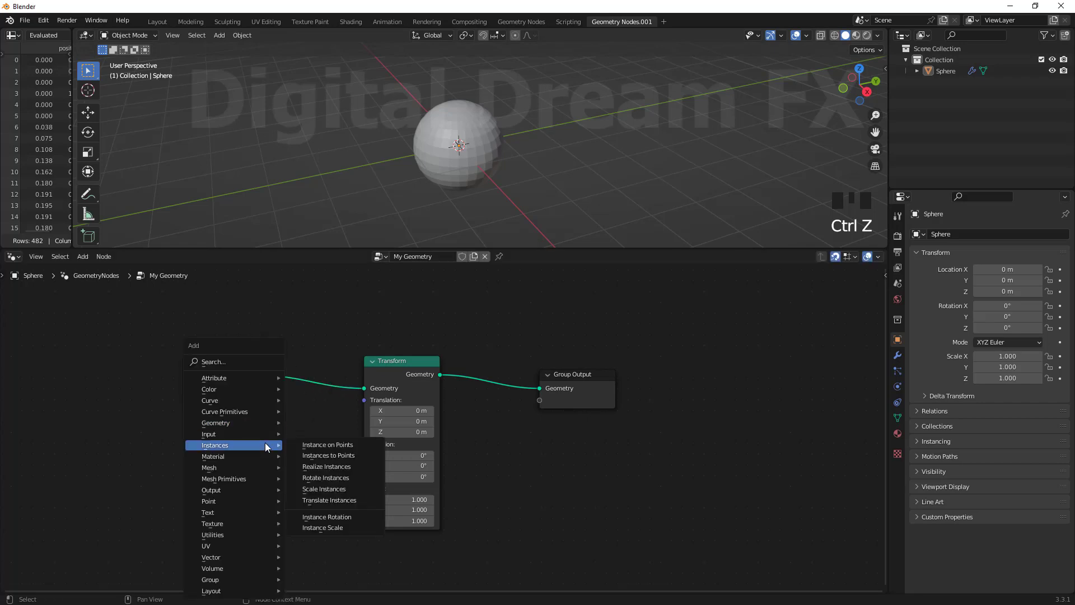
pyautogui.click(241, 362)
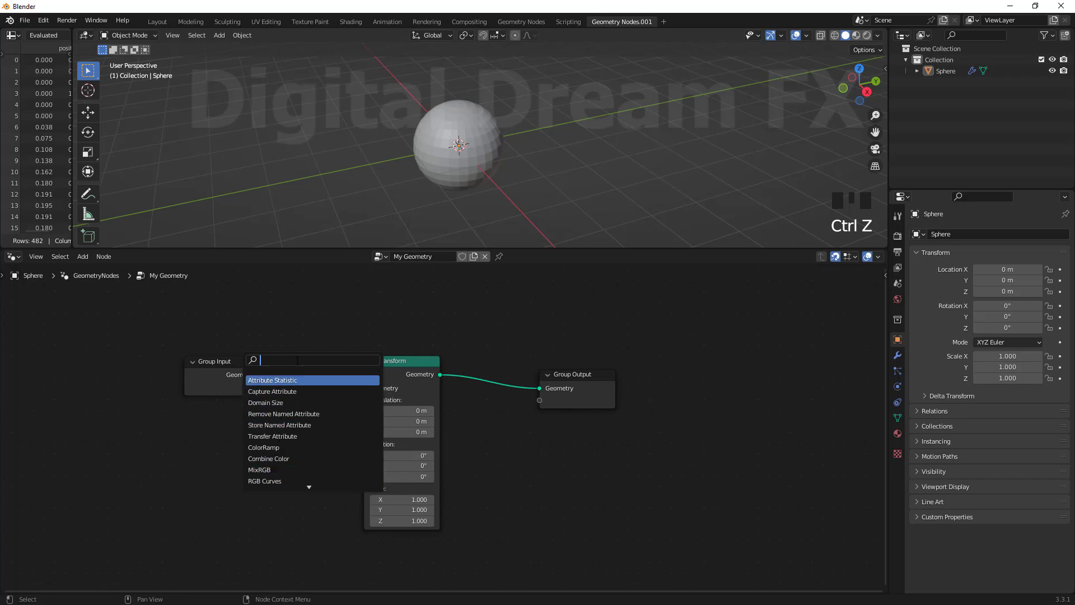
pyautogui.write('rand')
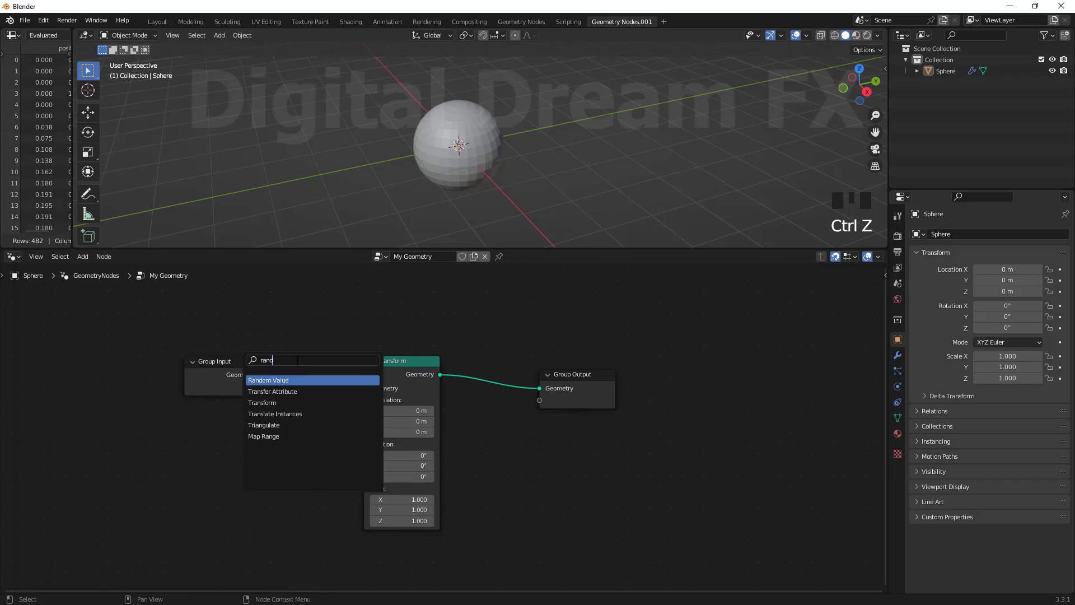
pyautogui.click(269, 380)
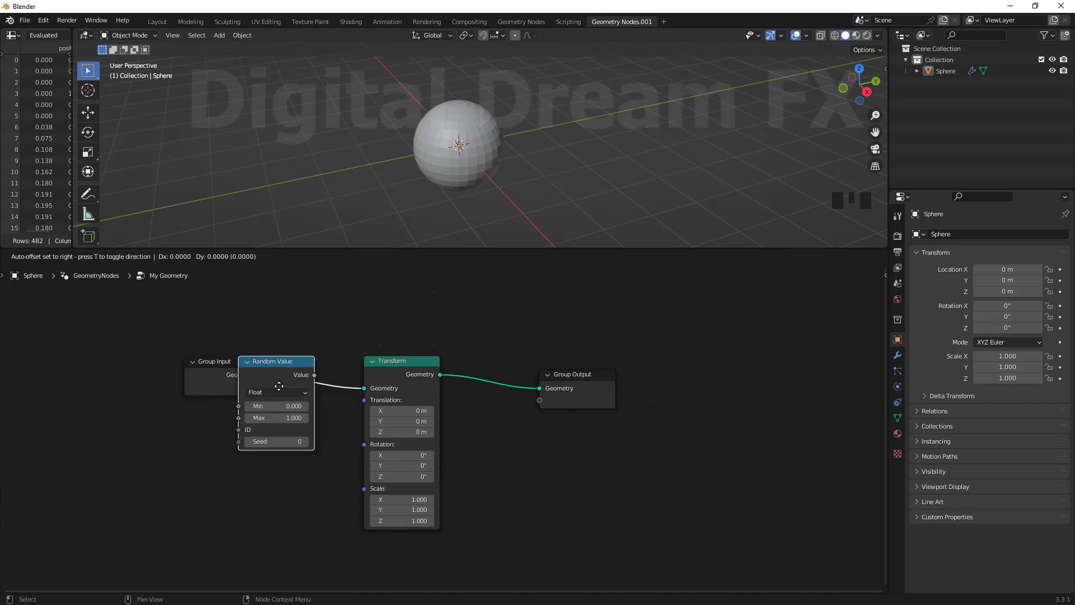
pyautogui.click(255, 462)
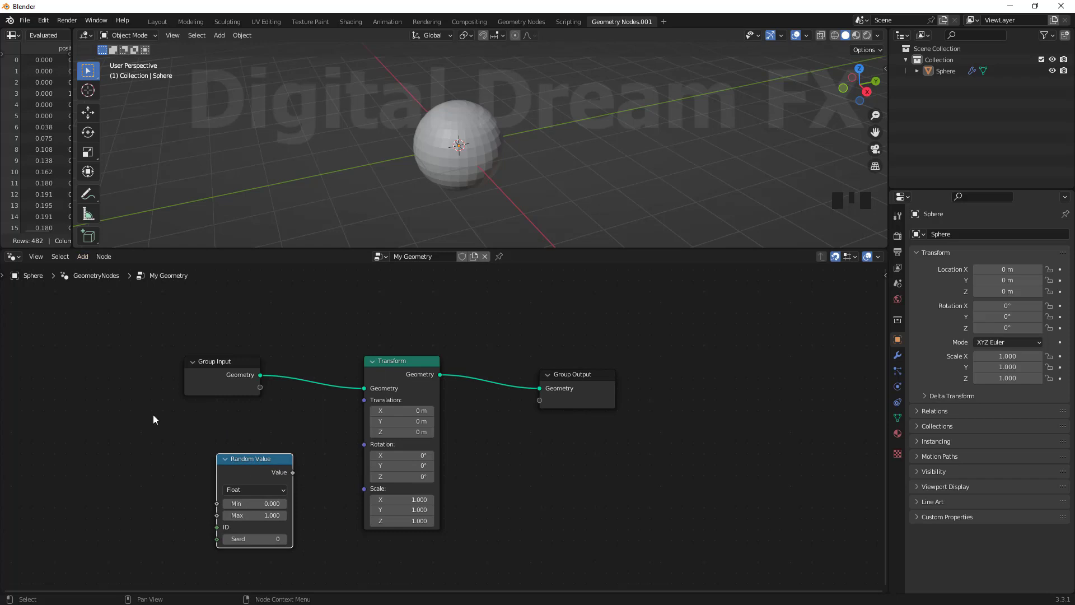
# Locate Random Value in the Utilities category of the addable nodes.
pyautogui.hotkey('shift', 'a')
pyautogui.moveTo(115, 587)
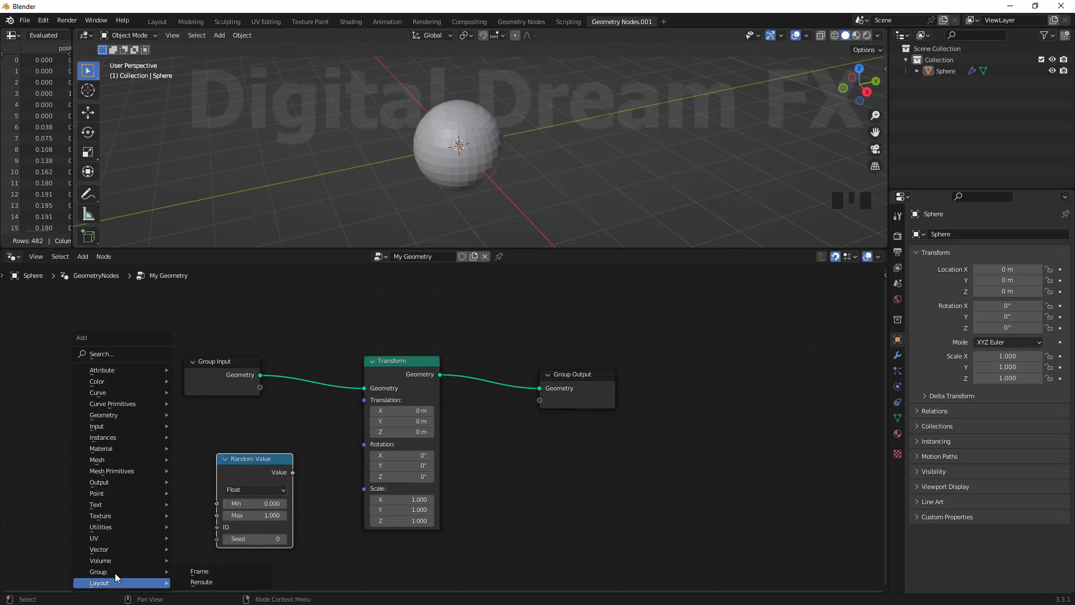
pyautogui.moveTo(130, 527)
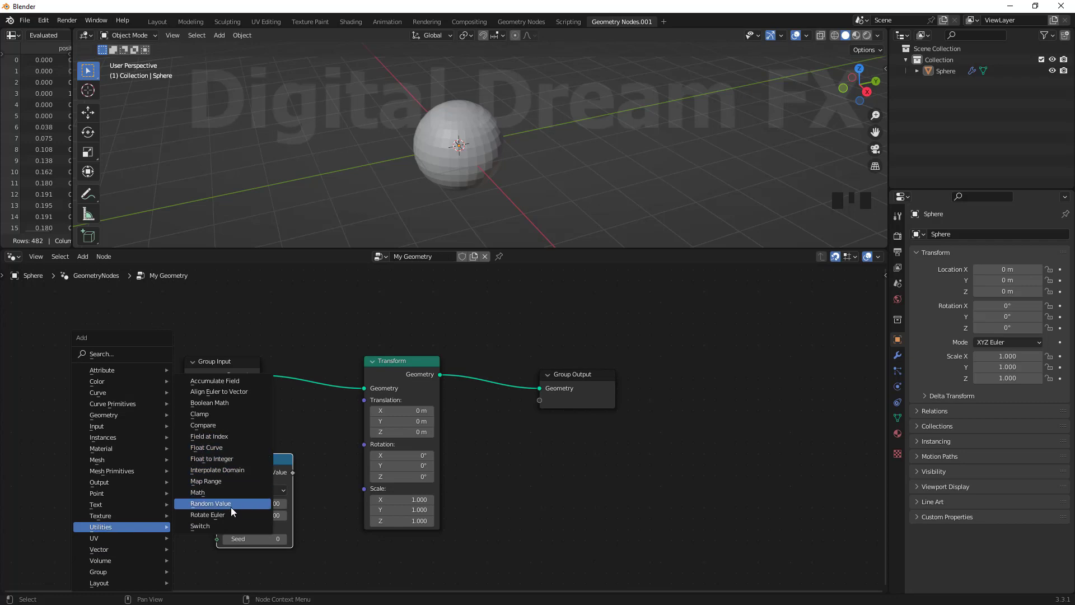
# Reposition the Random Value node directly below Group Input.
pyautogui.moveTo(488, 503); pyautogui.dragTo(591, 488, button='middle')
pyautogui.moveTo(346, 442); pyautogui.dragTo(324, 431)
pyautogui.scroll(3, 410, 466)
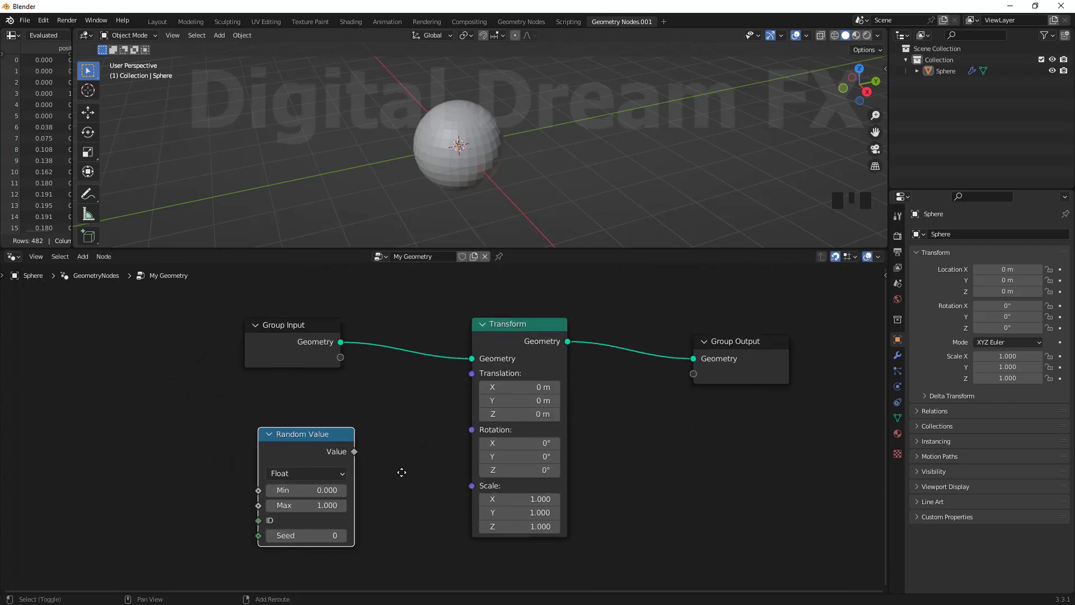
pyautogui.moveTo(410, 471); pyautogui.dragTo(420, 469, button='middle')
pyautogui.moveTo(344, 432); pyautogui.dragTo(341, 418)
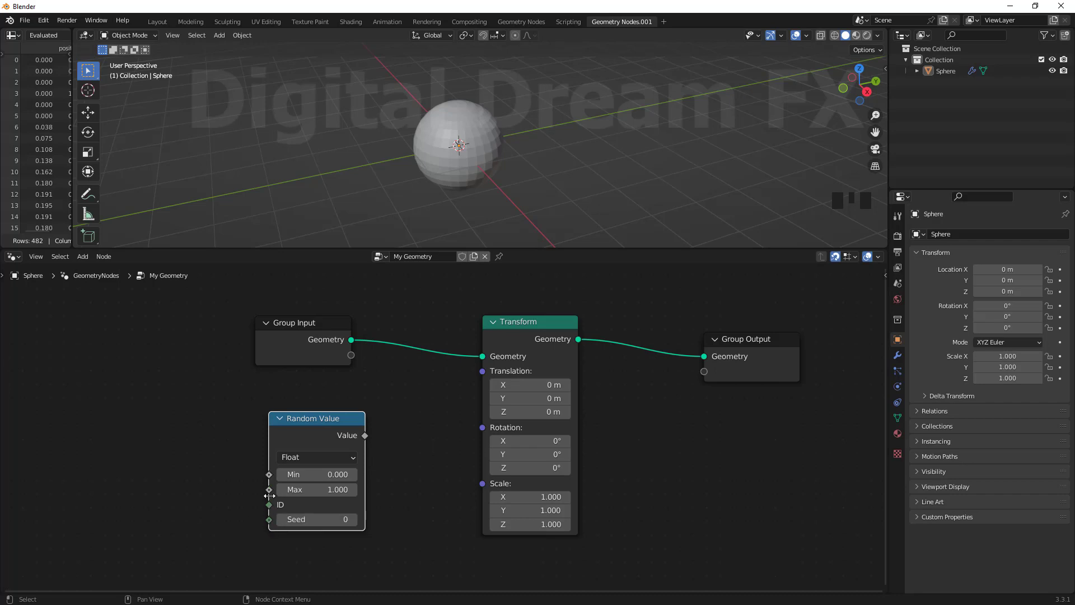
pyautogui.moveTo(302, 429); pyautogui.dragTo(337, 435)
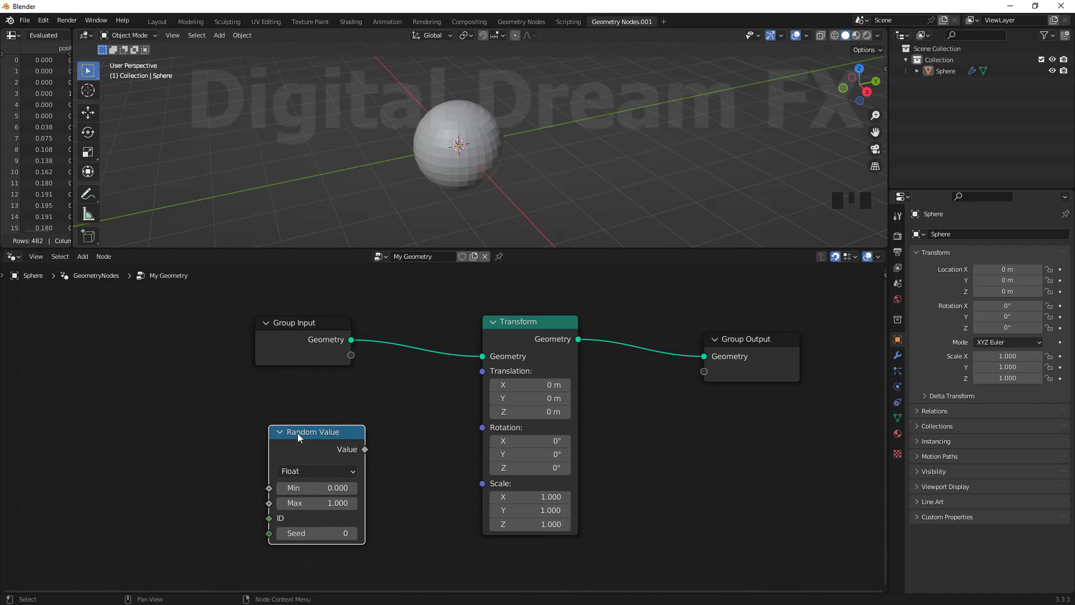
# Try linking the Random Value node's Value output to the Transform node's Translation input, and remove the link.
pyautogui.moveTo(366, 448)
pyautogui.mouseDown()
pyautogui.moveTo(460, 415)
pyautogui.moveTo(486, 374)
pyautogui.moveTo(374, 455)
pyautogui.mouseUp()
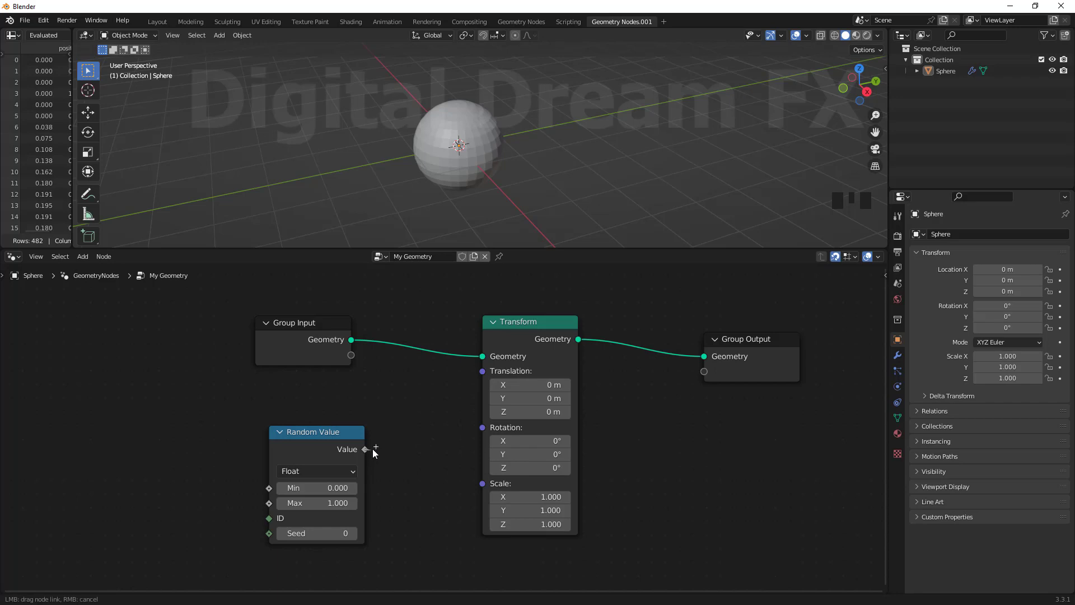
pyautogui.moveTo(472, 394); pyautogui.dragTo(484, 372)
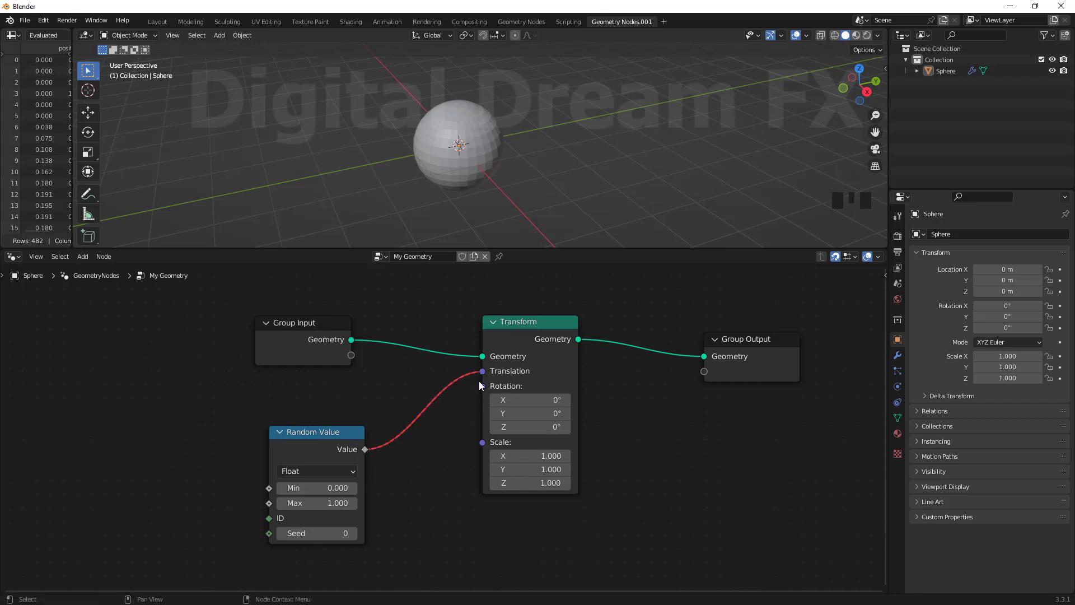
pyautogui.moveTo(317, 488); pyautogui.dragTo(392, 503)
pyautogui.hotkey('ctrl', 'z')
pyautogui.hotkey('ctrl', 'z')
pyautogui.keyDown('ctrl'); pyautogui.moveTo(418, 391); pyautogui.dragTo(418, 475, button='right'); pyautogui.keyUp('ctrl')
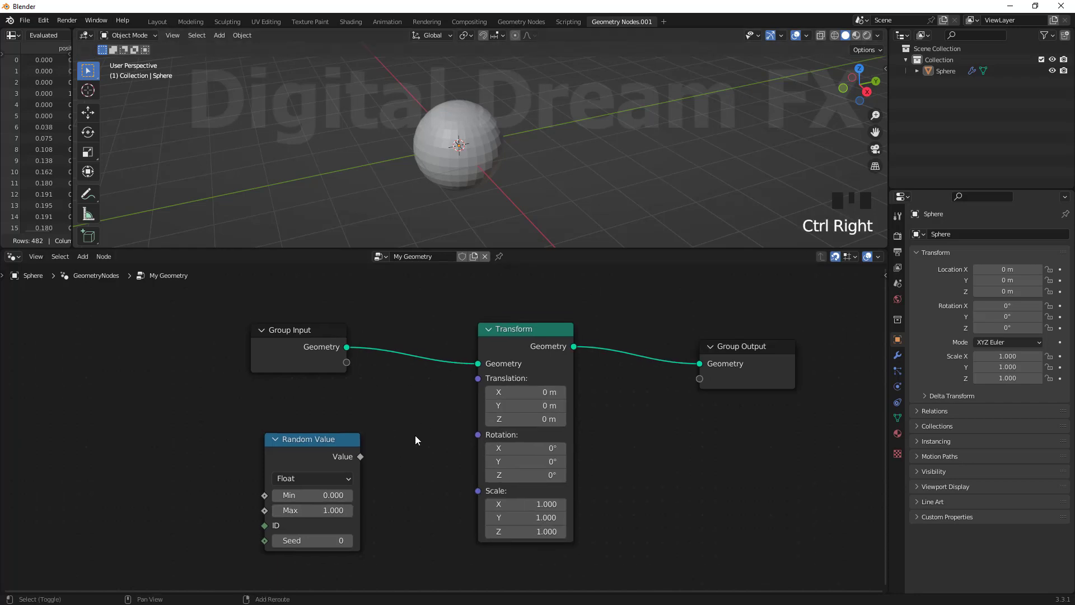
# Search the add-ons in Preferences for "nod" to check whether Node Wrangler is enabled, and close Preferences.
pyautogui.click(44, 20)
pyautogui.click(78, 182)
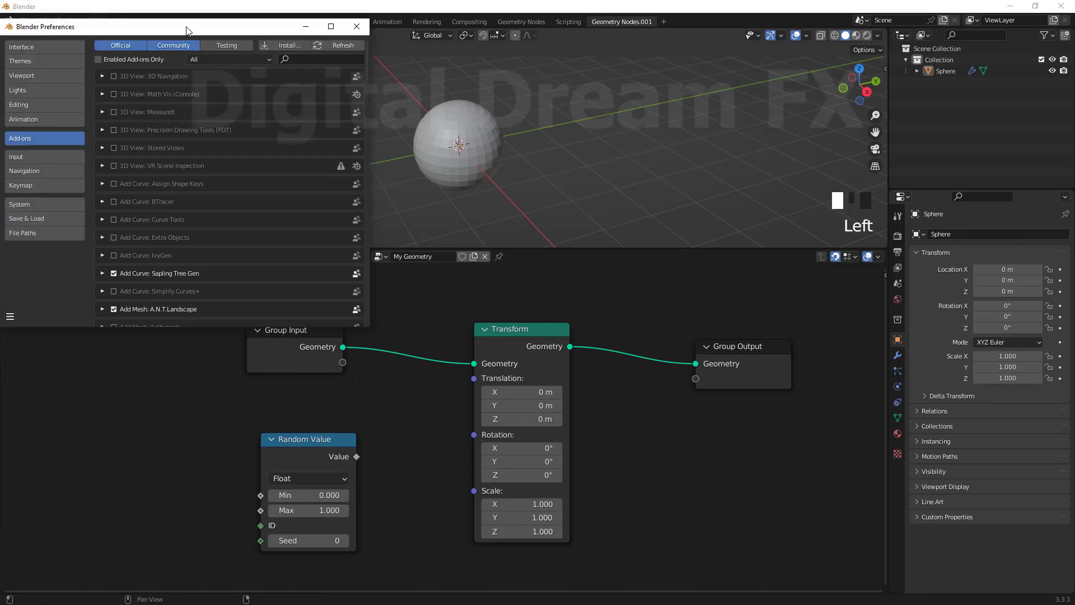
pyautogui.click(492, 190)
pyautogui.write('nod')
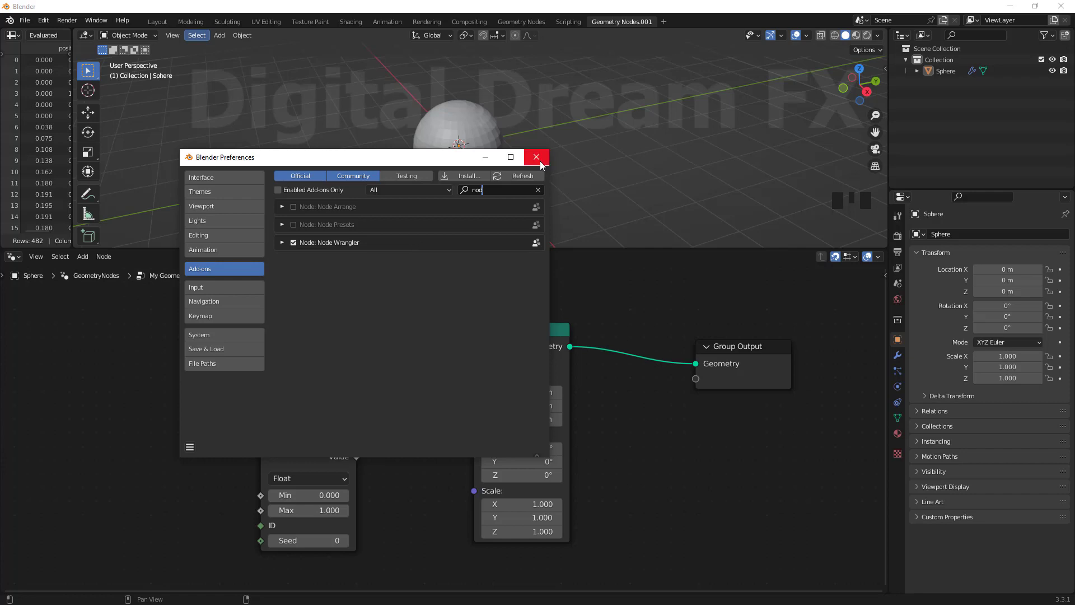
pyautogui.click(537, 158)
# Delete the Random Value and Transform nodes.
pyautogui.press('Home')
pyautogui.moveTo(352, 411); pyautogui.dragTo(384, 474, button='middle')
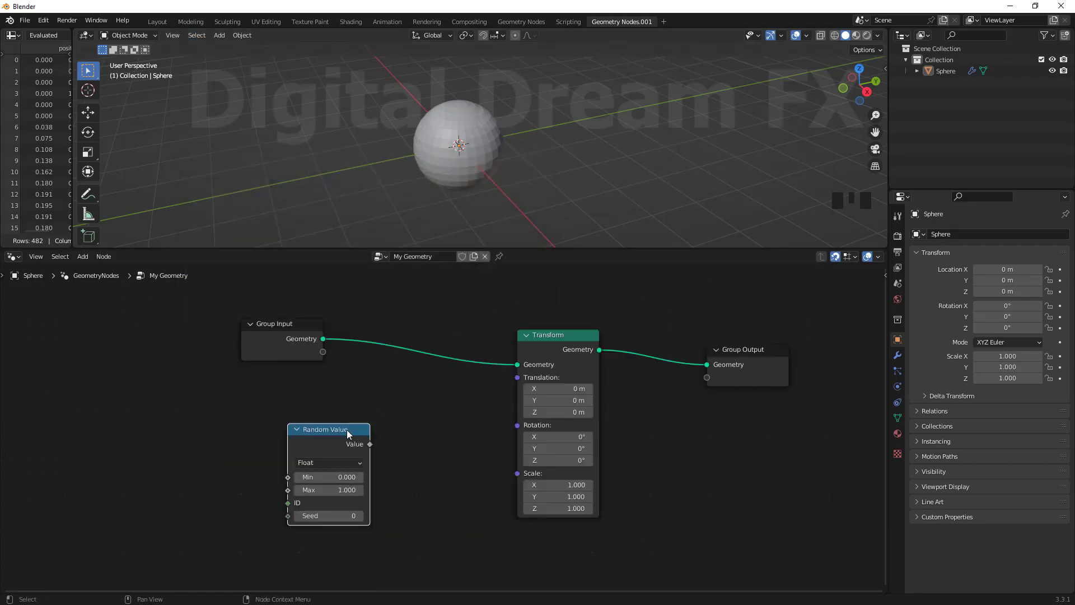
pyautogui.moveTo(347, 431); pyautogui.dragTo(373, 425)
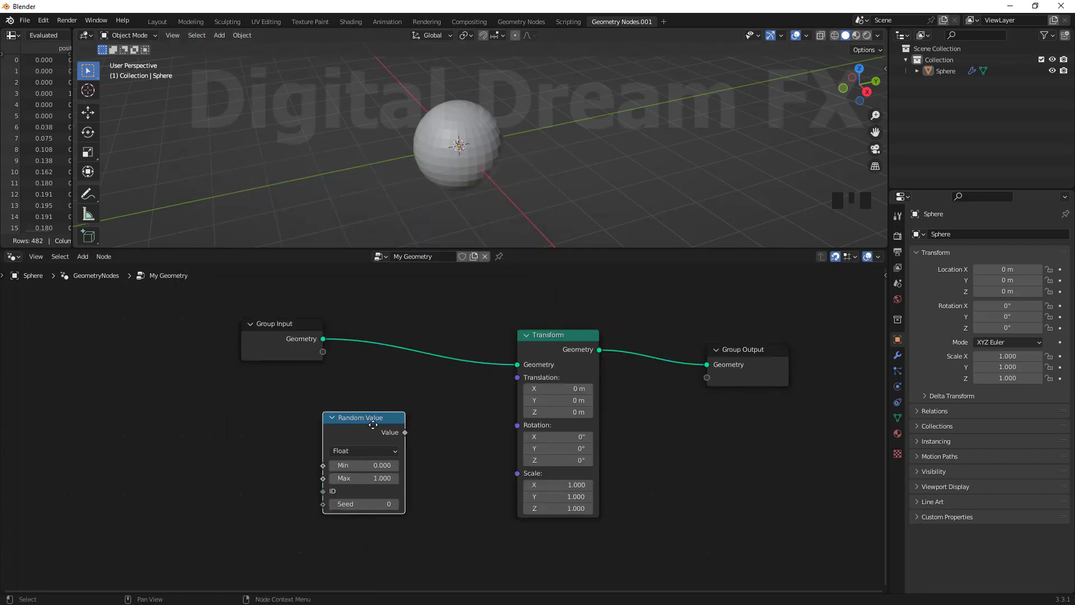
pyautogui.press('Delete')
pyautogui.click(549, 344)
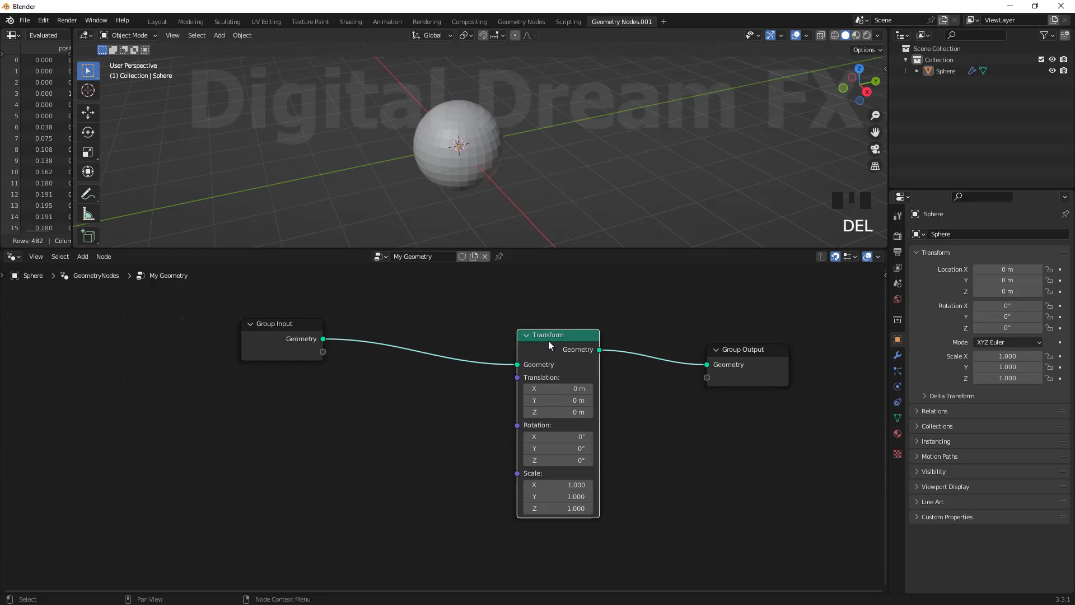
pyautogui.press('Delete')
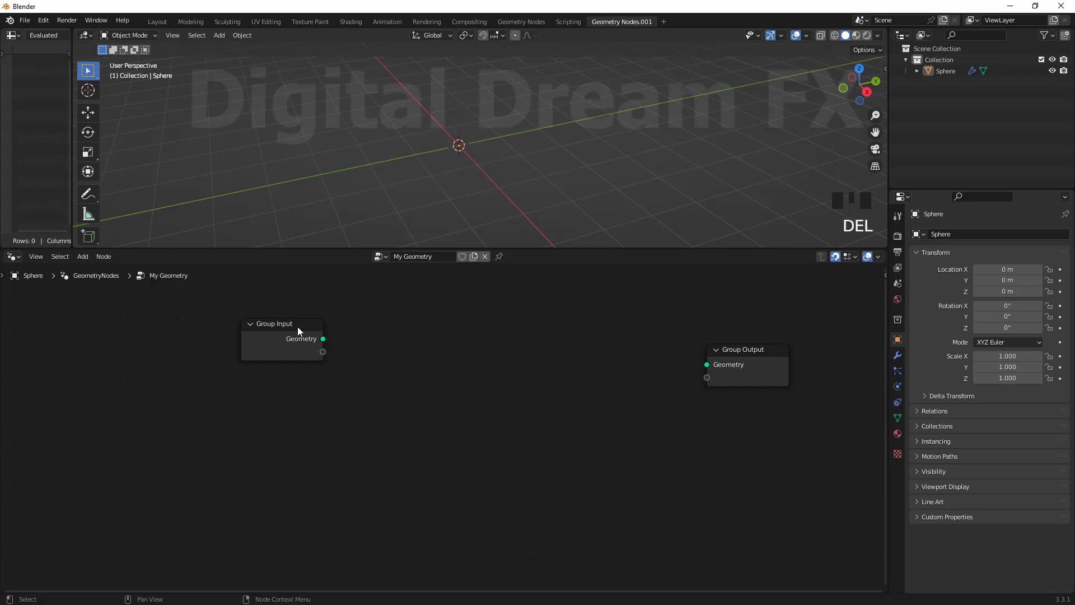
# Move Group Input and Group Output closer together and align them at the same height.
pyautogui.moveTo(298, 327); pyautogui.dragTo(298, 362)
pyautogui.moveTo(754, 353); pyautogui.dragTo(686, 362)
pyautogui.moveTo(291, 371); pyautogui.dragTo(302, 358)
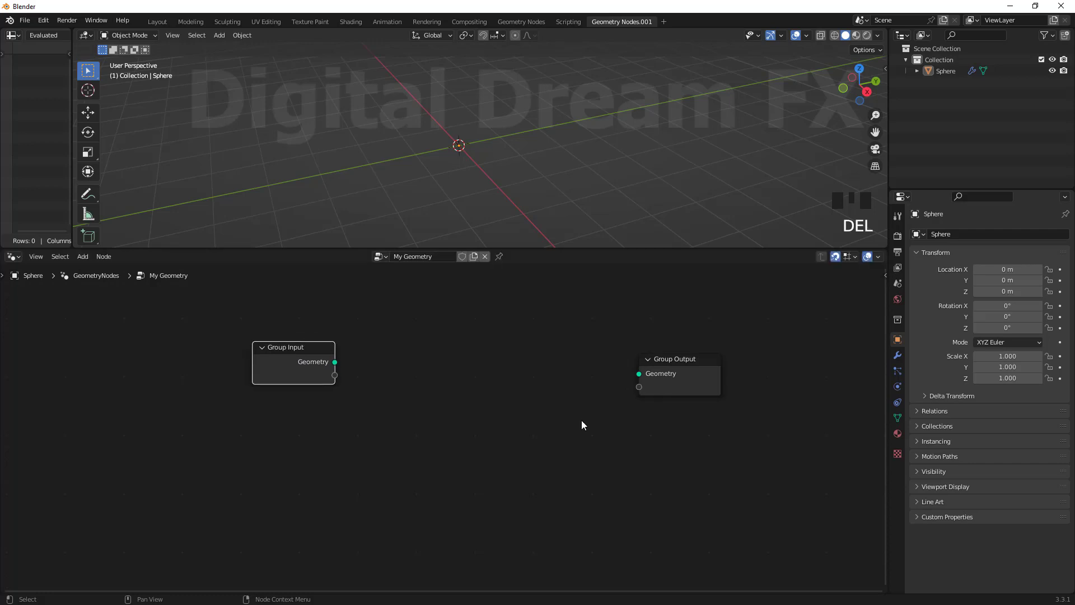
pyautogui.moveTo(678, 365); pyautogui.dragTo(677, 353)
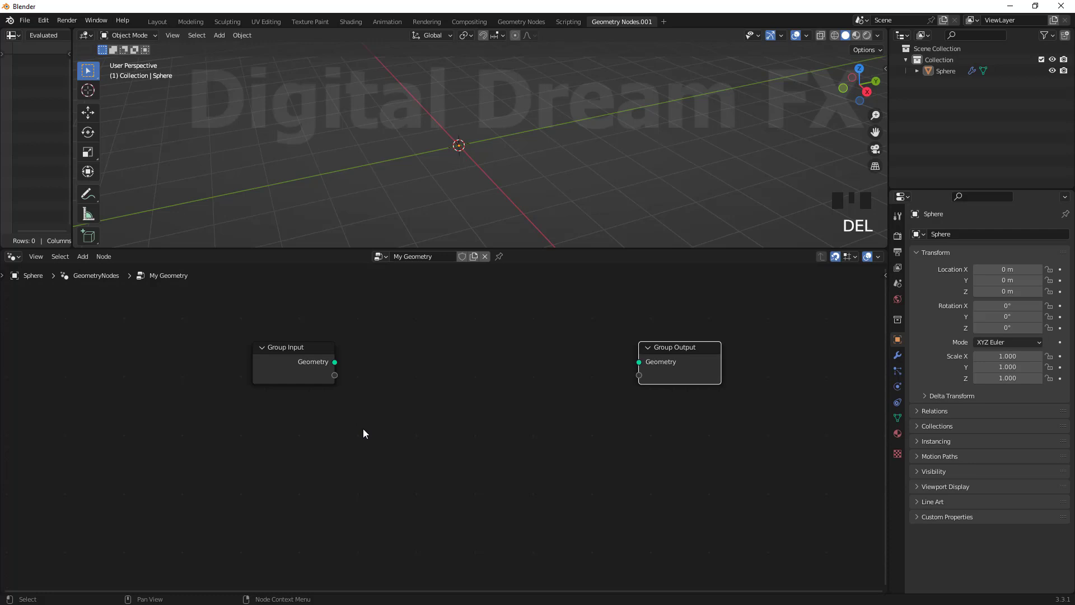
# Add a Cylinder mesh primitive node between the group nodes and link its Mesh output to Group Output's Geometry input.
pyautogui.click(212, 405)
pyautogui.hotkey('shift', 'a')
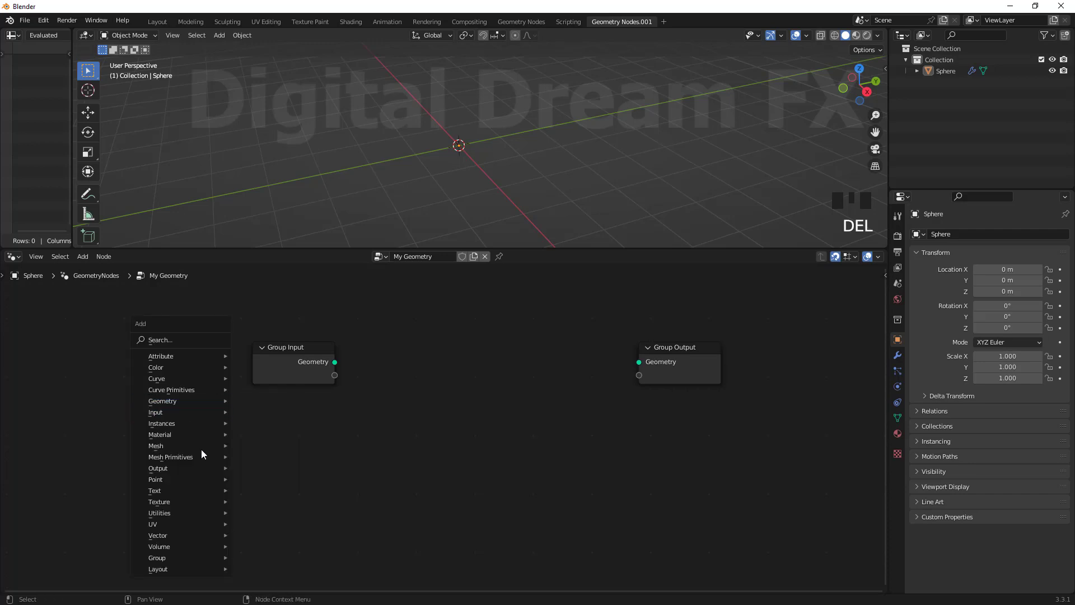
pyautogui.moveTo(179, 457)
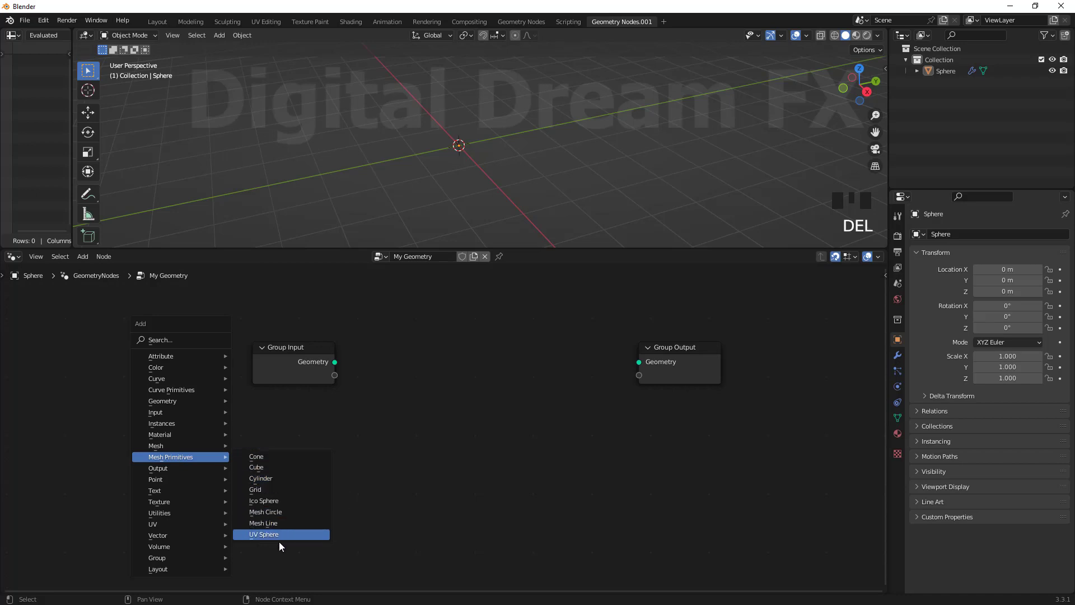
pyautogui.click(278, 483)
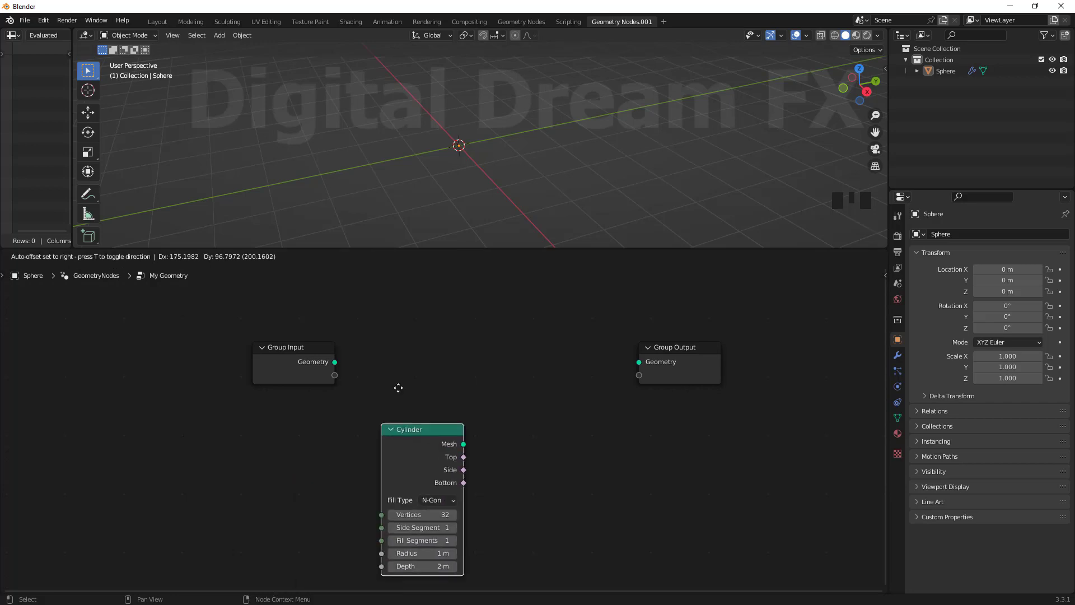
pyautogui.click(425, 341)
pyautogui.moveTo(497, 356); pyautogui.dragTo(640, 367)
pyautogui.moveTo(471, 341); pyautogui.dragTo(483, 341)
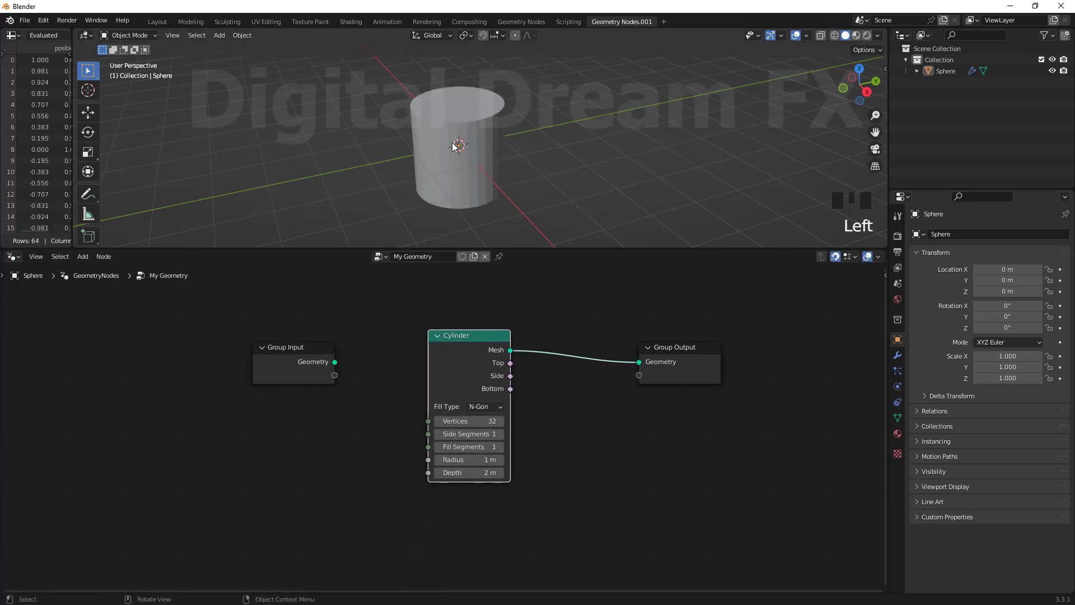
# Enlarge the 3D viewport area and lower the Cylinder node's Vertices to 11.
pyautogui.moveTo(479, 251); pyautogui.dragTo(482, 334)
pyautogui.moveTo(541, 280); pyautogui.dragTo(499, 247, button='middle')
pyautogui.scroll(2, 384, 230)
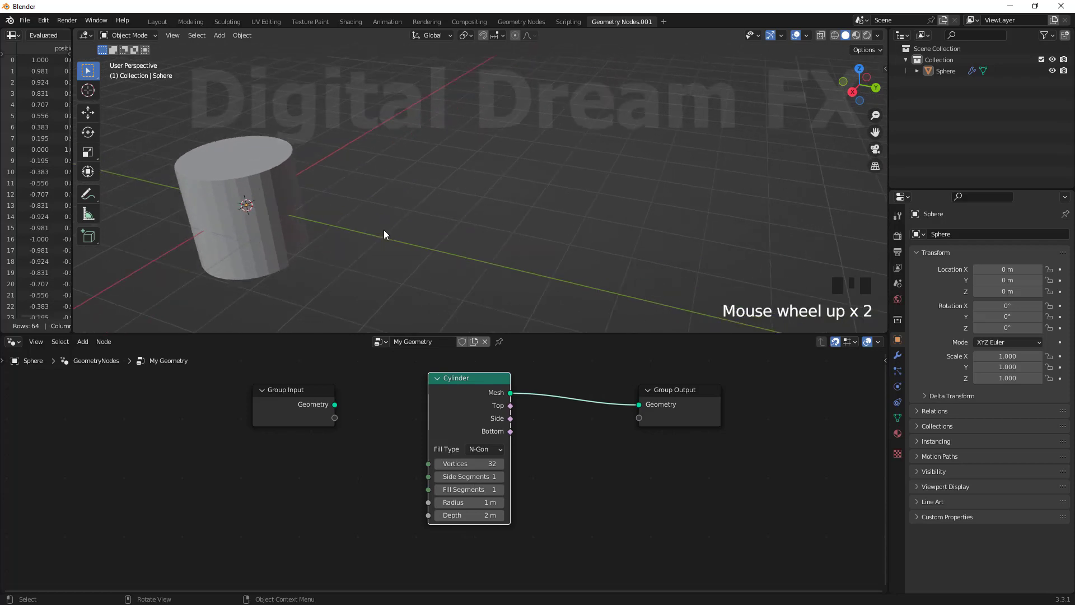
pyautogui.keyDown('shift'); pyautogui.moveTo(553, 153); pyautogui.dragTo(587, 143, button='middle'); pyautogui.keyUp('shift')
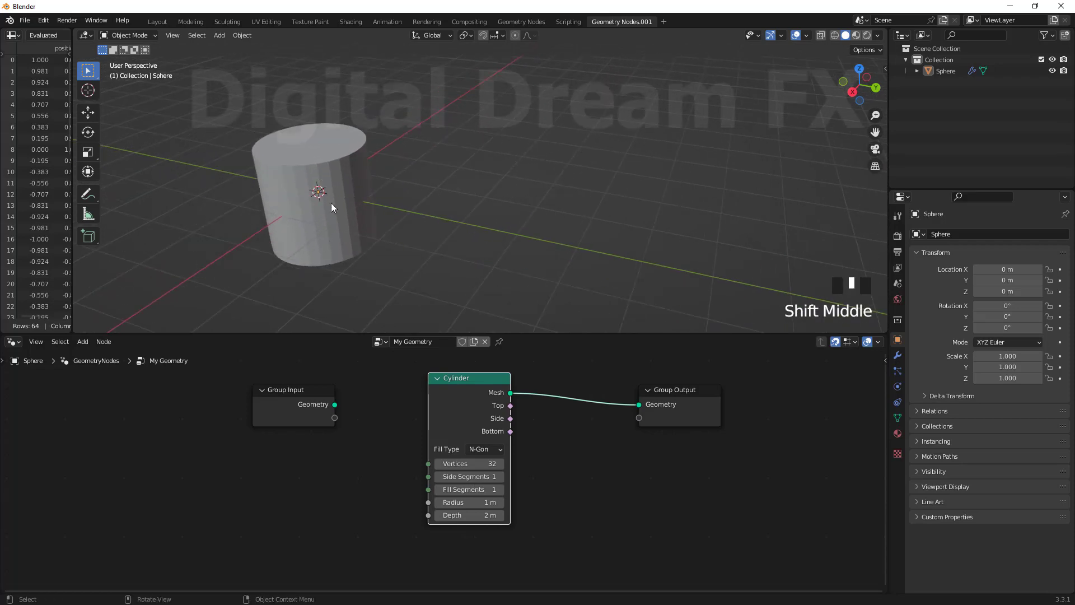
pyautogui.keyDown('shift'); pyautogui.moveTo(517, 237); pyautogui.dragTo(527, 228, button='middle'); pyautogui.keyUp('shift')
pyautogui.scroll(1, 585, 459)
pyautogui.moveTo(585, 458); pyautogui.dragTo(592, 467, button='middle')
pyautogui.moveTo(502, 472); pyautogui.dragTo(462, 472)
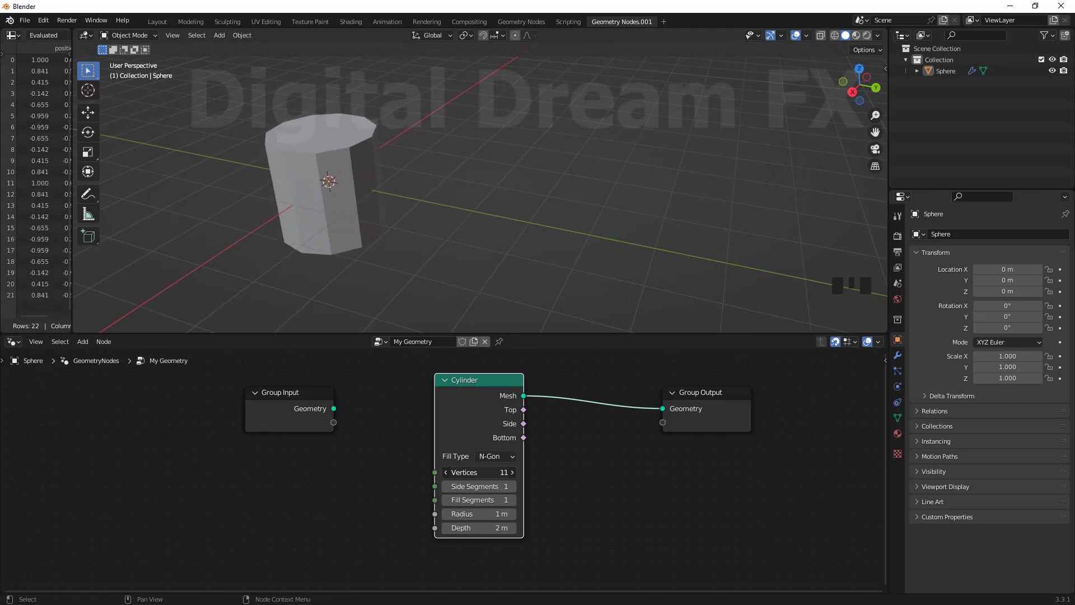
# Widen the spreadsheet area and reduce the Cylinder node's Vertices to 8.
pyautogui.moveTo(71, 208); pyautogui.dragTo(264, 224)
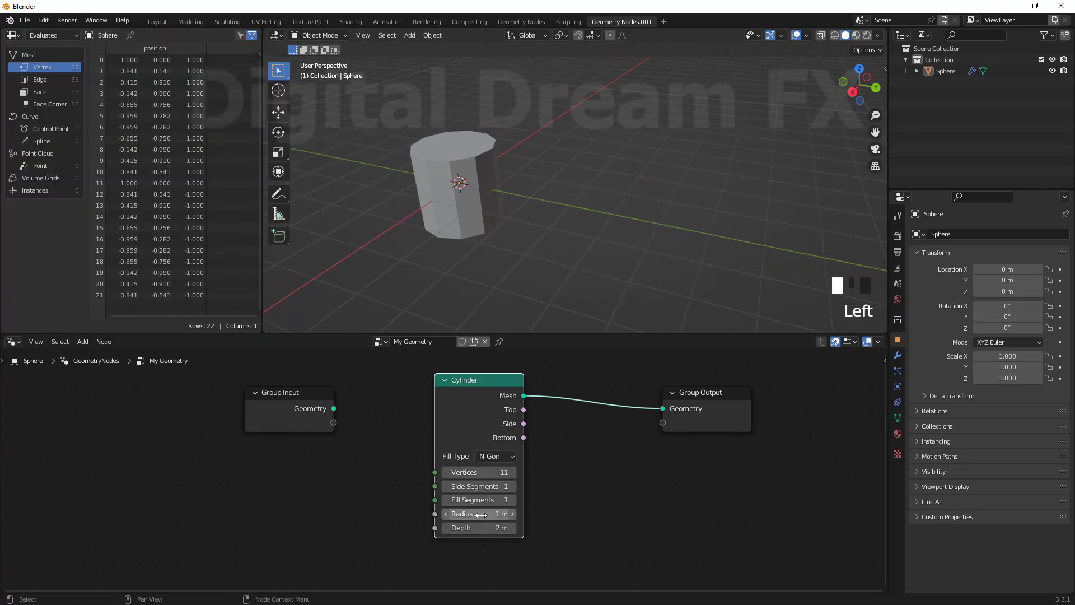
pyautogui.moveTo(486, 486)
pyautogui.mouseDown()
pyautogui.moveTo(515, 486)
pyautogui.moveTo(448, 472)
pyautogui.moveTo(493, 472)
pyautogui.moveTo(476, 472)
pyautogui.mouseUp()
pyautogui.hotkey('ctrl', 'z')
# Examine the cylinder's edge and face data in the spreadsheet, and narrow the spreadsheet area again.
pyautogui.click(49, 80)
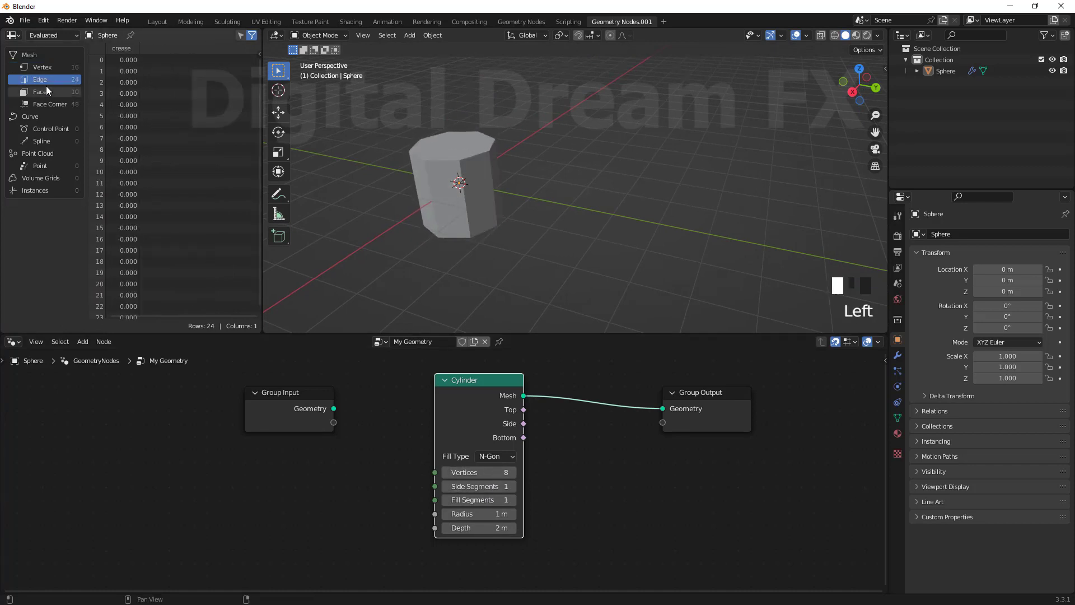
pyautogui.click(40, 92)
pyautogui.moveTo(262, 253); pyautogui.dragTo(383, 246)
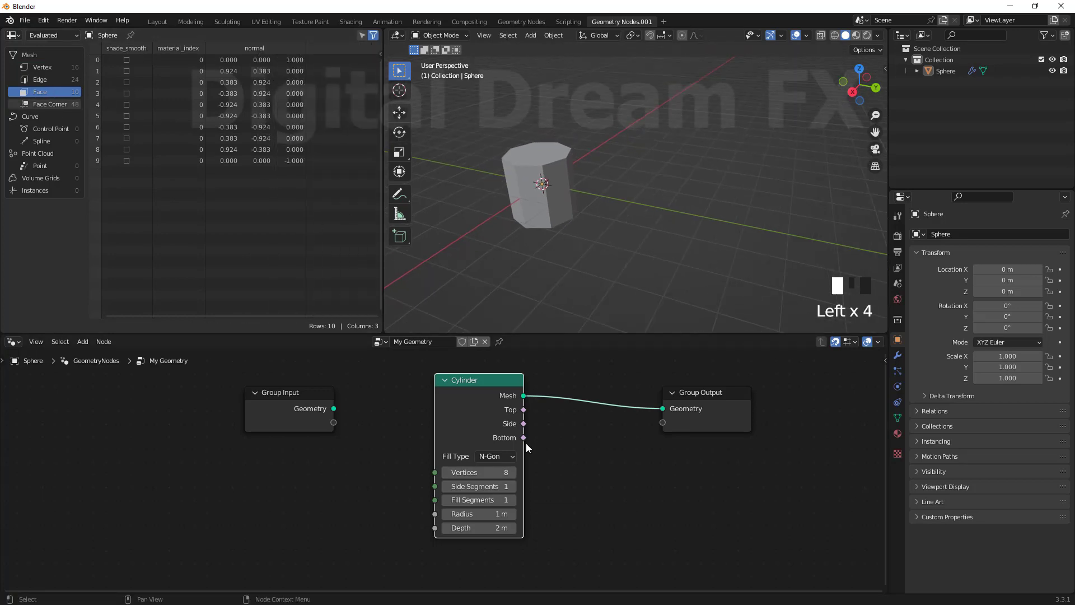
pyautogui.moveTo(382, 265); pyautogui.dragTo(95, 265)
# Enlarge the node editor area and arrange the Cylinder and Group Input nodes at the same height with a wider gap.
pyautogui.moveTo(639, 512); pyautogui.dragTo(599, 519, button='middle')
pyautogui.moveTo(439, 396); pyautogui.dragTo(402, 421)
pyautogui.moveTo(540, 516); pyautogui.dragTo(557, 517, button='middle')
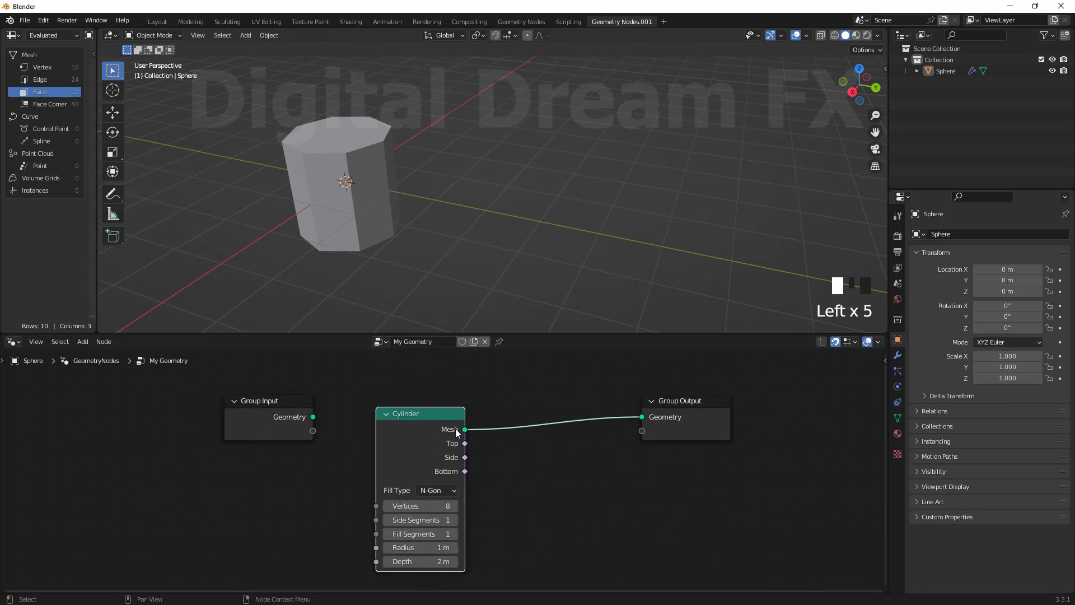
pyautogui.moveTo(451, 419); pyautogui.dragTo(476, 417)
pyautogui.moveTo(505, 335); pyautogui.dragTo(515, 262)
pyautogui.scroll(-3, 496, 192)
pyautogui.moveTo(496, 192); pyautogui.dragTo(499, 236, button='middle')
pyautogui.moveTo(290, 382); pyautogui.dragTo(290, 401, button='middle')
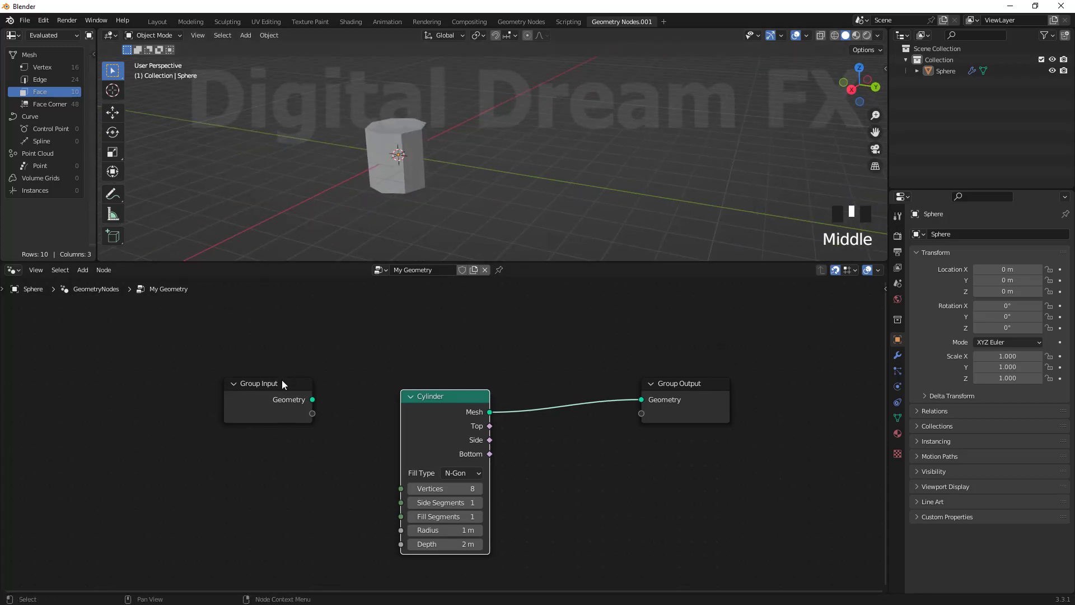
pyautogui.moveTo(289, 379); pyautogui.dragTo(263, 393)
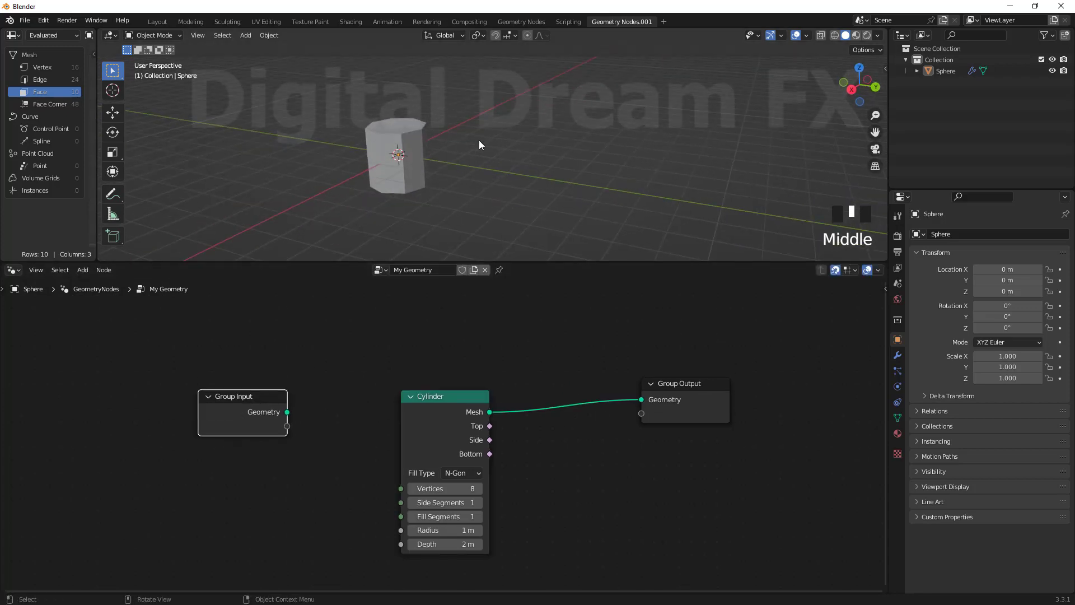
# Check in Edit Mode whether the generated cylinder's mesh can be moved, cancel the move, and return to Object Mode.
pyautogui.press('Tab')
pyautogui.scroll(-1, 475, 161)
pyautogui.scroll(3, 476, 162)
pyautogui.moveTo(475, 161); pyautogui.dragTo(445, 168, button='middle')
pyautogui.press('g')
pyautogui.rightClick(533, 173)
pyautogui.keyDown('shift'); pyautogui.moveTo(410, 393); pyautogui.dragTo(396, 376, button='middle'); pyautogui.keyUp('shift')
pyautogui.moveTo(501, 191); pyautogui.dragTo(519, 232, button='middle')
pyautogui.press('Tab')
# Move the Cylinder node up and set its Radius to 0.6 m.
pyautogui.moveTo(461, 374); pyautogui.dragTo(485, 341)
pyautogui.scroll(-2, 560, 426)
pyautogui.moveTo(554, 449); pyautogui.dragTo(537, 407, button='middle')
pyautogui.moveTo(444, 417); pyautogui.dragTo(438, 432, button='middle')
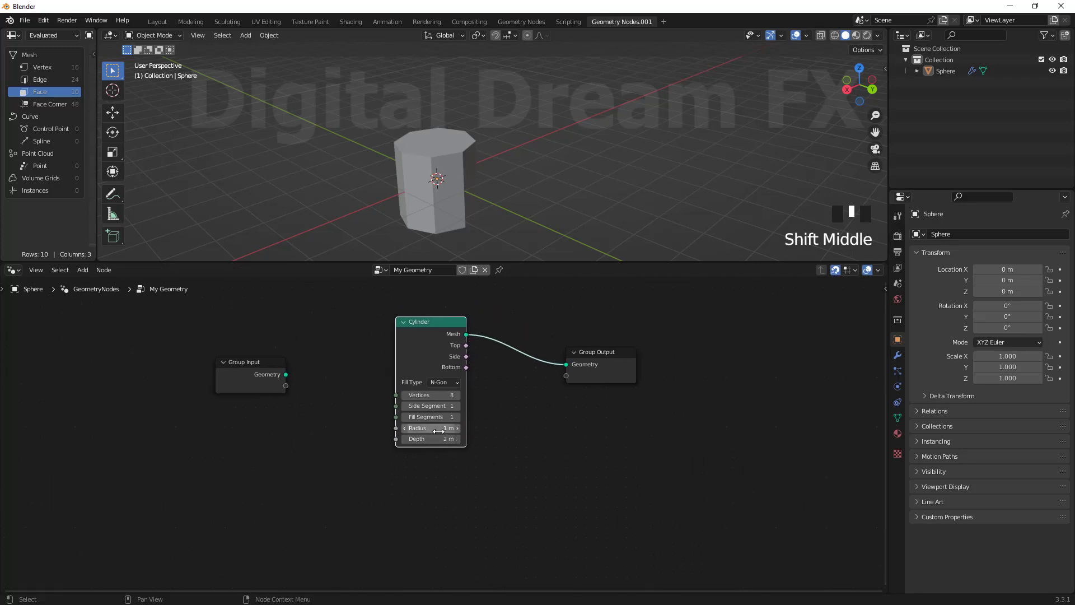
pyautogui.moveTo(445, 425)
pyautogui.mouseDown()
pyautogui.moveTo(428, 425)
pyautogui.moveTo(448, 425)
pyautogui.moveTo(428, 425)
pyautogui.moveTo(439, 427)
pyautogui.mouseUp()
pyautogui.scroll(-1, 573, 428)
pyautogui.keyDown('shift'); pyautogui.scroll(1, 573, 428); pyautogui.keyUp('shift')
# Add a Cone mesh primitive node directly below the Cylinder node.
pyautogui.click(445, 467)
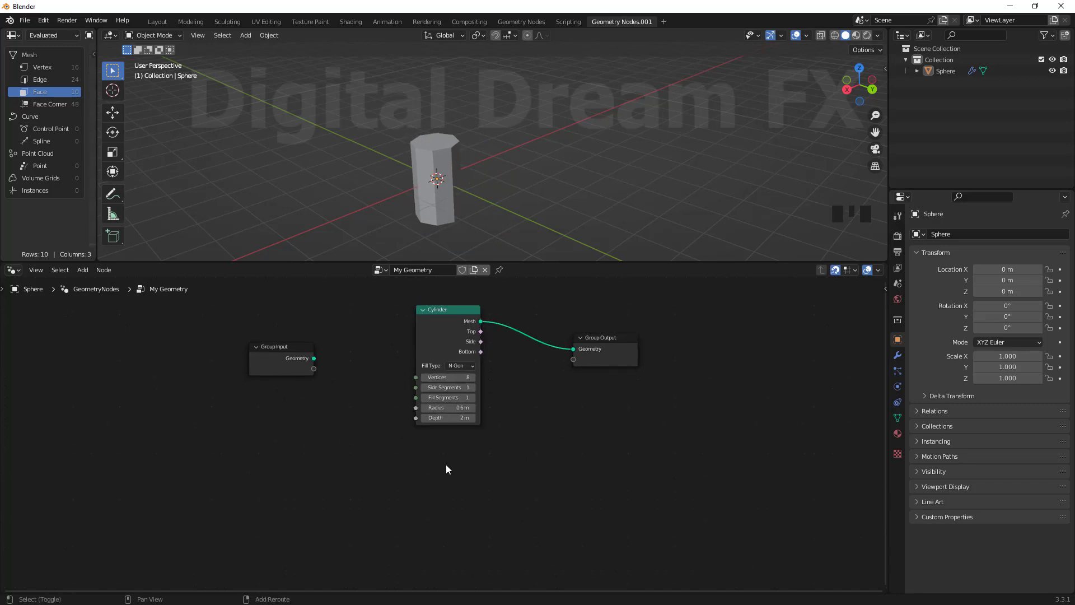
pyautogui.hotkey('shift', 'a')
pyautogui.moveTo(446, 464)
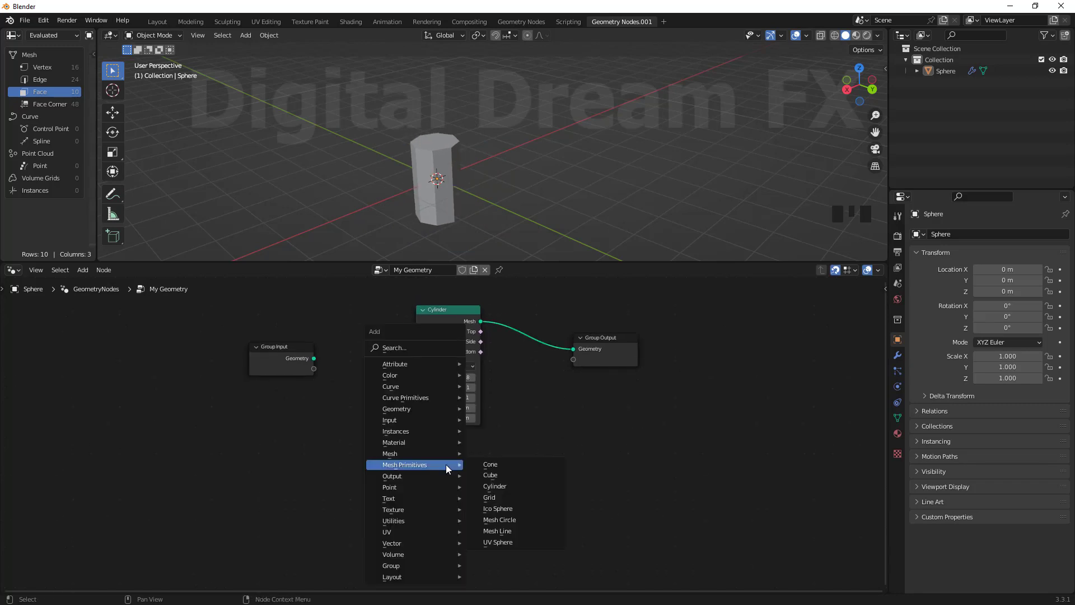
pyautogui.click(505, 466)
pyautogui.click(418, 446)
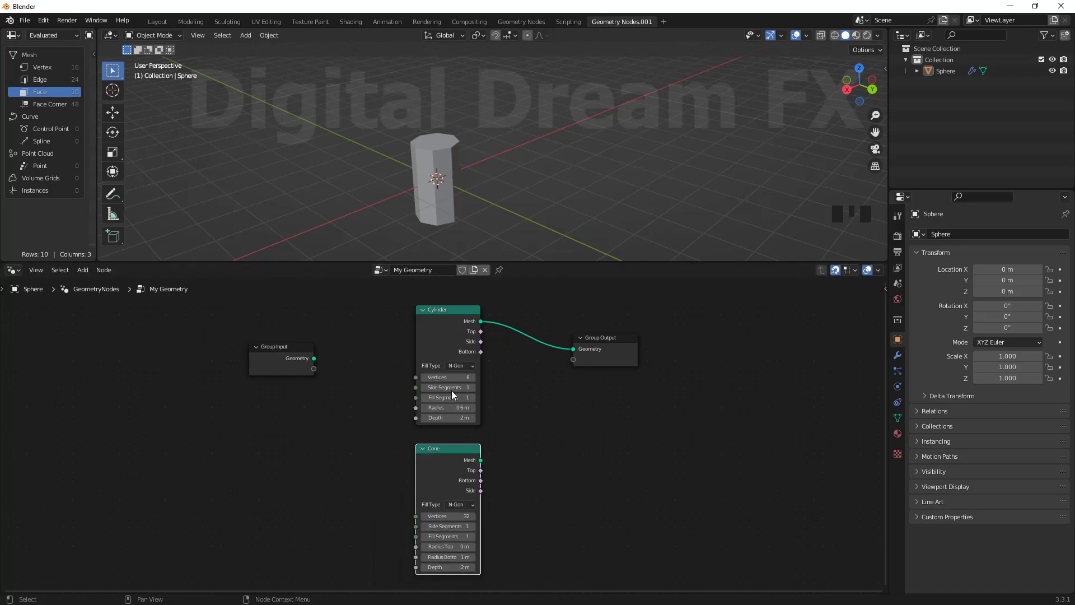
# Move Group Output farther from the primitive nodes and shift the Cylinder node slightly up and away from it.
pyautogui.moveTo(450, 356); pyautogui.dragTo(432, 376, button='middle')
pyautogui.moveTo(599, 367); pyautogui.dragTo(683, 367)
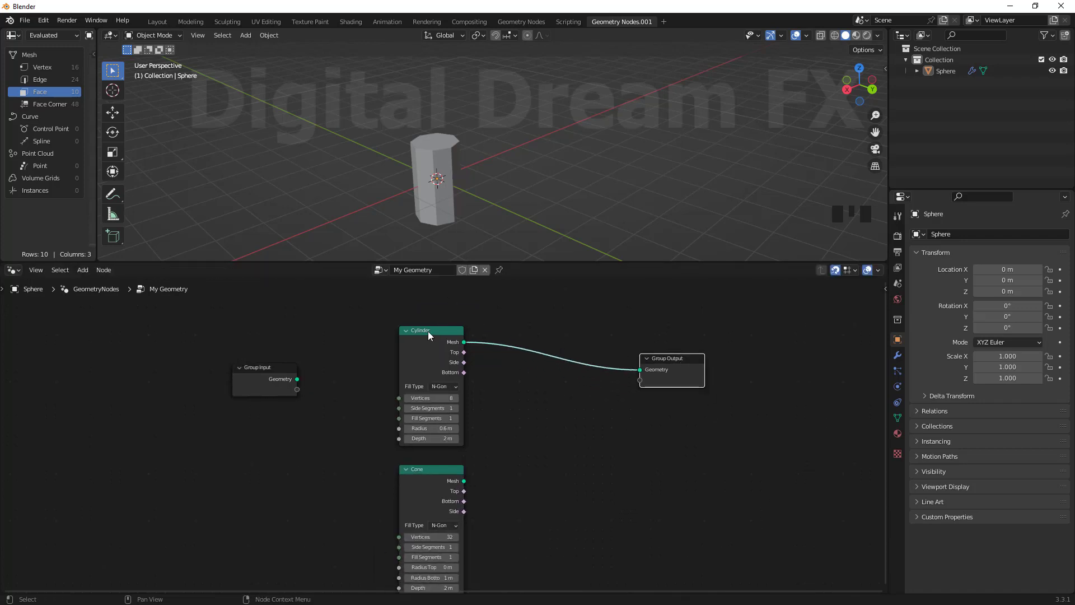
pyautogui.moveTo(428, 331); pyautogui.dragTo(418, 322)
pyautogui.moveTo(465, 442); pyautogui.dragTo(427, 449, button='middle')
# Try linking the Cone's Mesh output to Group Output, and link the Cylinder's Mesh output there again.
pyautogui.moveTo(426, 489); pyautogui.dragTo(602, 378)
pyautogui.moveTo(417, 340); pyautogui.dragTo(605, 377)
pyautogui.click(521, 439)
pyautogui.moveTo(491, 488); pyautogui.dragTo(531, 491, button='middle')
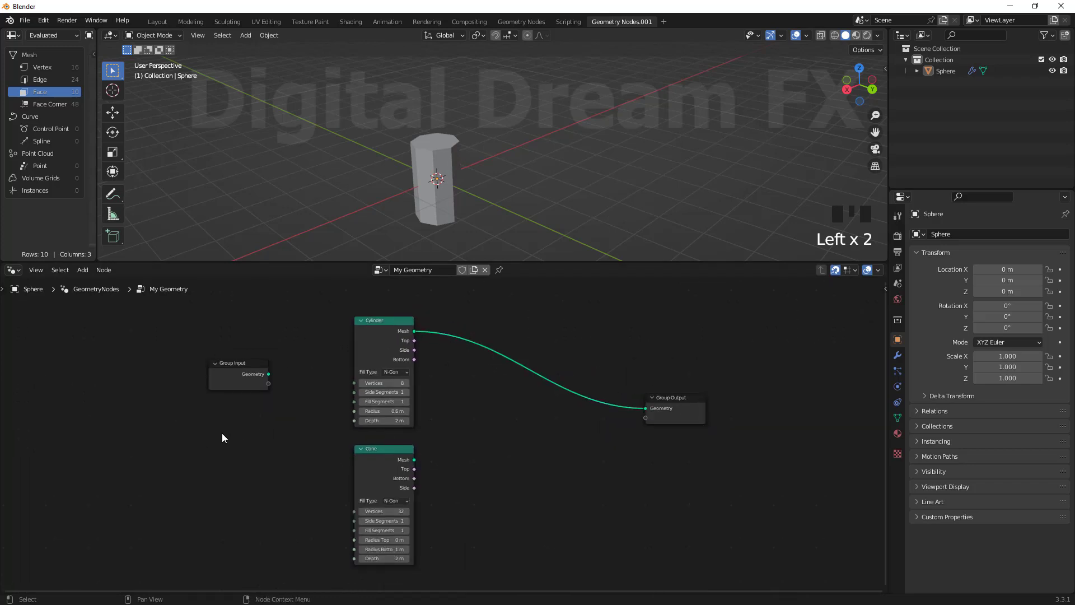
# Insert a Join Geometry node on the link between the Cylinder and Group Output nodes.
pyautogui.hotkey('shift', 'a')
pyautogui.moveTo(220, 436)
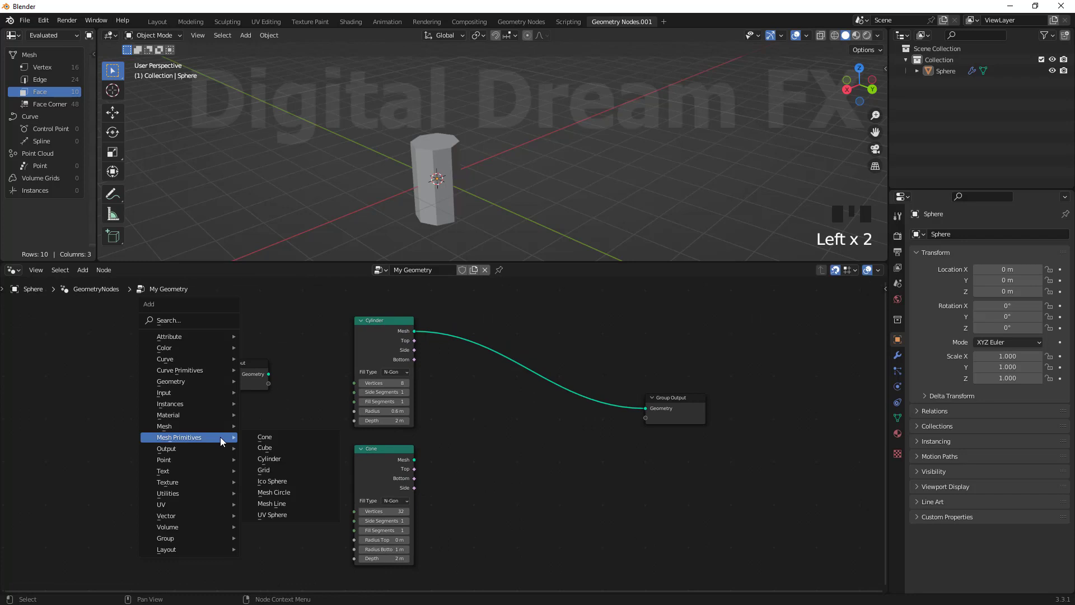
pyautogui.moveTo(197, 379)
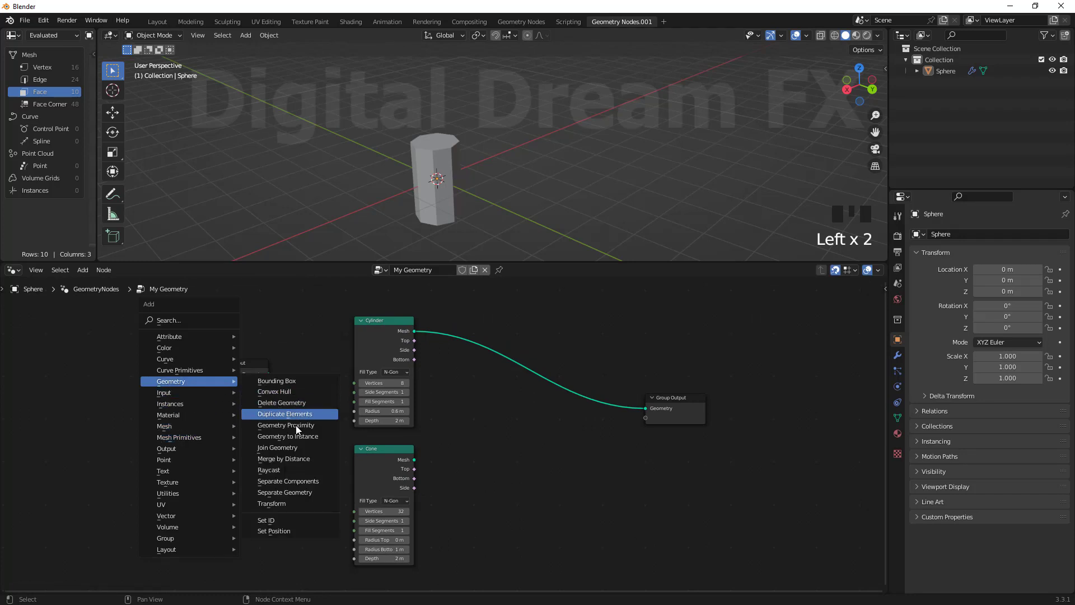
pyautogui.click(301, 448)
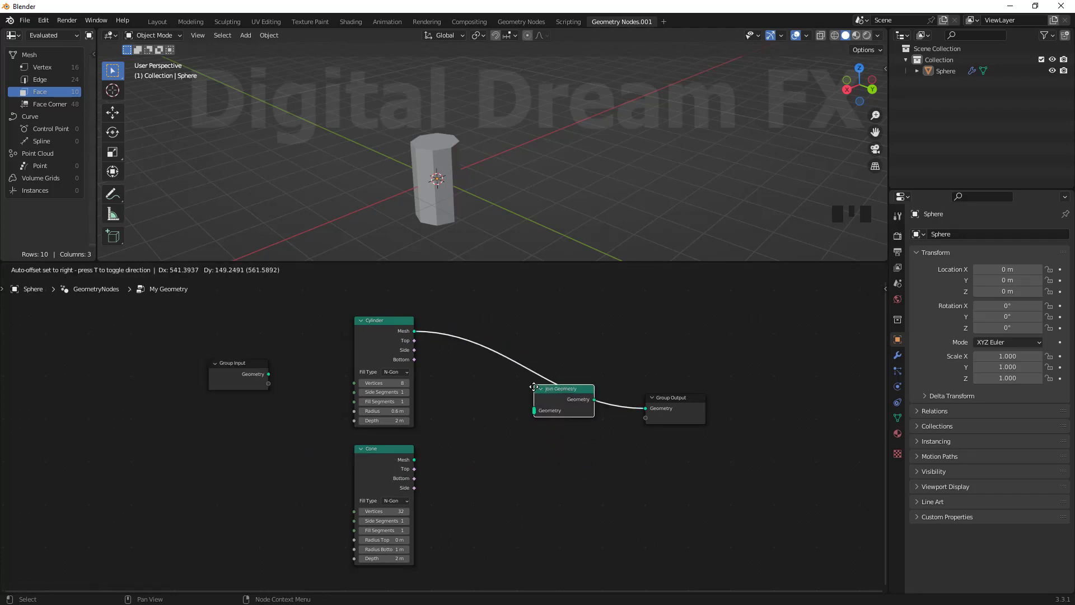
pyautogui.click(534, 387)
# Link the Cone's Mesh output to the Join Geometry node's Geometry input alongside the Cylinder's link.
pyautogui.scroll(3, 527, 519)
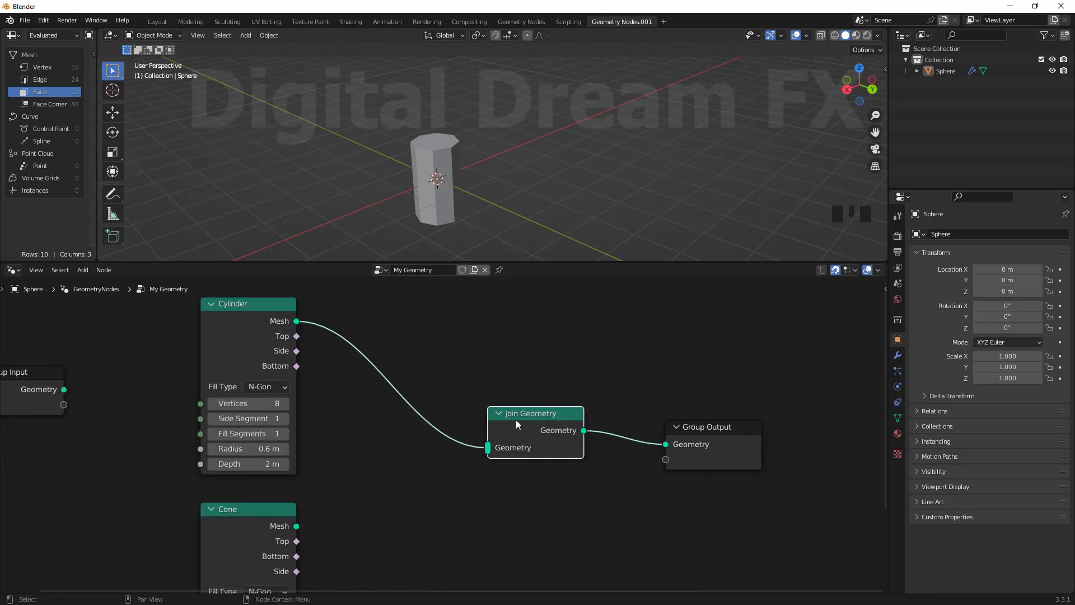
pyautogui.moveTo(440, 513); pyautogui.dragTo(434, 435, button='middle')
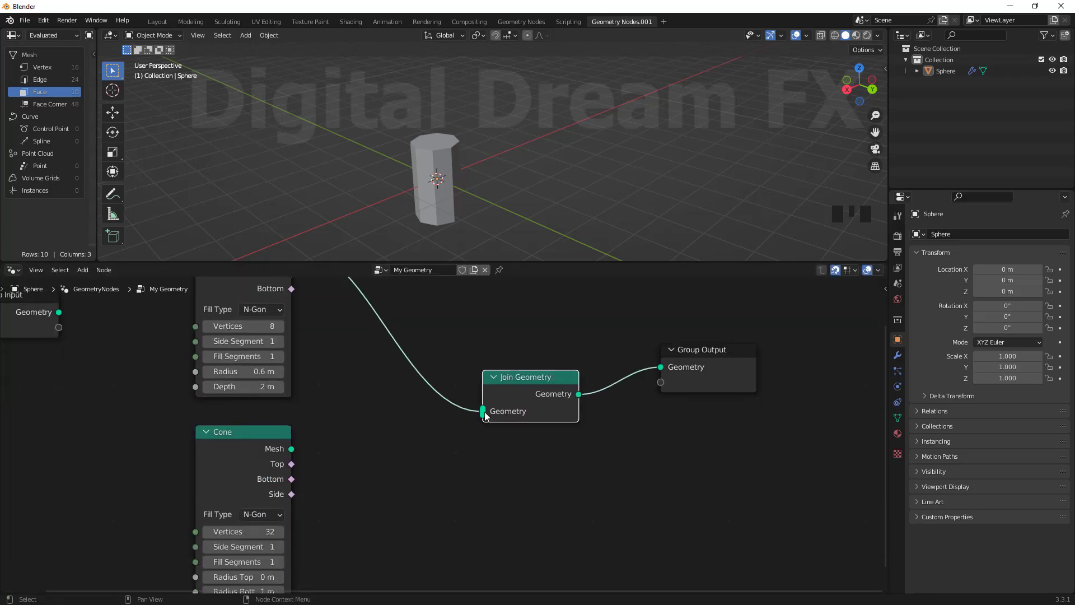
pyautogui.moveTo(484, 468); pyautogui.dragTo(410, 447, button='middle')
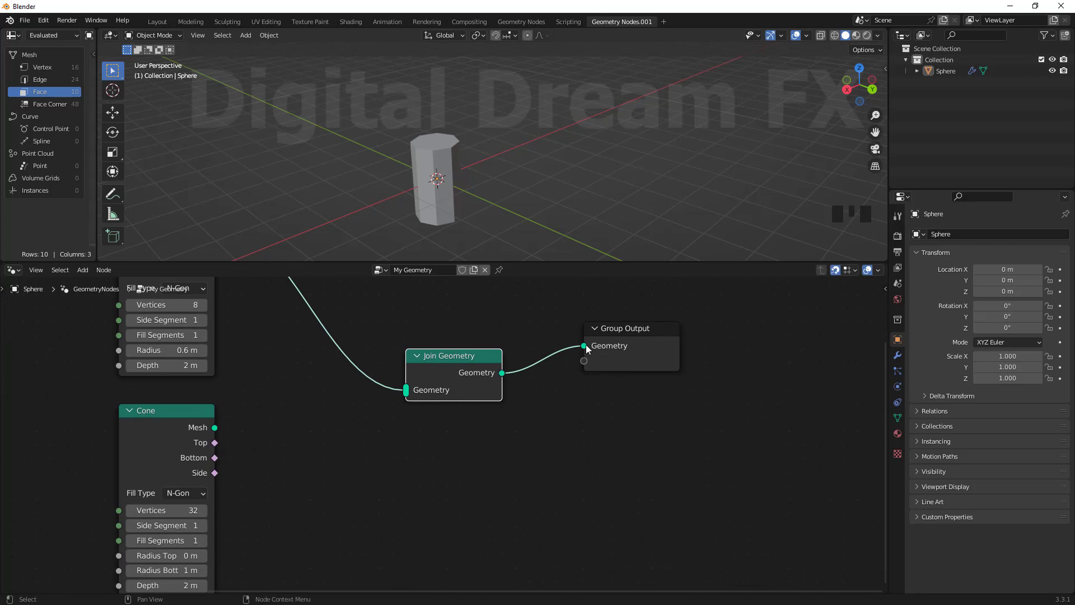
pyautogui.moveTo(420, 406); pyautogui.dragTo(498, 419, button='middle')
pyautogui.scroll(-1, 394, 465)
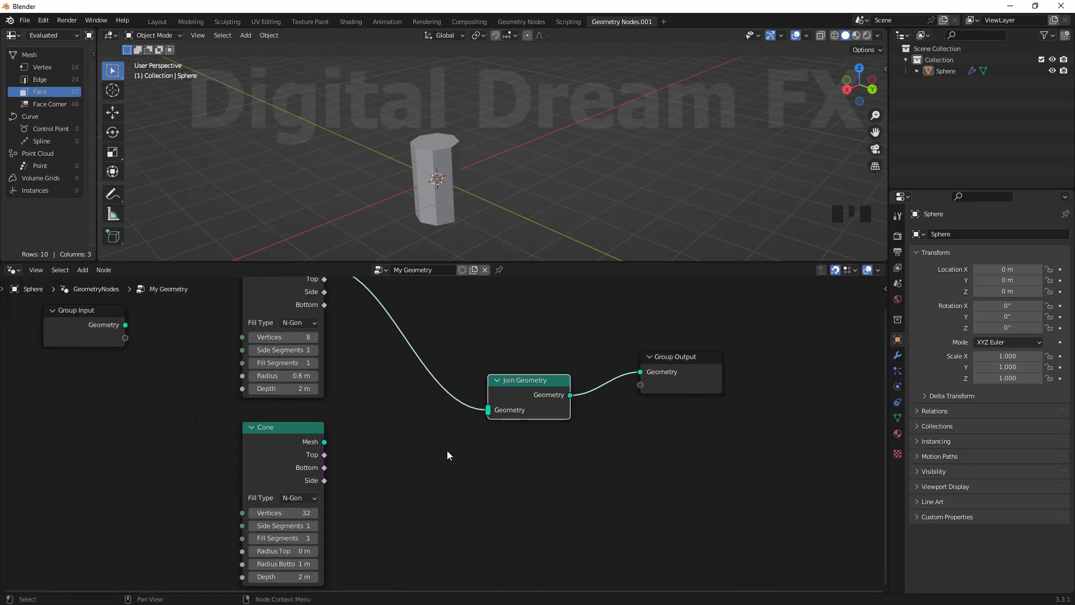
pyautogui.scroll(2, 298, 449)
pyautogui.moveTo(294, 445); pyautogui.dragTo(499, 413)
pyautogui.keyDown('shift'); pyautogui.moveTo(512, 217); pyautogui.dragTo(519, 216, button='middle'); pyautogui.keyUp('shift')
pyautogui.keyDown('shift'); pyautogui.moveTo(288, 418); pyautogui.dragTo(391, 419, button='middle'); pyautogui.keyUp('shift')
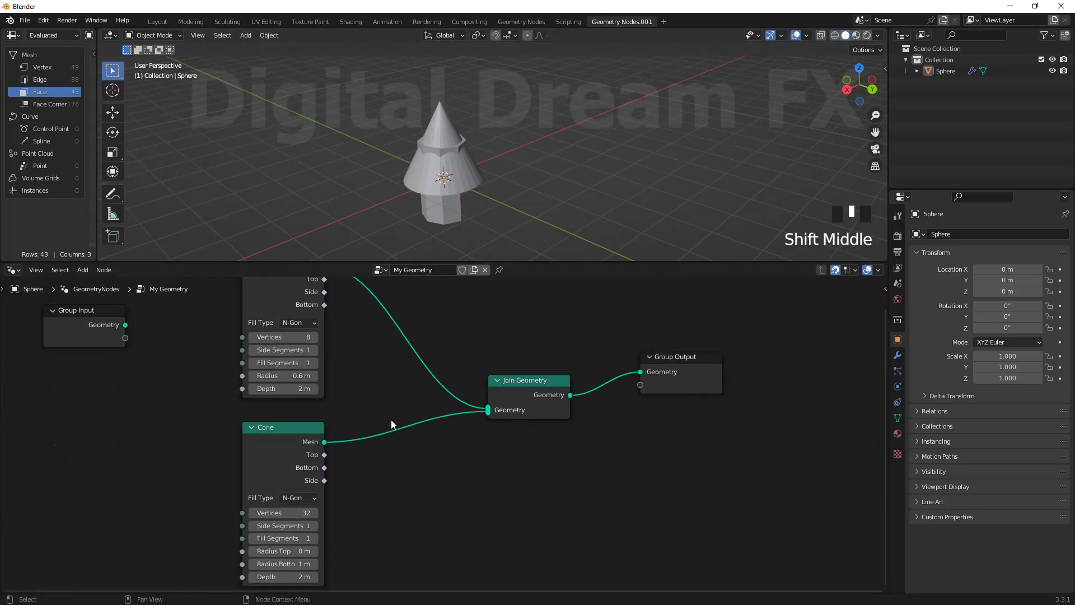
# Move the Cylinder and Cone nodes farther from Join Geometry and align the Cone vertically under the Cylinder.
pyautogui.scroll(-2, 392, 419)
pyautogui.moveTo(397, 418); pyautogui.dragTo(367, 445)
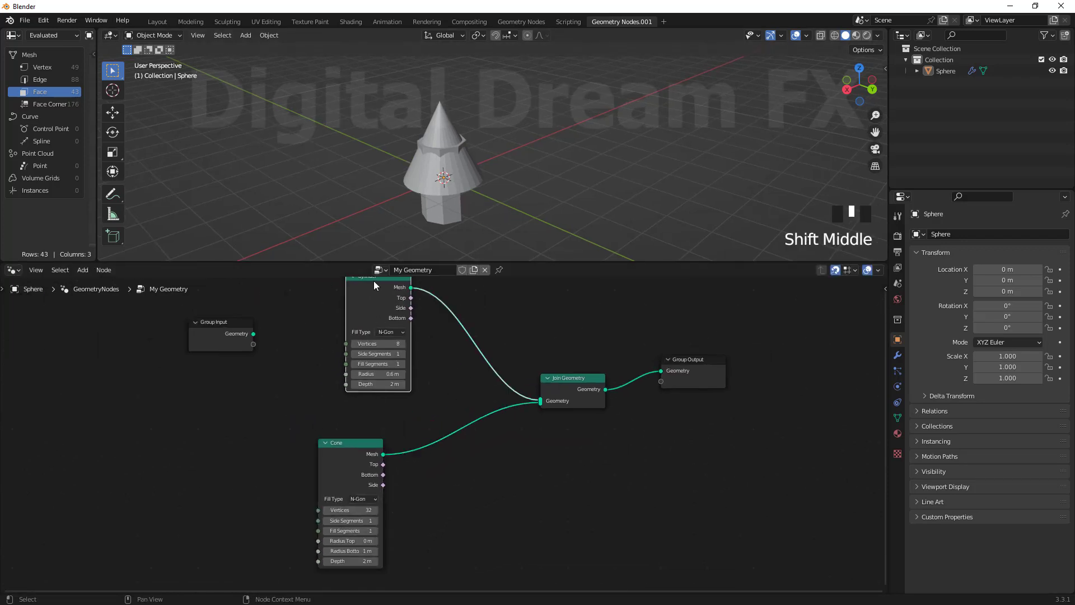
pyautogui.moveTo(377, 281); pyautogui.dragTo(331, 299)
pyautogui.scroll(2, 437, 215)
pyautogui.keyDown('shift'); pyautogui.moveTo(444, 190); pyautogui.dragTo(458, 197, button='middle'); pyautogui.keyUp('shift')
pyautogui.keyDown('shift'); pyautogui.moveTo(458, 197); pyautogui.dragTo(472, 205, button='middle'); pyautogui.keyUp('shift')
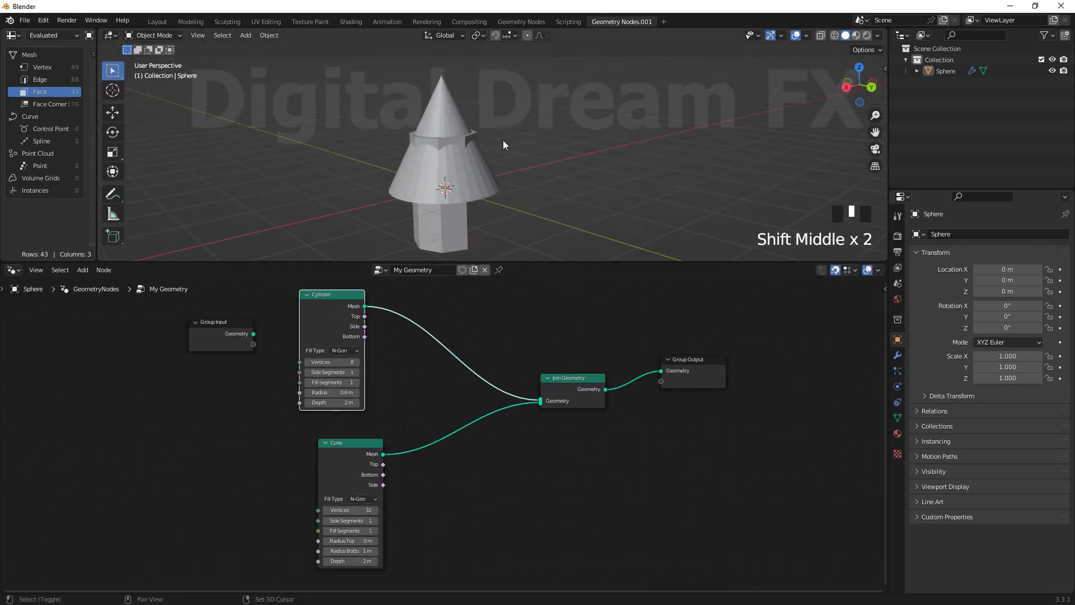
pyautogui.keyDown('shift'); pyautogui.moveTo(507, 140); pyautogui.dragTo(513, 148, button='middle'); pyautogui.keyUp('shift')
pyautogui.moveTo(360, 445); pyautogui.dragTo(341, 445)
pyautogui.scroll(2, 552, 391)
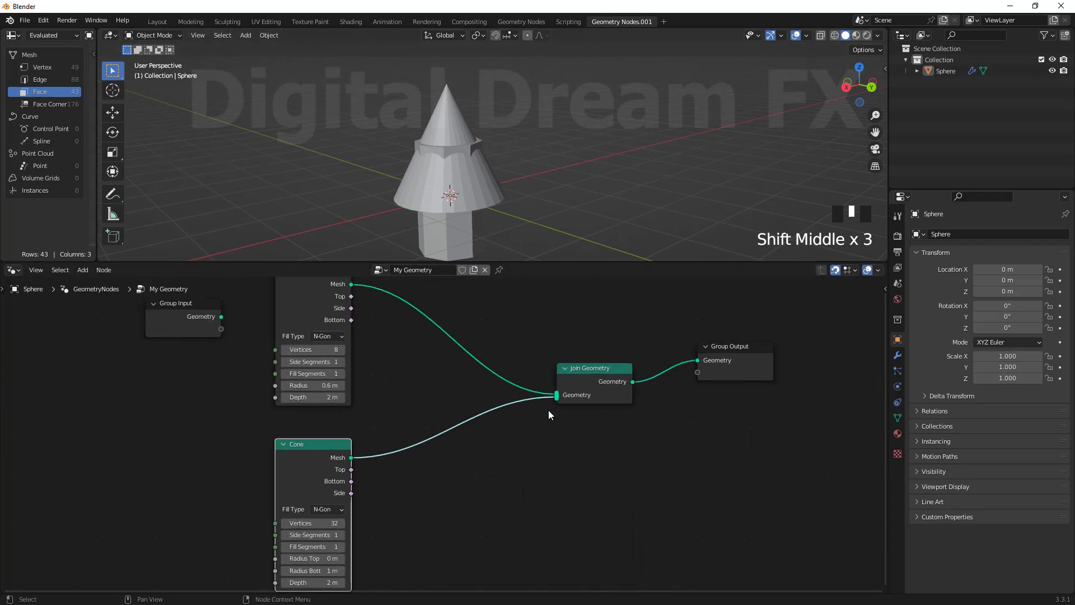
# Enlarge the 3D viewport area and select the joined cylinder-and-cone object.
pyautogui.moveTo(511, 261); pyautogui.dragTo(510, 356)
pyautogui.moveTo(511, 246); pyautogui.dragTo(487, 224, button='middle')
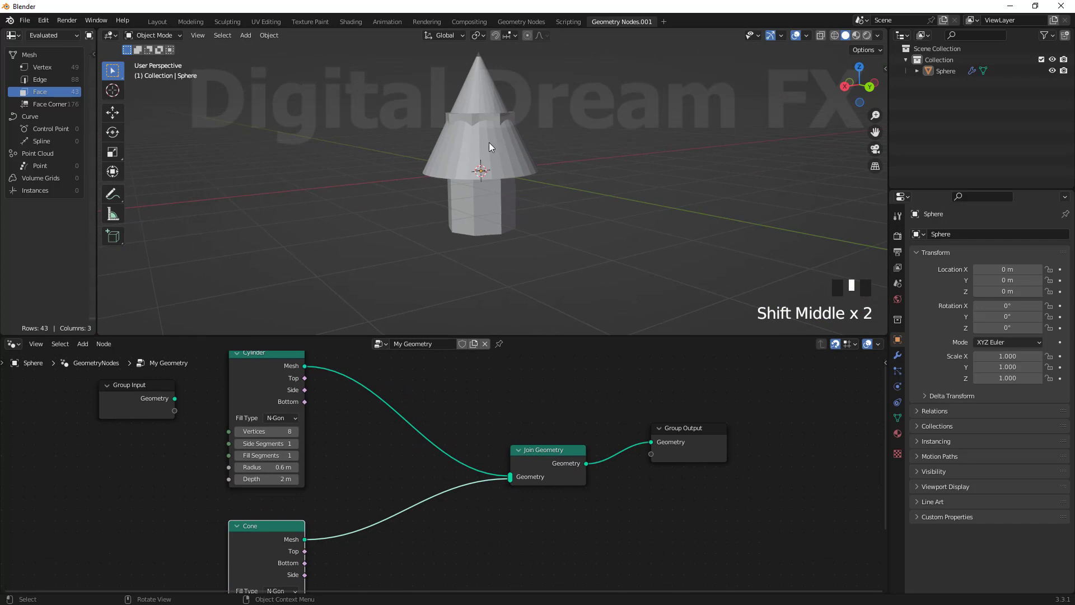
pyautogui.click(485, 84)
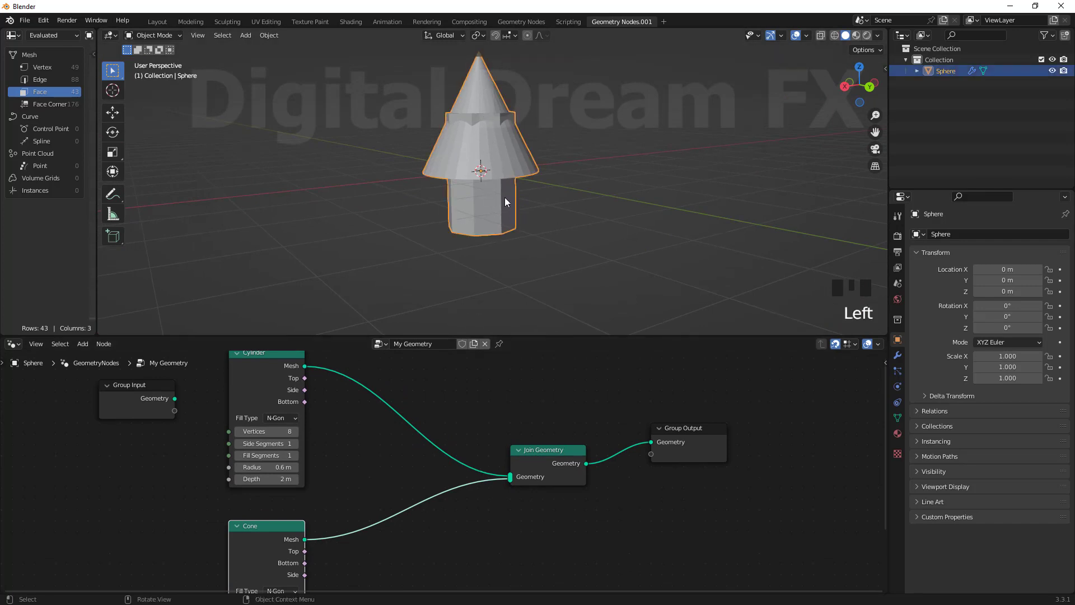
pyautogui.scroll(-3, 526, 230)
pyautogui.keyDown('shift'); pyautogui.moveTo(525, 229); pyautogui.dragTo(528, 238, button='middle'); pyautogui.keyUp('shift')
pyautogui.keyDown('shift'); pyautogui.moveTo(527, 238); pyautogui.dragTo(497, 281, button='middle'); pyautogui.keyUp('shift')
# Move Group Input down to a height between the two primitives and shift the Cylinder node slightly up.
pyautogui.moveTo(149, 392); pyautogui.dragTo(159, 435)
pyautogui.keyDown('shift'); pyautogui.moveTo(481, 266); pyautogui.dragTo(554, 209, button='middle'); pyautogui.keyUp('shift')
pyautogui.scroll(3, 519, 256)
pyautogui.scroll(1, 562, 246)
pyautogui.keyDown('shift'); pyautogui.moveTo(555, 211); pyautogui.dragTo(548, 252, button='middle'); pyautogui.keyUp('shift')
pyautogui.scroll(-2, 560, 230)
pyautogui.scroll(-3, 463, 415)
pyautogui.moveTo(457, 429); pyautogui.dragTo(453, 370, button='middle')
pyautogui.moveTo(444, 519); pyautogui.dragTo(445, 524, button='middle')
pyautogui.moveTo(403, 437); pyautogui.dragTo(405, 503, button='middle')
pyautogui.moveTo(311, 388); pyautogui.dragTo(311, 379)
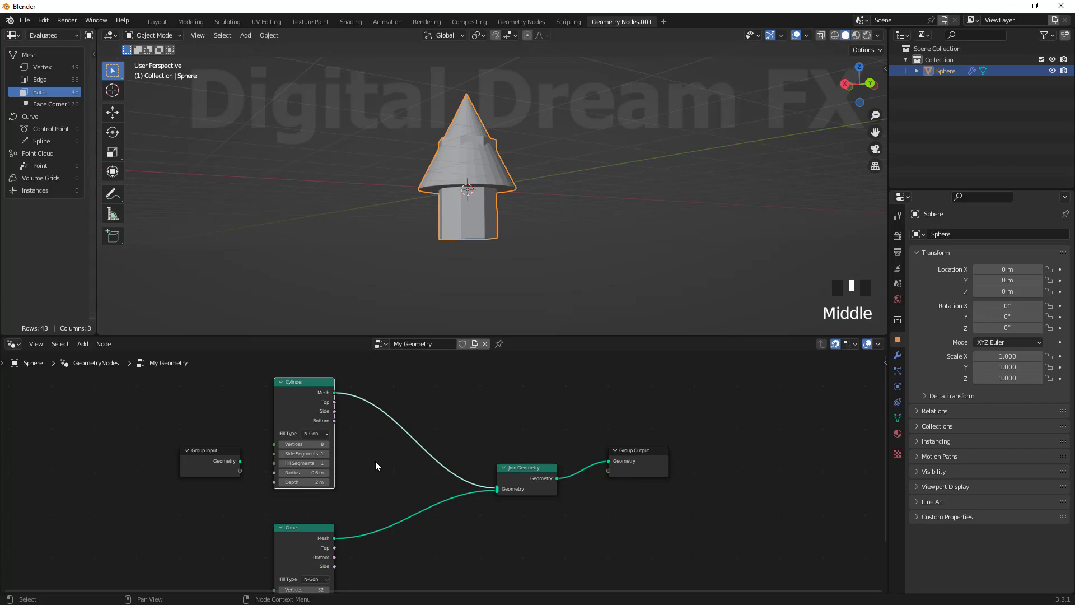
# Add a Transform node and insert it on the link between the Cone and Join Geometry.
pyautogui.moveTo(396, 534); pyautogui.dragTo(391, 488, button='middle')
pyautogui.hotkey('shift', 'a')
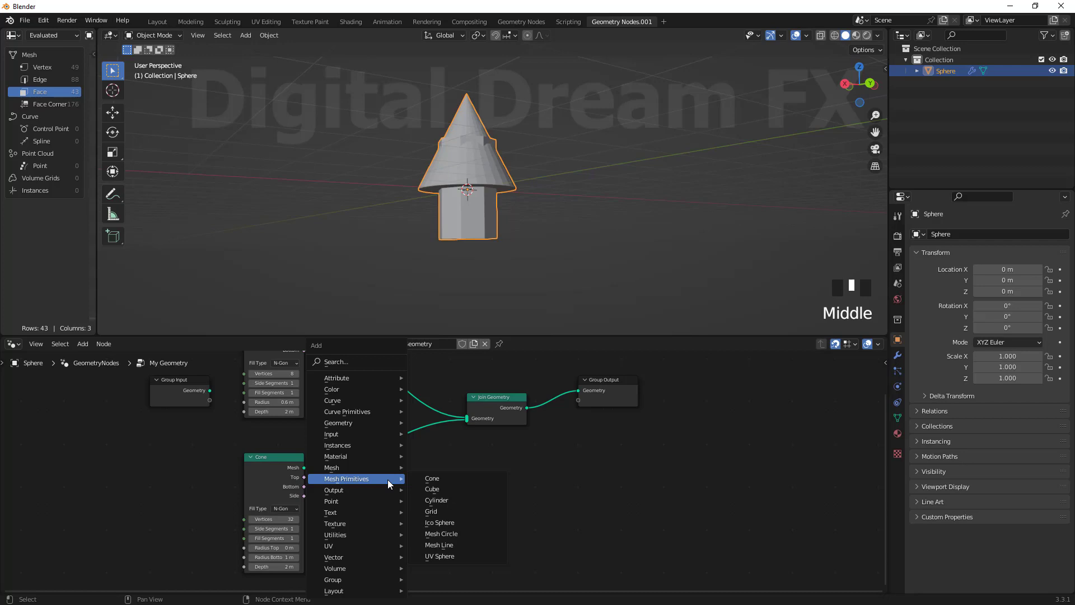
pyautogui.moveTo(369, 423)
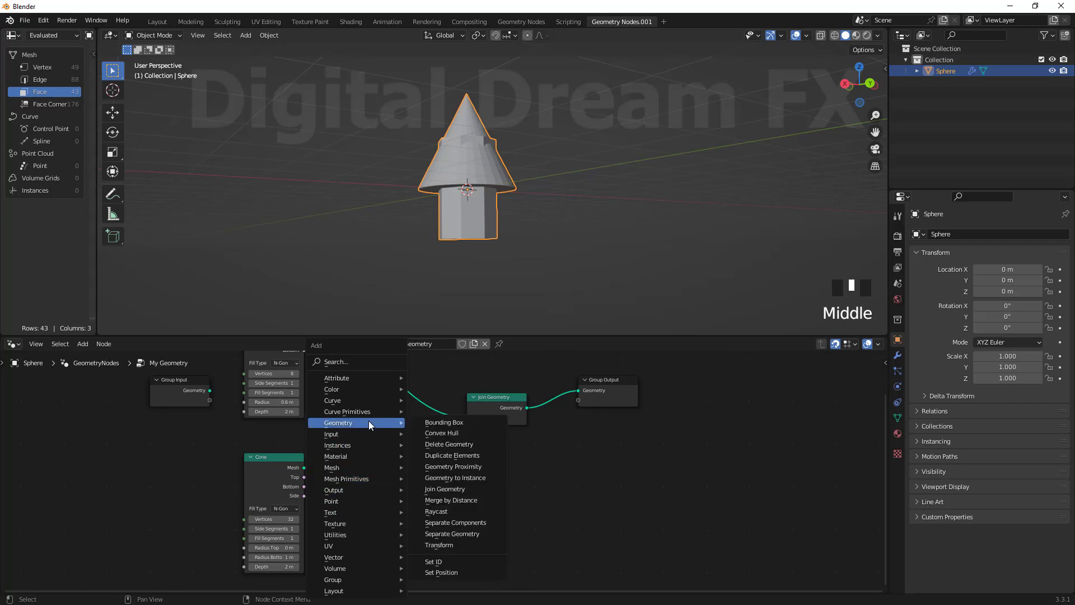
pyautogui.click(439, 545)
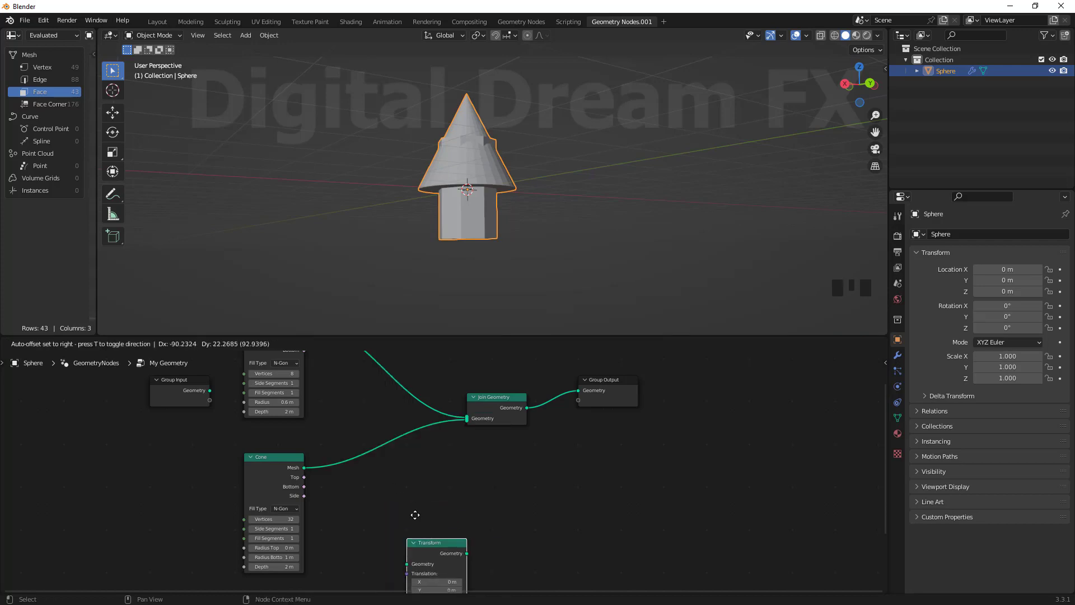
pyautogui.click(361, 408)
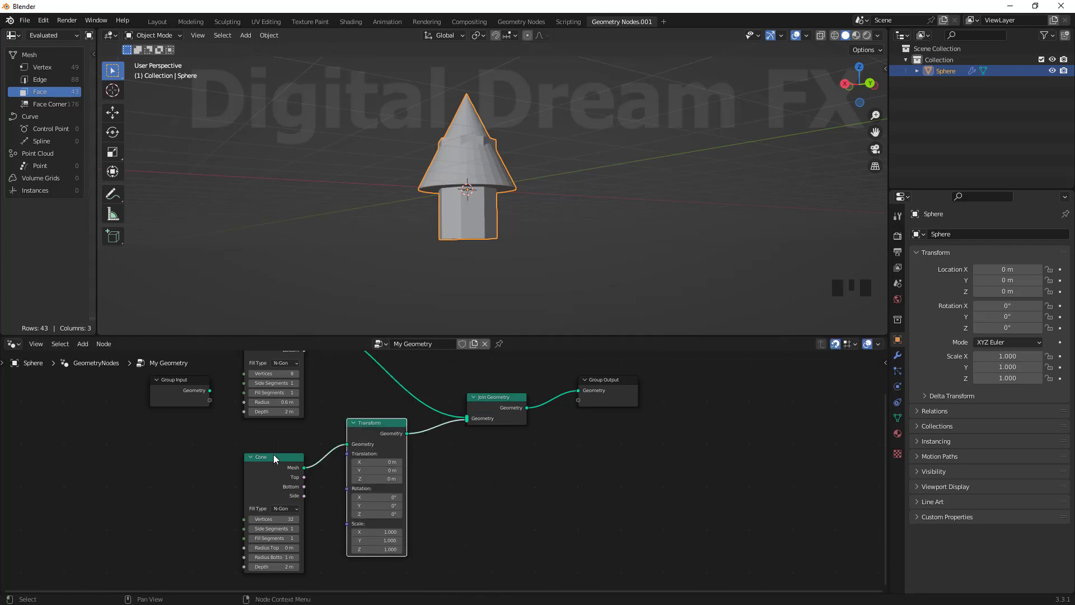
# Set the Cone's Transform Z translation to 1 m, raising the cone on top of the cylinder.
pyautogui.scroll(2, 488, 509)
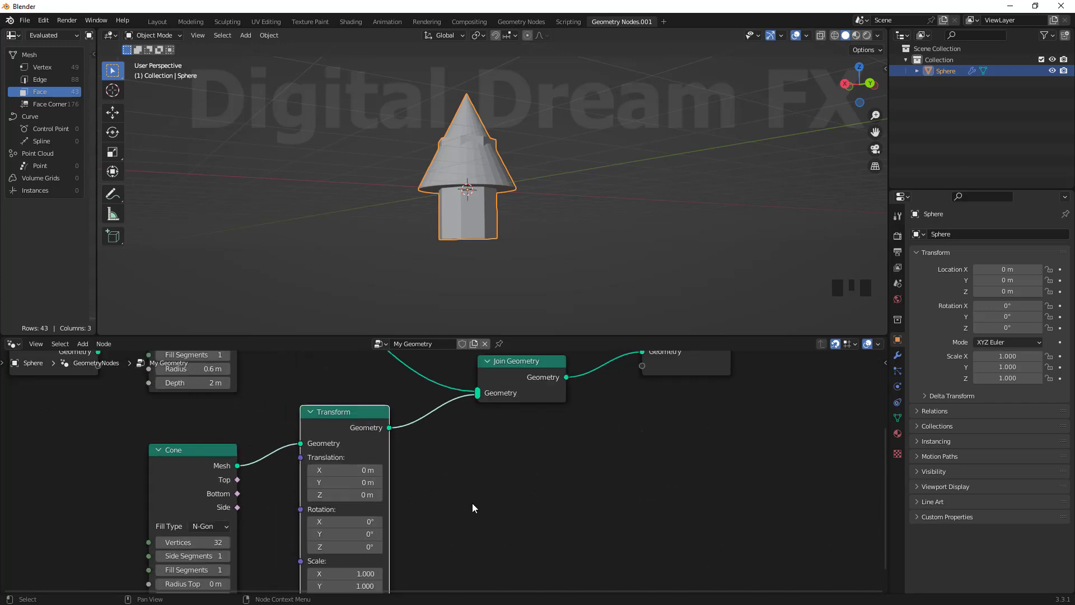
pyautogui.moveTo(425, 493)
pyautogui.mouseDown()
pyautogui.moveTo(470, 493)
pyautogui.moveTo(439, 492)
pyautogui.mouseUp()
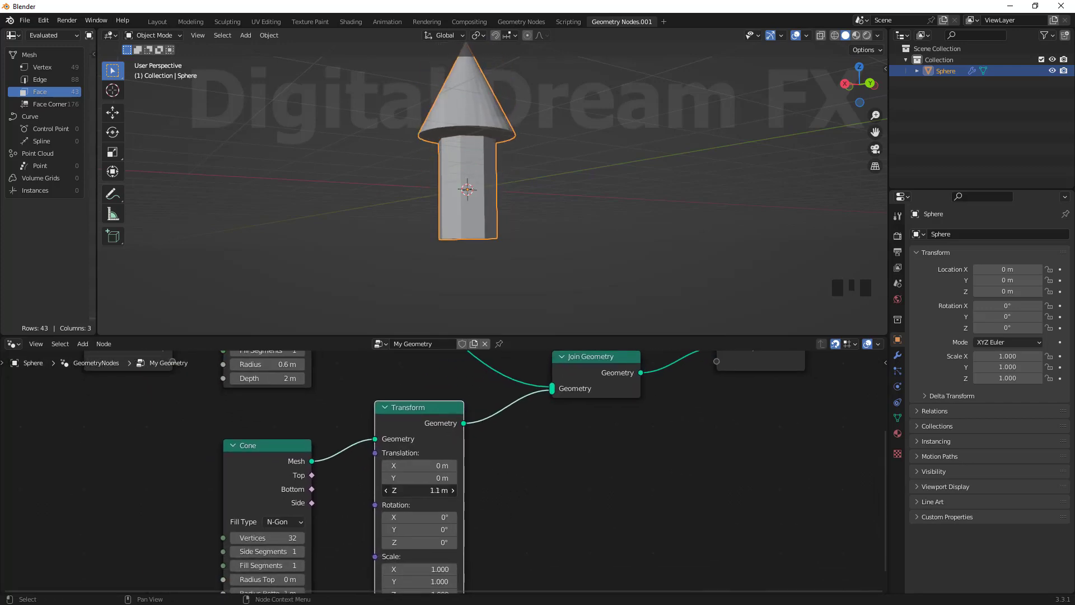
pyautogui.write('1')
pyautogui.click(452, 388)
pyautogui.scroll(-5, 594, 173)
pyautogui.moveTo(594, 173); pyautogui.dragTo(562, 206, button='middle')
pyautogui.scroll(-3, 531, 241)
# Enlarge the node editor area by reducing the 3D viewport's height.
pyautogui.moveTo(430, 418); pyautogui.dragTo(429, 469)
pyautogui.scroll(-4, 571, 460)
pyautogui.moveTo(575, 458); pyautogui.dragTo(555, 556, button='middle')
pyautogui.moveTo(302, 405); pyautogui.dragTo(303, 421)
pyautogui.moveTo(469, 305); pyautogui.dragTo(476, 217)
pyautogui.moveTo(464, 372); pyautogui.dragTo(500, 327, button='middle')
pyautogui.scroll(6, 471, 302)
# Tidy the layout with Join Geometry between the branches and Group Output, and bring the Cone closer beneath the Cylinder.
pyautogui.moveTo(419, 457); pyautogui.dragTo(447, 373)
pyautogui.scroll(-2, 565, 299)
pyautogui.moveTo(567, 300); pyautogui.dragTo(567, 336, button='middle')
pyautogui.moveTo(611, 376); pyautogui.dragTo(645, 365)
pyautogui.moveTo(305, 281); pyautogui.dragTo(340, 270)
pyautogui.moveTo(348, 273); pyautogui.dragTo(297, 281, button='middle')
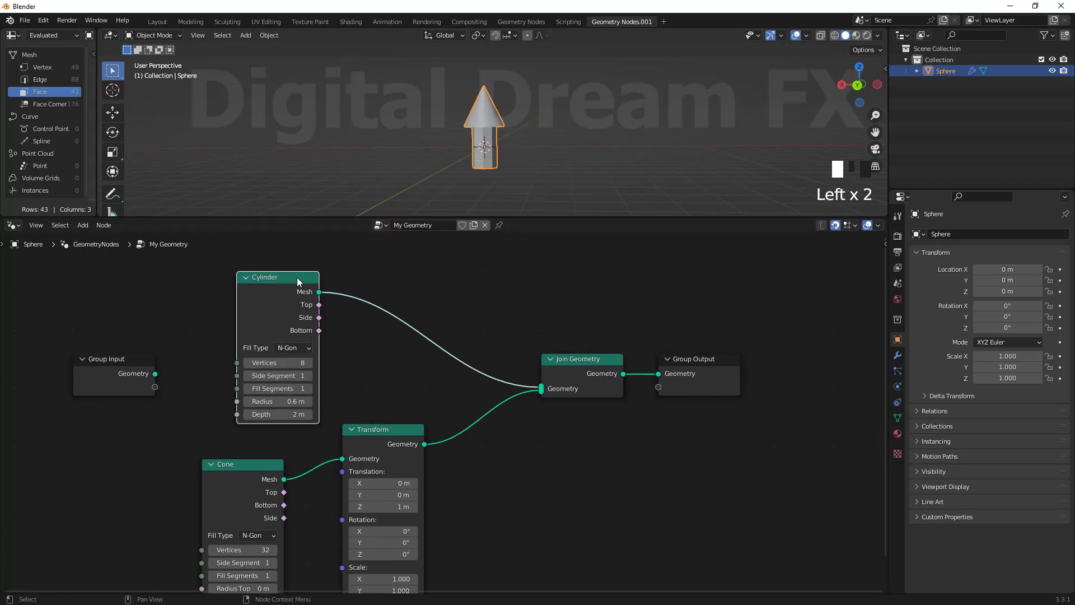
pyautogui.moveTo(566, 386); pyautogui.dragTo(531, 374)
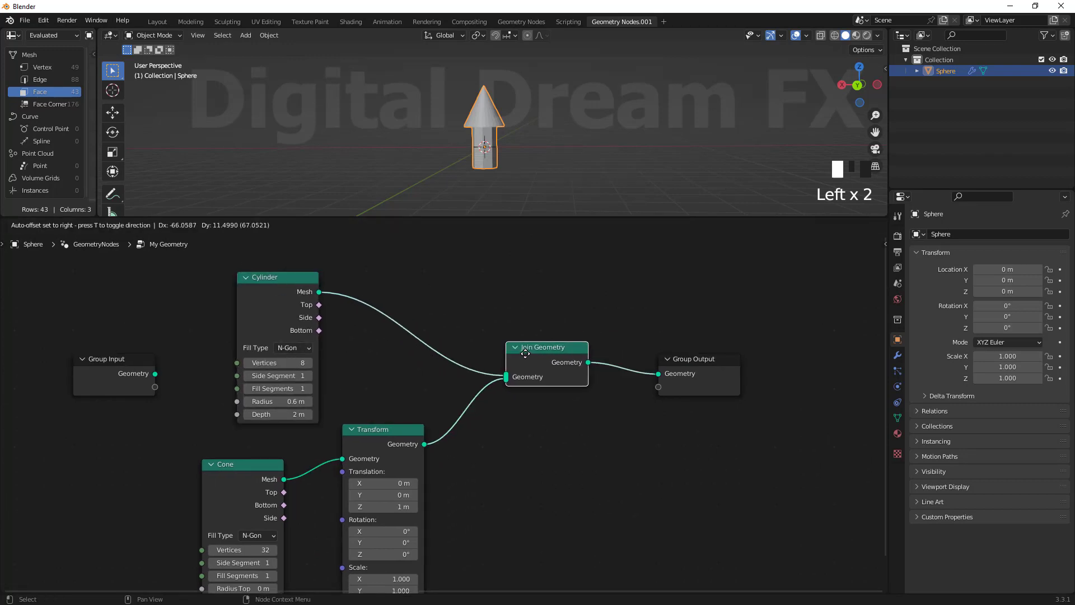
pyautogui.moveTo(465, 509); pyautogui.dragTo(481, 475, button='middle')
pyautogui.moveTo(247, 429); pyautogui.dragTo(247, 417)
pyautogui.keyDown('shift'); pyautogui.moveTo(557, 424); pyautogui.dragTo(529, 426, button='middle'); pyautogui.keyUp('shift')
pyautogui.moveTo(273, 257); pyautogui.dragTo(250, 257)
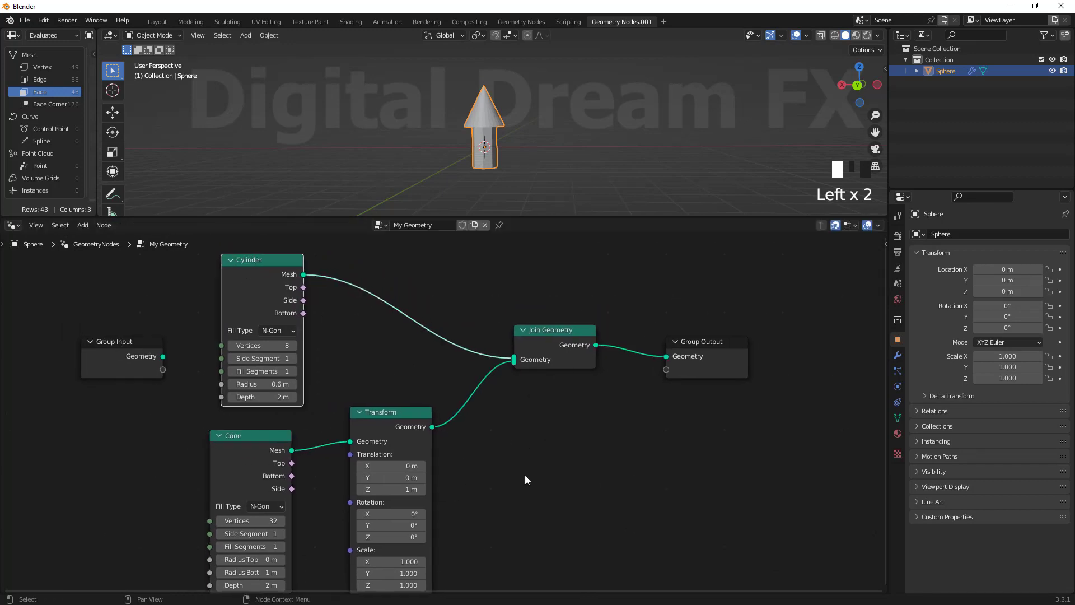
# Move the Cone and its Transform node down and left, away from the Cylinder.
pyautogui.scroll(-2, 525, 477)
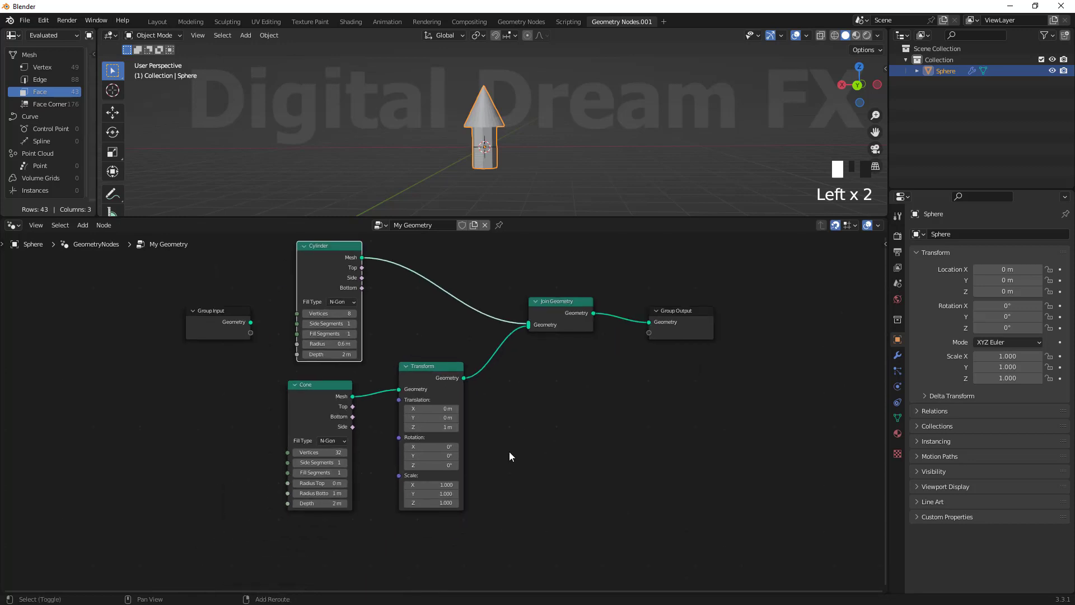
pyautogui.moveTo(311, 404); pyautogui.dragTo(227, 447)
pyautogui.moveTo(430, 382); pyautogui.dragTo(346, 438)
pyautogui.moveTo(449, 460); pyautogui.dragTo(420, 473, button='middle')
pyautogui.moveTo(447, 507); pyautogui.dragTo(468, 500, button='middle')
pyautogui.moveTo(457, 458); pyautogui.dragTo(461, 448, button='middle')
pyautogui.click(321, 271)
pyautogui.hotkey('shift', 'd')
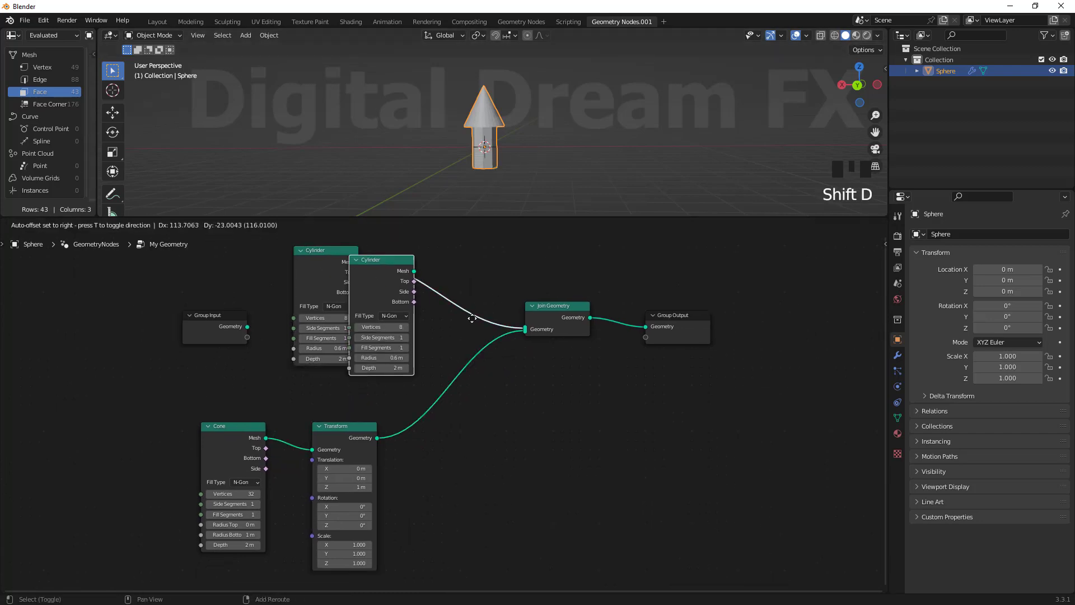
pyautogui.click(510, 432)
pyautogui.press('Delete')
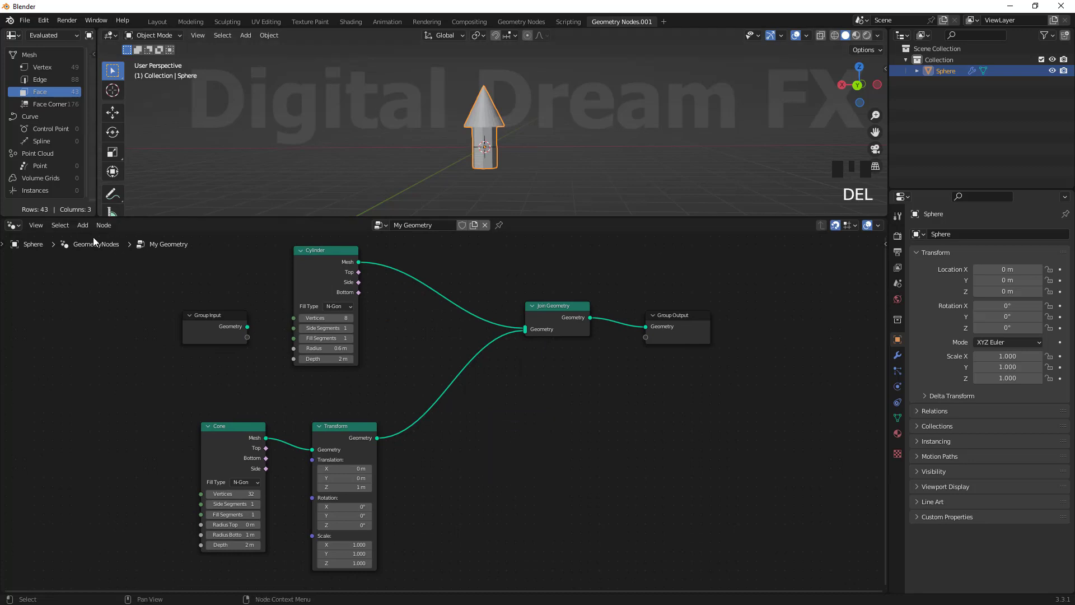
# Add a second Cylinder mesh primitive node and place it in the empty space to the right of the Cone's Transform.
pyautogui.click(82, 225)
pyautogui.moveTo(120, 357)
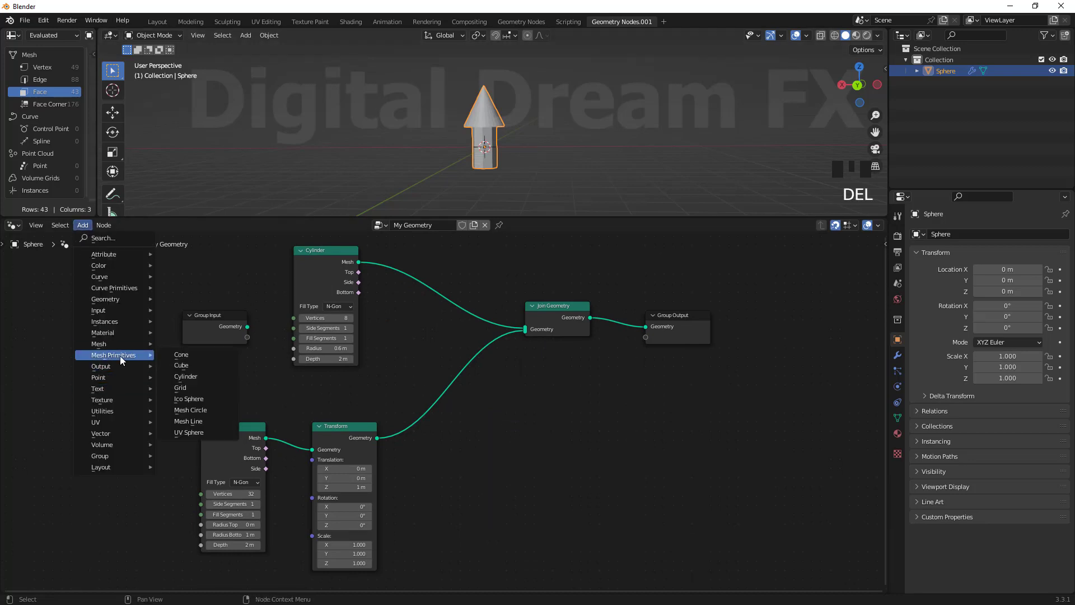
pyautogui.click(204, 375)
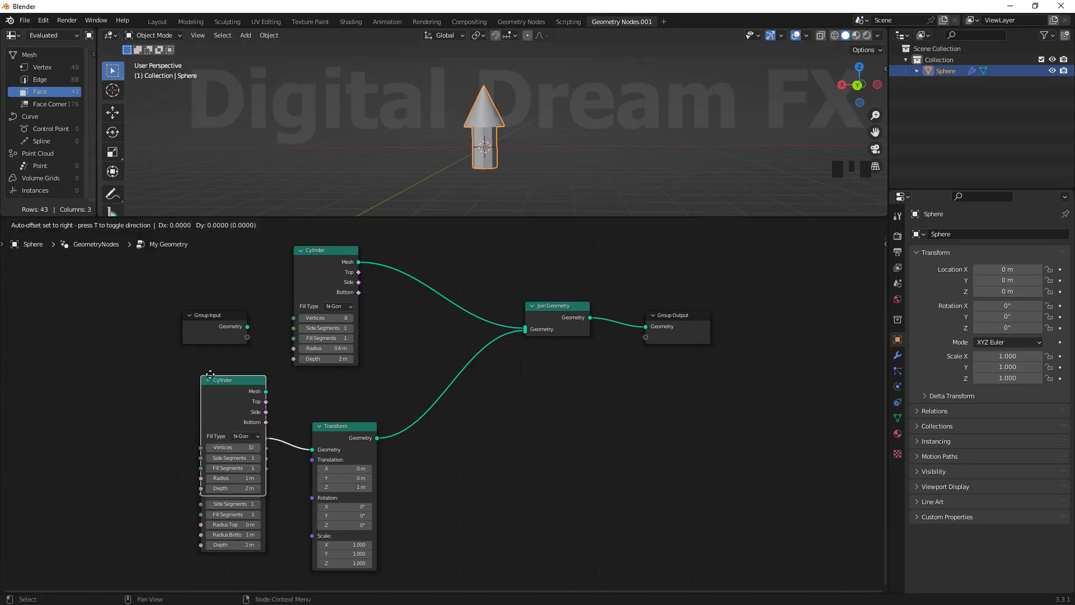
pyautogui.click(484, 446)
pyautogui.moveTo(483, 446); pyautogui.dragTo(428, 479, button='middle')
# Move Group Output and Join Geometry farther right to make room for more nodes.
pyautogui.moveTo(674, 395); pyautogui.dragTo(687, 372, button='middle')
pyautogui.moveTo(705, 374); pyautogui.dragTo(599, 273)
pyautogui.press('g')
pyautogui.click(728, 318)
pyautogui.moveTo(529, 321); pyautogui.dragTo(566, 312)
pyautogui.moveTo(559, 397); pyautogui.dragTo(550, 362, button='middle')
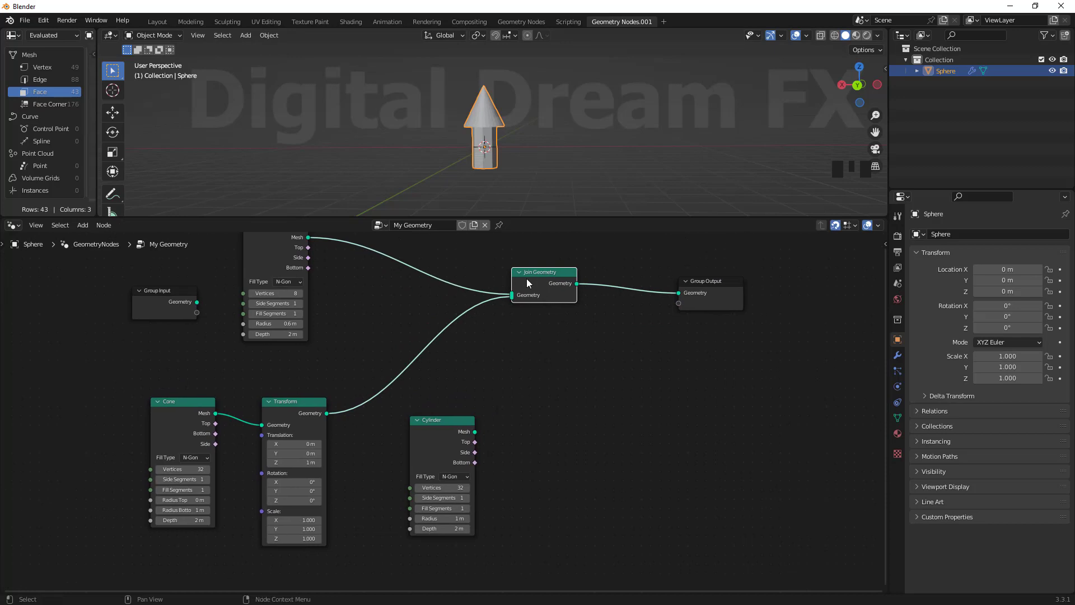
# Duplicate Join Geometry, link the copy's output to the original's Geometry input, and place the copy below the second Cylinder.
pyautogui.hotkey('shift', 'd')
pyautogui.click(523, 359)
pyautogui.moveTo(546, 422); pyautogui.dragTo(521, 432, button='middle')
pyautogui.moveTo(529, 361); pyautogui.dragTo(442, 377)
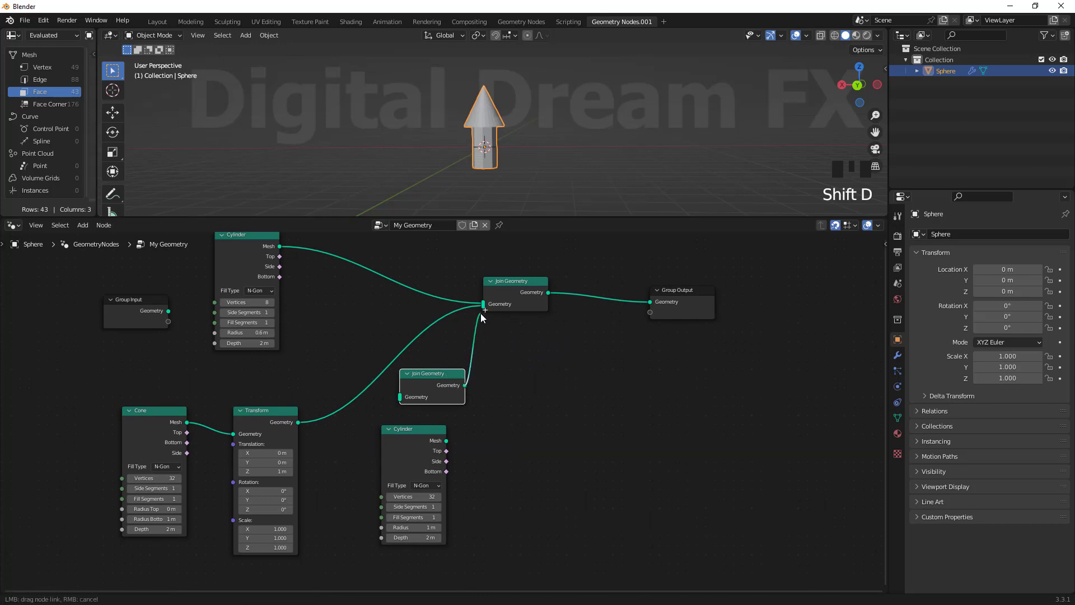
pyautogui.moveTo(495, 395); pyautogui.dragTo(550, 339, button='middle')
pyautogui.moveTo(483, 319); pyautogui.dragTo(576, 482)
pyautogui.moveTo(456, 307); pyautogui.dragTo(391, 374, button='middle')
# Link the second Cylinder's Mesh output to the main Join Geometry and move it up, with the Join Geometry copy beneath it.
pyautogui.moveTo(435, 451); pyautogui.dragTo(472, 316)
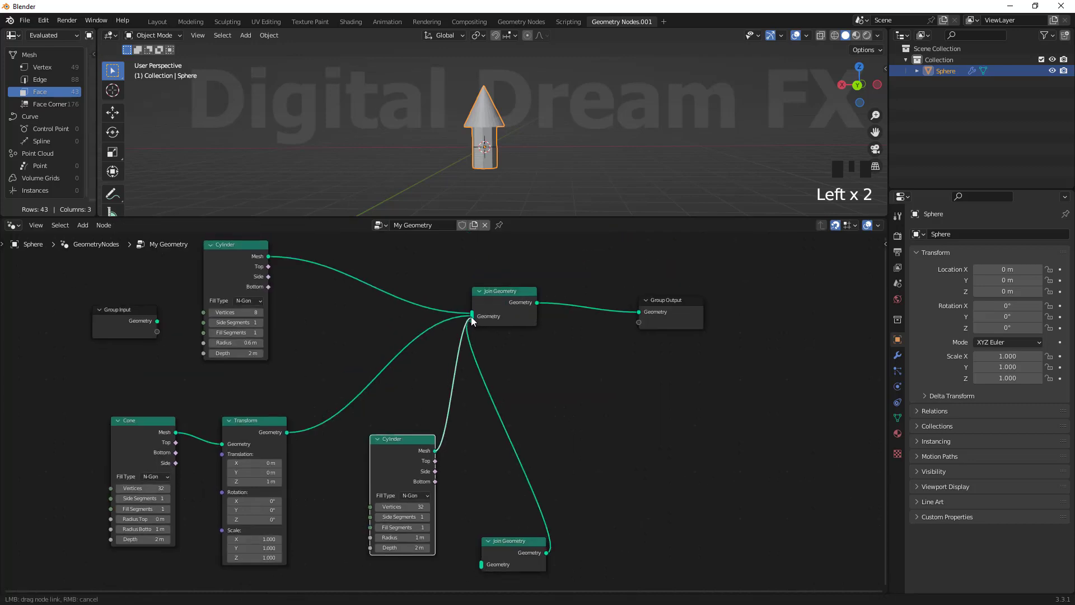
pyautogui.moveTo(530, 395); pyautogui.dragTo(574, 364, button='middle')
pyautogui.moveTo(552, 512); pyautogui.dragTo(504, 556)
pyautogui.scroll(-3, 572, 466)
pyautogui.moveTo(412, 413); pyautogui.dragTo(405, 379)
pyautogui.moveTo(474, 500); pyautogui.dragTo(441, 452)
pyautogui.scroll(5, 525, 480)
pyautogui.keyDown('shift'); pyautogui.moveTo(525, 480); pyautogui.dragTo(593, 467, button='middle'); pyautogui.keyUp('shift')
pyautogui.scroll(-3, 525, 451)
pyautogui.keyDown('shift'); pyautogui.moveTo(524, 451); pyautogui.dragTo(478, 491, button='middle'); pyautogui.keyUp('shift')
pyautogui.keyDown('shift'); pyautogui.moveTo(569, 409); pyautogui.dragTo(556, 437, button='middle'); pyautogui.keyUp('shift')
# Raise the Cone, its Transform, the second Cylinder and the Join Geometry copy slightly toward the first Cylinder.
pyautogui.click(458, 401)
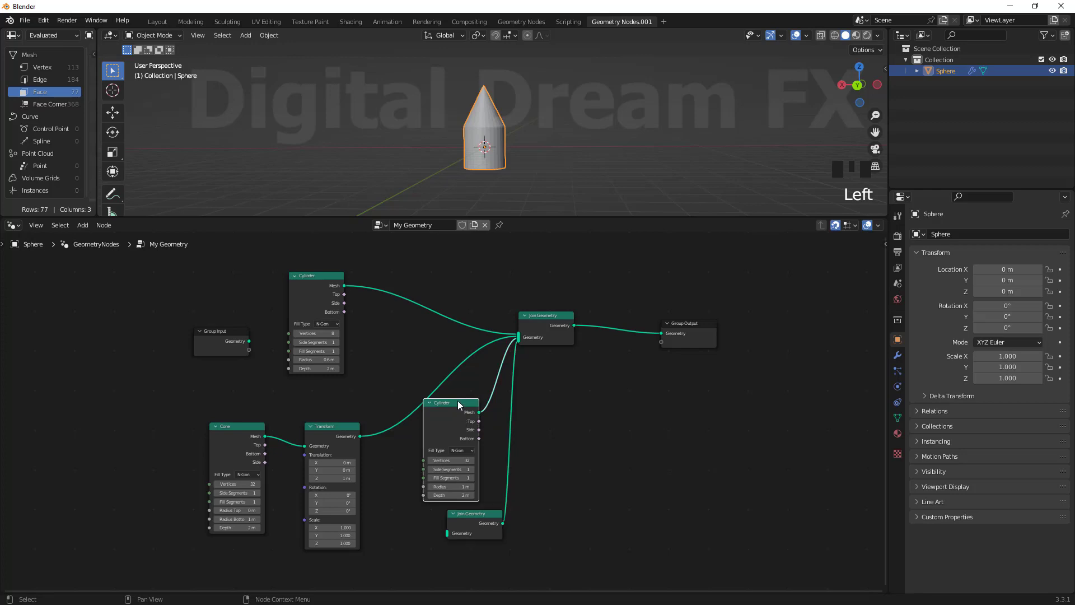
pyautogui.moveTo(320, 425); pyautogui.dragTo(320, 386)
pyautogui.moveTo(229, 427); pyautogui.dragTo(237, 395)
pyautogui.moveTo(448, 403); pyautogui.dragTo(439, 387)
pyautogui.moveTo(481, 503); pyautogui.dragTo(476, 485)
pyautogui.scroll(3, 543, 479)
pyautogui.moveTo(653, 510)
pyautogui.mouseDown(button='middle')
pyautogui.moveTo(605, 496)
pyautogui.moveTo(636, 502)
pyautogui.mouseUp(button='middle')
pyautogui.moveTo(636, 502); pyautogui.dragTo(597, 495)
pyautogui.scroll(-3, 616, 464)
pyautogui.keyDown('shift'); pyautogui.moveTo(627, 487); pyautogui.dragTo(594, 476, button='middle'); pyautogui.keyUp('shift')
# Reposition the second Cylinder lower, closer to the Cone's Transform, and shift the Join Geometry copy farther down.
pyautogui.scroll(4, 589, 479)
pyautogui.moveTo(532, 362); pyautogui.dragTo(372, 557)
pyautogui.moveTo(615, 512); pyautogui.dragTo(636, 375, button='middle')
pyautogui.moveTo(546, 397); pyautogui.dragTo(610, 472)
pyautogui.scroll(-2, 521, 424)
pyautogui.moveTo(521, 420); pyautogui.dragTo(514, 527, button='middle')
pyautogui.moveTo(406, 521); pyautogui.dragTo(474, 422)
pyautogui.scroll(6, 573, 429)
pyautogui.moveTo(620, 422); pyautogui.dragTo(505, 473, button='middle')
# Collapse the Cone's Transform node beside the Cone and move the second Cylinder left beneath it.
pyautogui.click(215, 371)
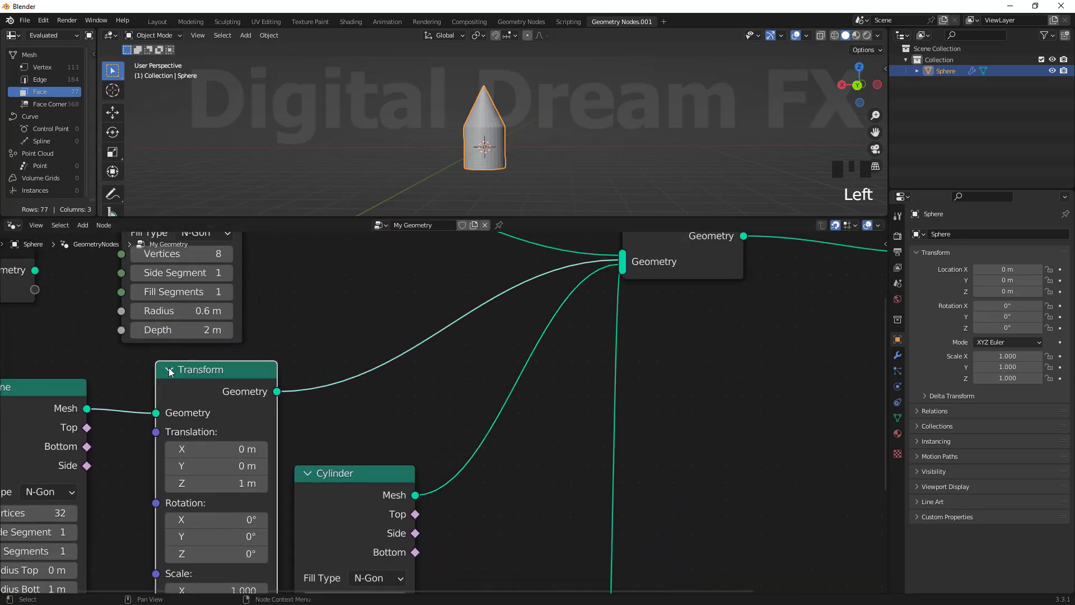
pyautogui.click(169, 370)
pyautogui.moveTo(200, 369); pyautogui.dragTo(168, 417)
pyautogui.scroll(-3, 465, 441)
pyautogui.moveTo(466, 441); pyautogui.dragTo(439, 406, button='middle')
pyautogui.moveTo(372, 430); pyautogui.dragTo(289, 417)
# Add a Transform node and insert it on the link between the second Cylinder and Join Geometry.
pyautogui.click(423, 426)
pyautogui.hotkey('shift', 'a')
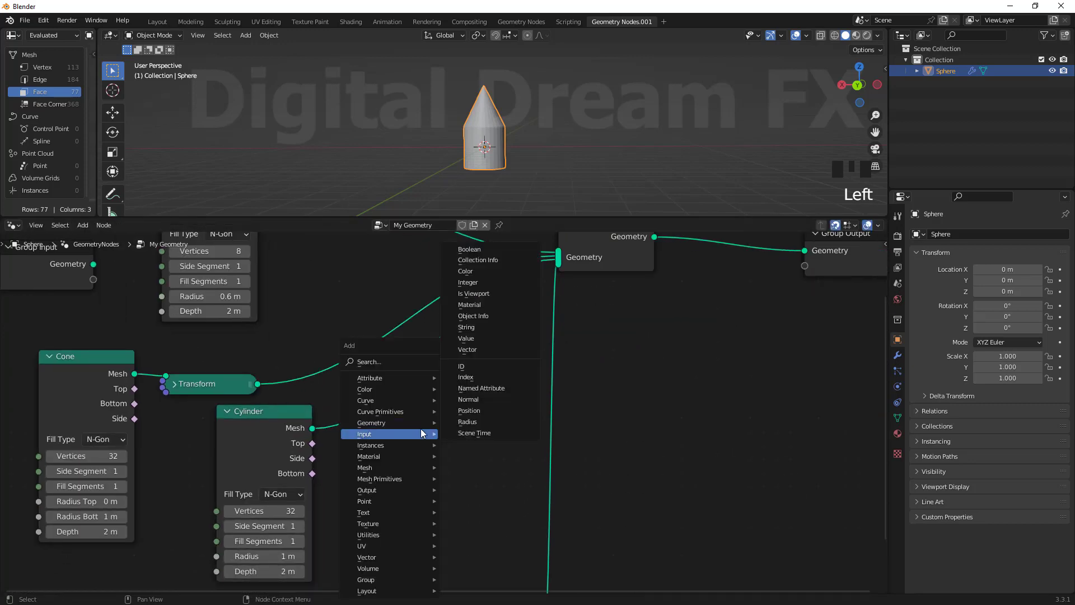
pyautogui.moveTo(406, 459)
pyautogui.moveTo(402, 421)
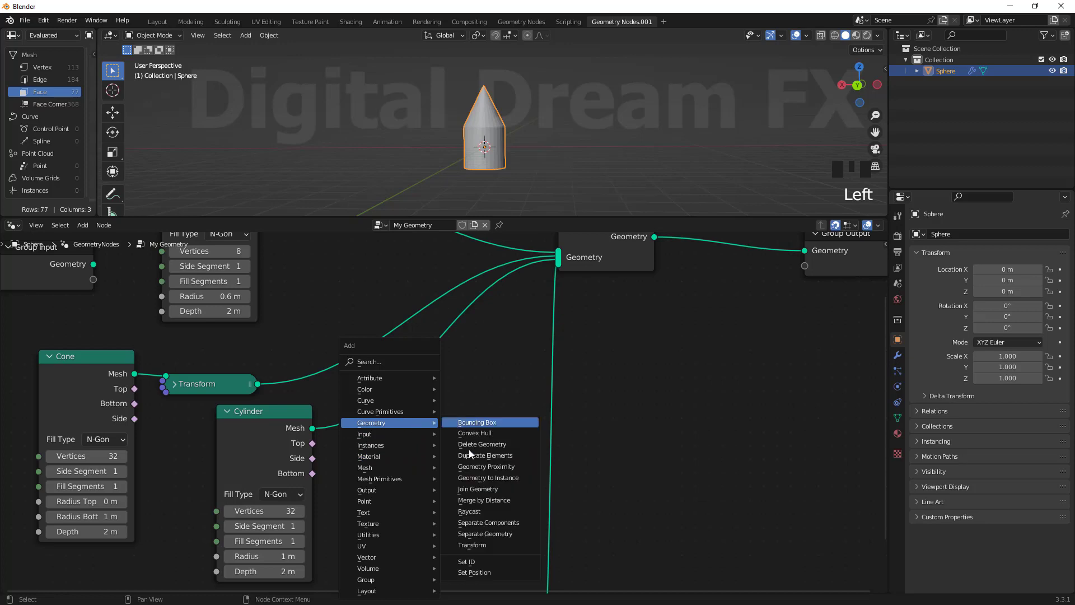
pyautogui.click(462, 543)
pyautogui.click(378, 365)
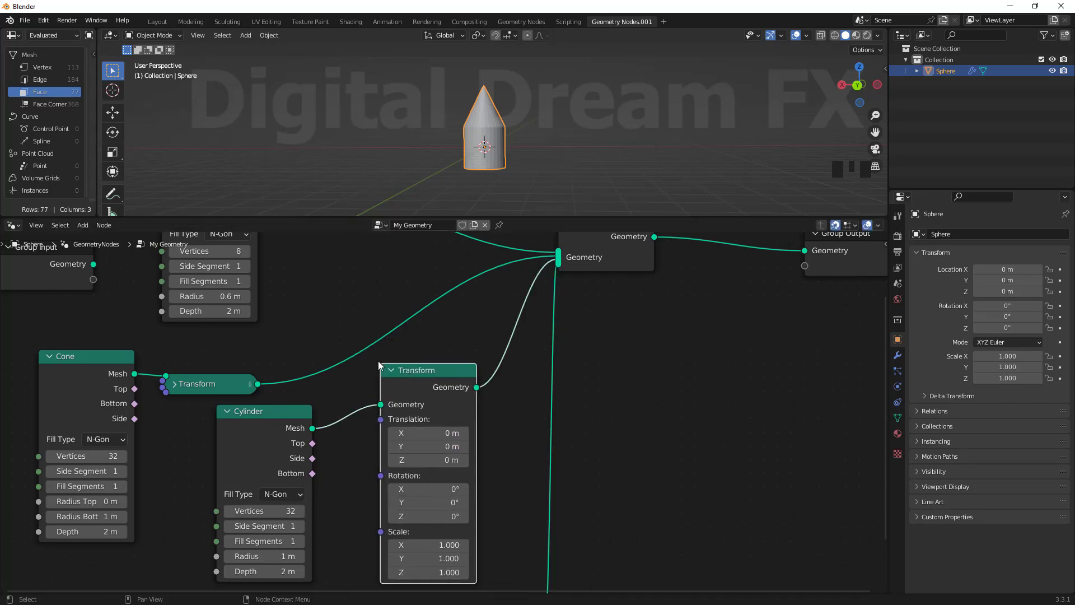
# Set the X and Y scale of the second Cylinder's Transform to 1.5.
pyautogui.moveTo(497, 463); pyautogui.dragTo(506, 486, button='middle')
pyautogui.moveTo(452, 496); pyautogui.dragTo(452, 527)
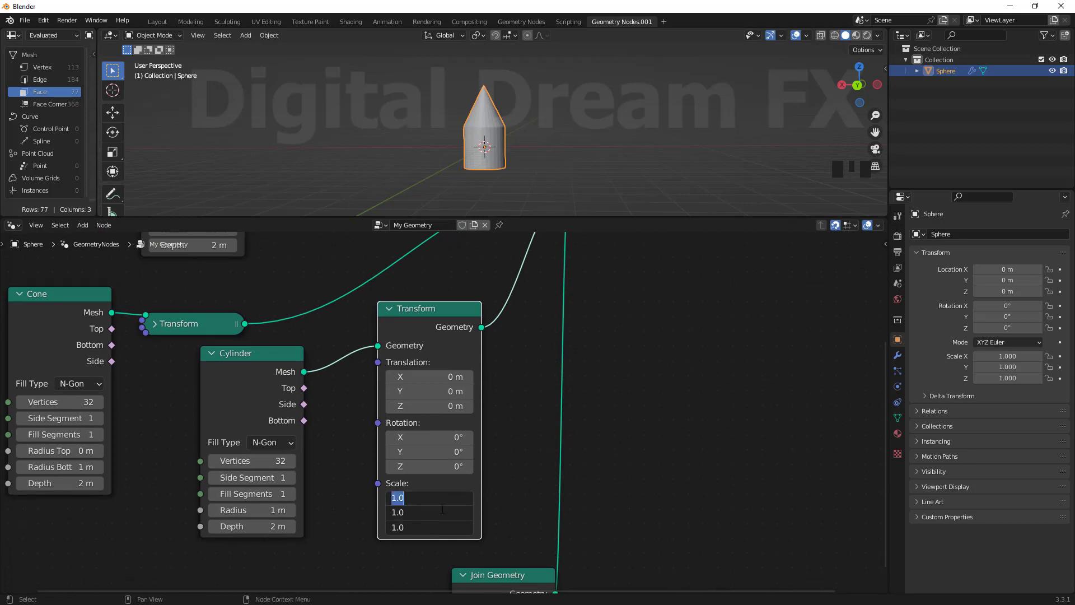
pyautogui.press('Return')
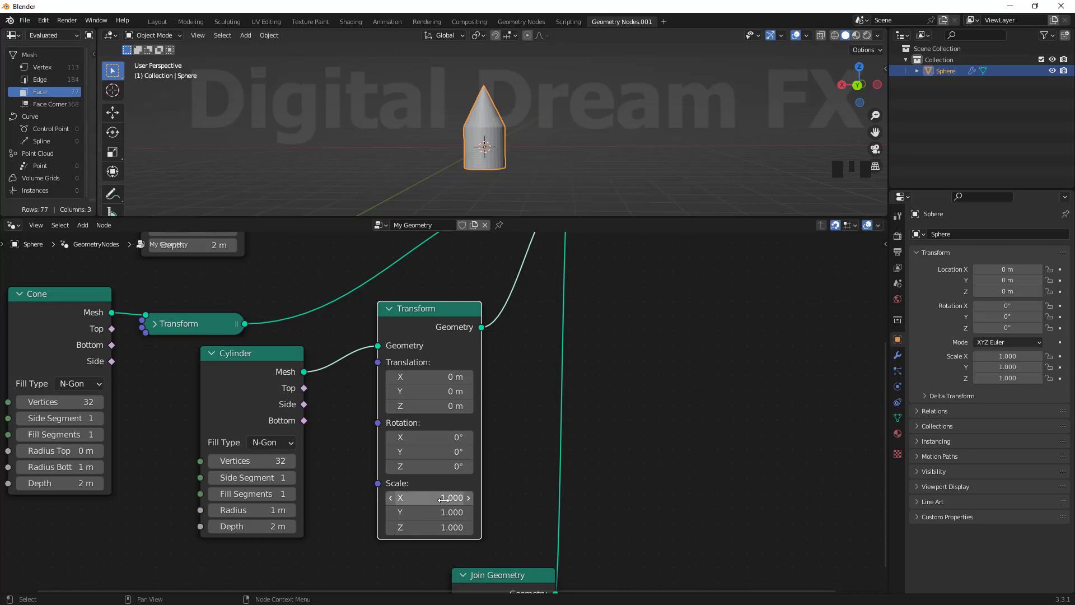
pyautogui.write('1.')
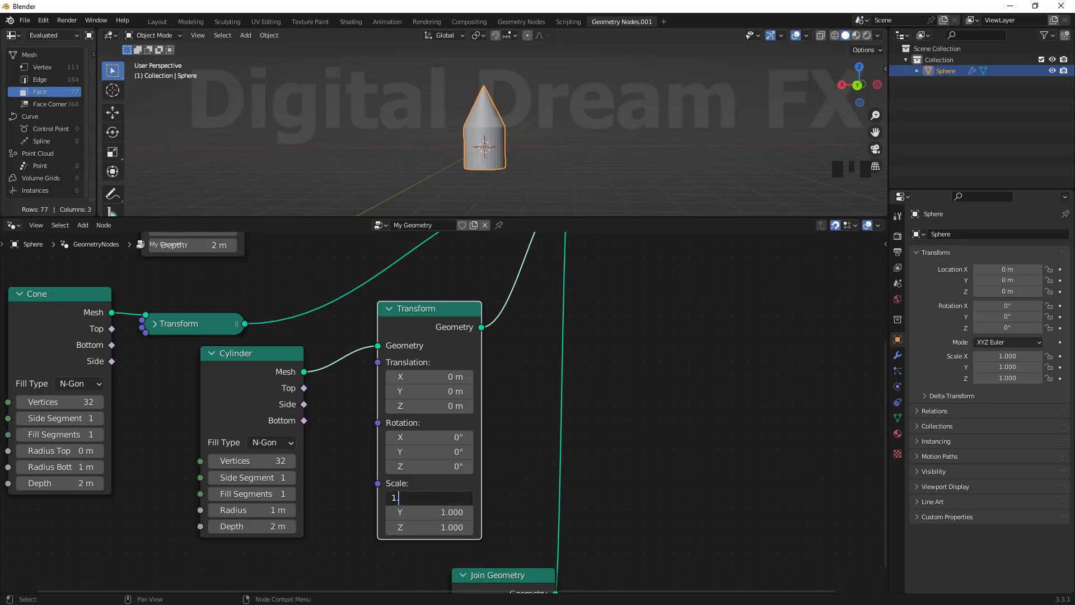
pyautogui.write('5')
pyautogui.press('Return')
pyautogui.click(429, 513)
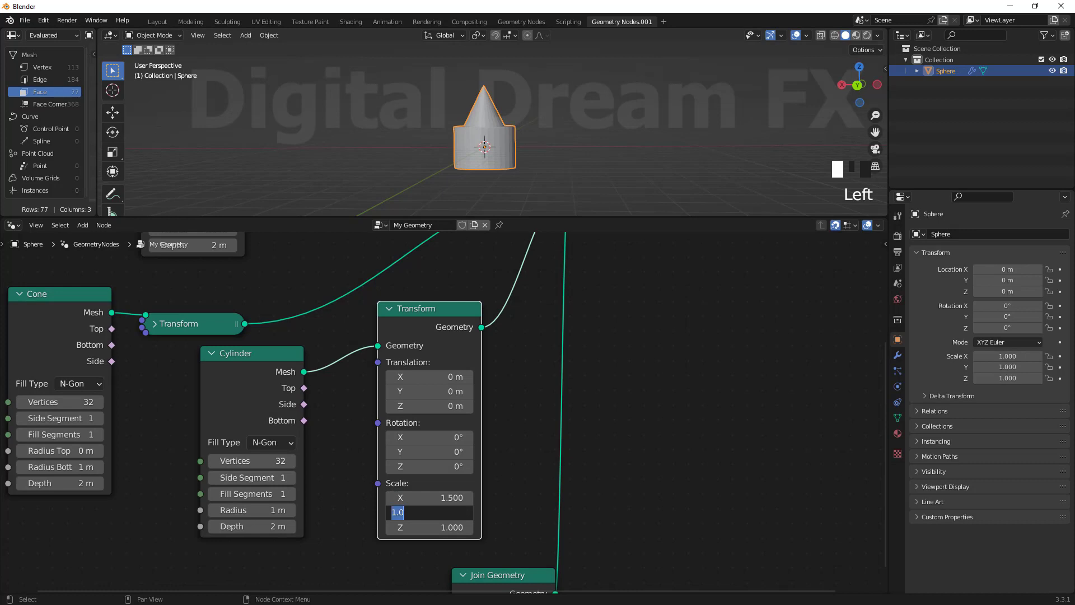
pyautogui.click(427, 504)
# Set the Z scale of the second Cylinder's Transform to 0.25 to flatten it into a disc.
pyautogui.moveTo(597, 125); pyautogui.dragTo(546, 161, button='middle')
pyautogui.scroll(3, 559, 154)
pyautogui.scroll(-1, 546, 162)
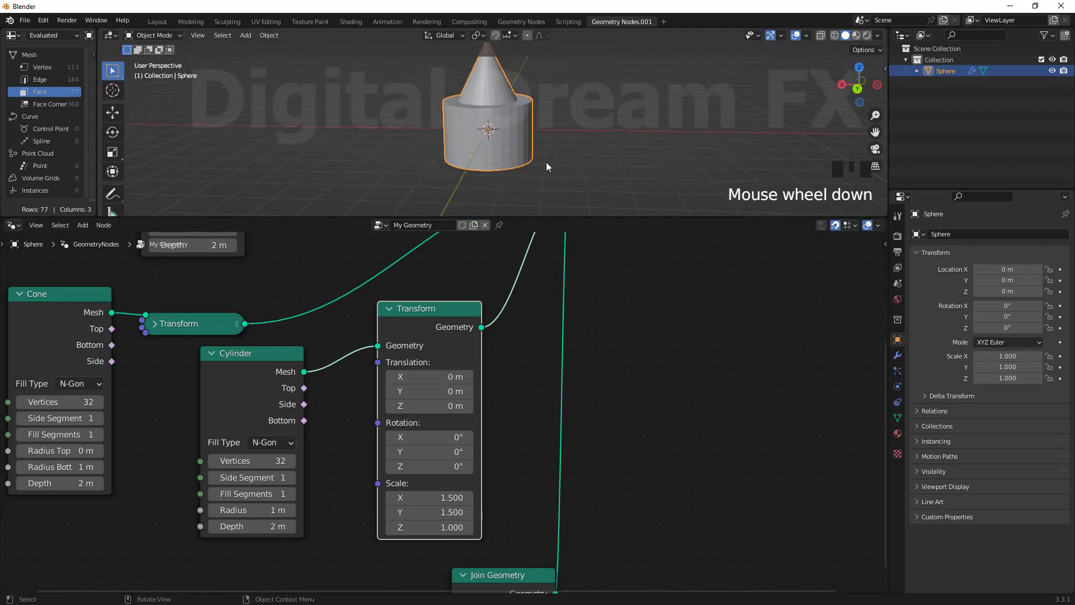
pyautogui.write('.25')
pyautogui.press('Return')
pyautogui.moveTo(628, 175); pyautogui.dragTo(600, 138, button='middle')
pyautogui.scroll(2, 582, 148)
pyautogui.keyDown('shift'); pyautogui.moveTo(600, 138); pyautogui.dragTo(639, 135, button='middle'); pyautogui.keyUp('shift')
# Enlarge the 3D viewport area and zoom in on the combined model.
pyautogui.moveTo(528, 320); pyautogui.dragTo(541, 405, button='middle')
pyautogui.scroll(-2, 553, 203)
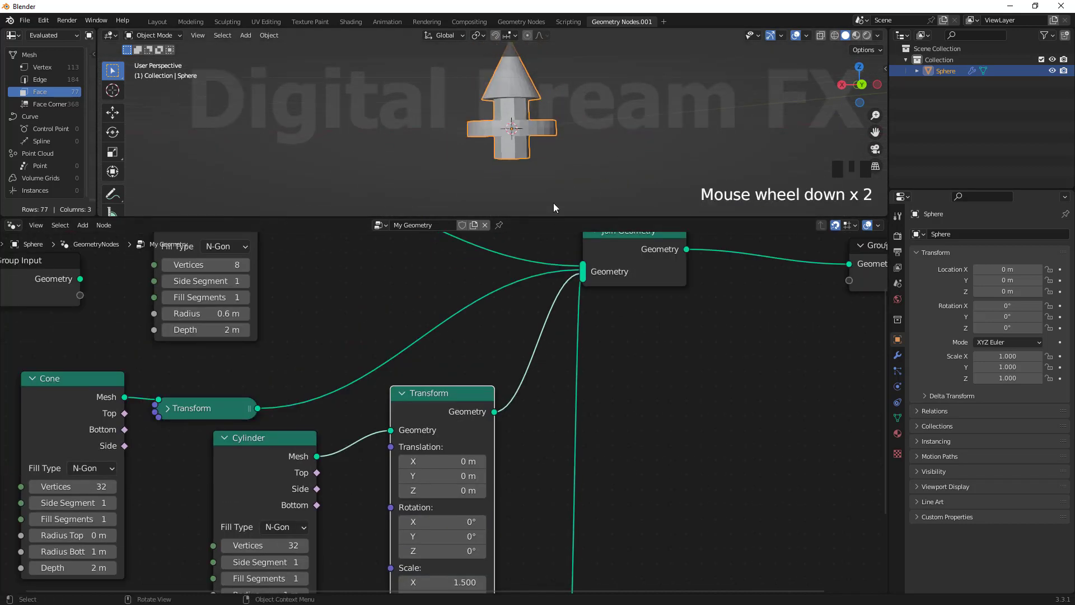
pyautogui.moveTo(549, 253); pyautogui.dragTo(551, 312)
pyautogui.scroll(2, 576, 240)
pyautogui.keyDown('shift'); pyautogui.moveTo(576, 240); pyautogui.dragTo(560, 246, button='middle'); pyautogui.keyUp('shift')
# Lower the disc to the base of the column by setting its Transform's Z translation to -1.27 m.
pyautogui.moveTo(454, 446); pyautogui.dragTo(468, 416)
pyautogui.moveTo(655, 424); pyautogui.dragTo(665, 387, button='middle')
pyautogui.moveTo(492, 472); pyautogui.dragTo(419, 472)
pyautogui.moveTo(554, 220); pyautogui.dragTo(610, 210, button='middle')
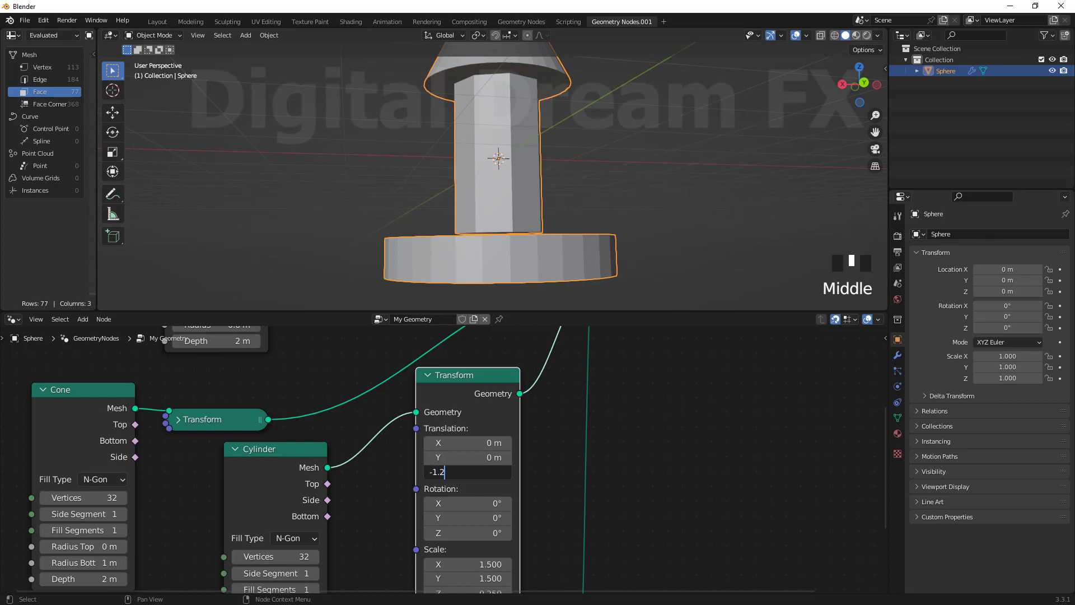
pyautogui.press('Return')
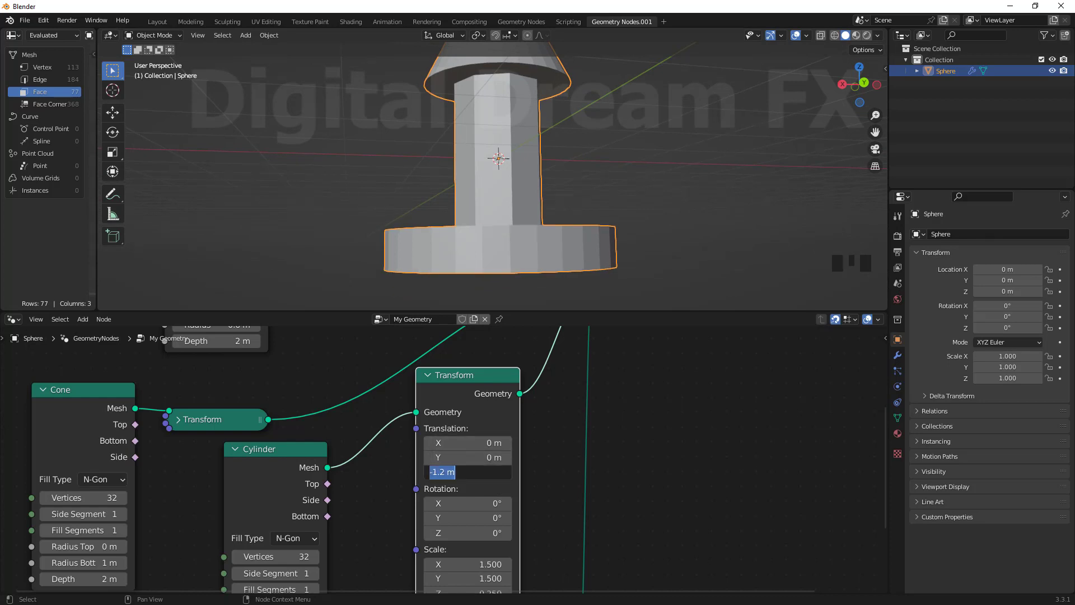
pyautogui.write('-1.3')
pyautogui.press('Return')
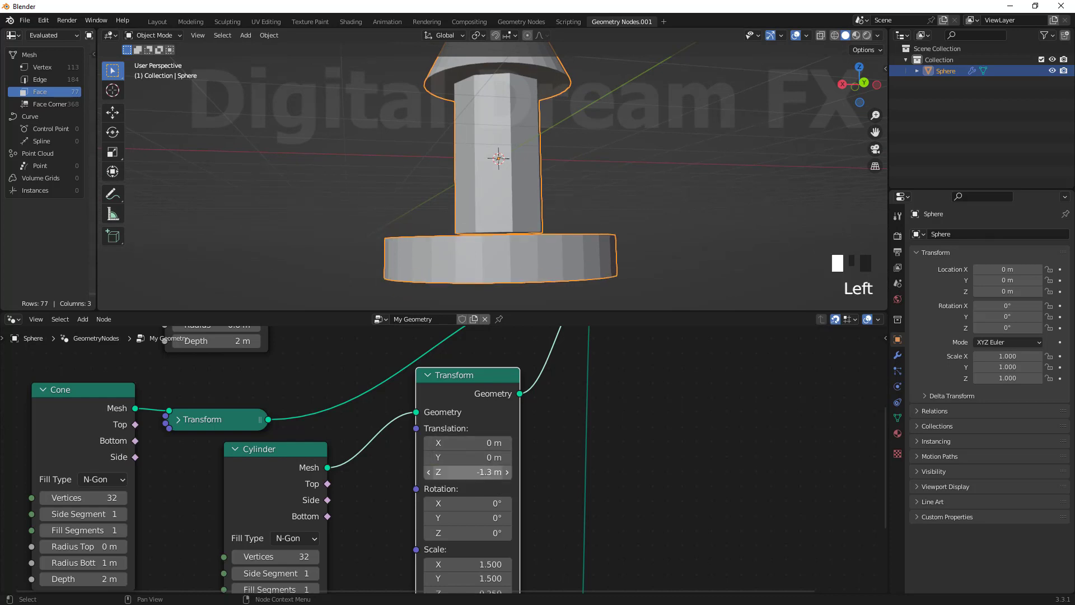
pyautogui.moveTo(594, 211); pyautogui.dragTo(593, 218, button='middle')
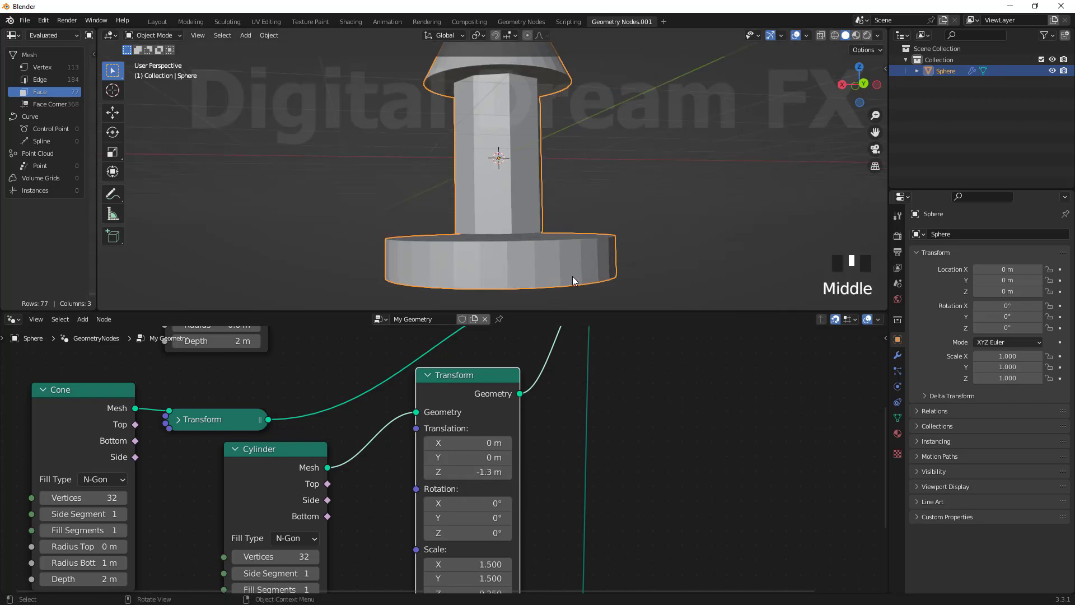
pyautogui.click(429, 472)
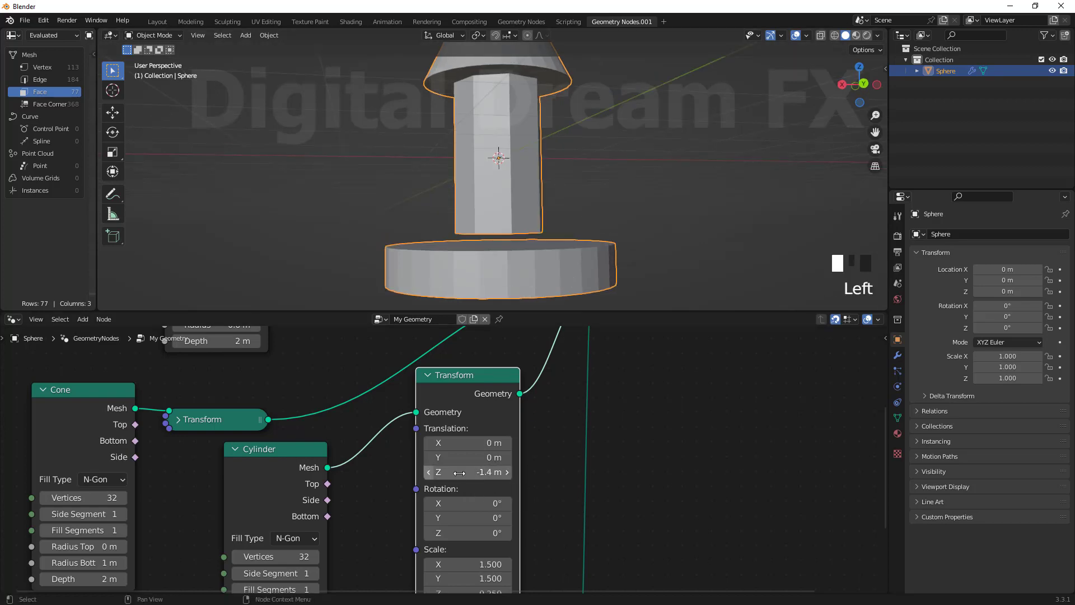
pyautogui.click(508, 472)
pyautogui.moveTo(468, 472)
pyautogui.keyDown('shift'); pyautogui.mouseDown()
pyautogui.moveTo(496, 472)
pyautogui.moveTo(462, 472)
pyautogui.moveTo(484, 472)
pyautogui.mouseUp(); pyautogui.keyUp('shift')
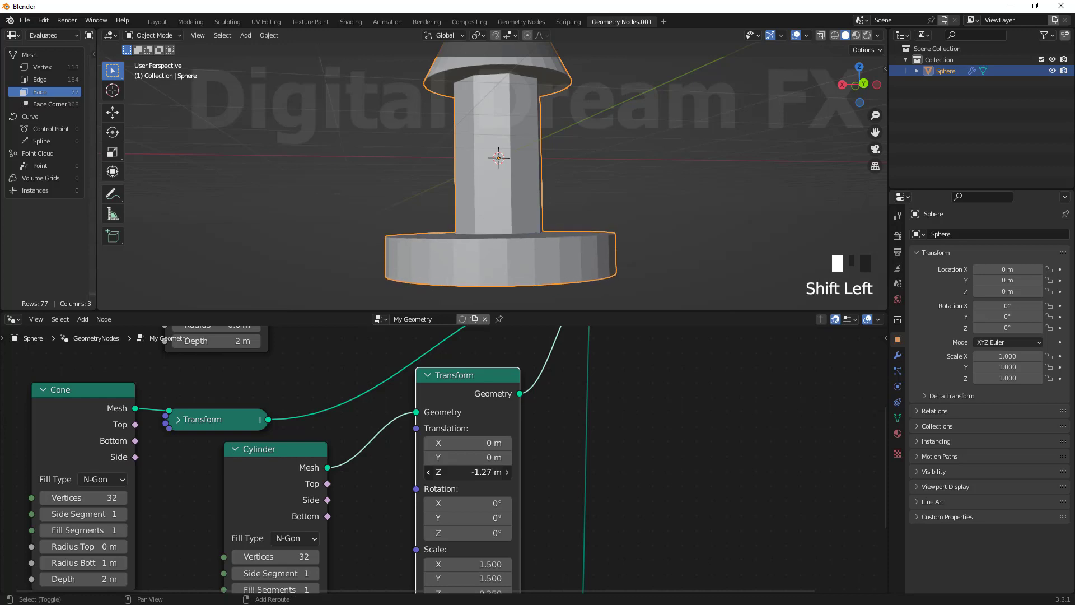
pyautogui.moveTo(607, 207); pyautogui.dragTo(688, 204, button='middle')
# Check the base from several angles and shrink the 3D viewport to give the node editor more height.
pyautogui.click(688, 203)
pyautogui.scroll(-8, 566, 224)
pyautogui.scroll(8, 509, 194)
pyautogui.moveTo(510, 193); pyautogui.dragTo(543, 185, button='middle')
pyautogui.click(554, 259)
pyautogui.scroll(-3, 536, 226)
pyautogui.moveTo(556, 310); pyautogui.dragTo(556, 187)
pyautogui.scroll(-3, 548, 338)
pyautogui.moveTo(634, 278); pyautogui.dragTo(703, 211, button='middle')
# Spread out the node layout and move the main Join Geometry up near Group Output.
pyautogui.moveTo(601, 431); pyautogui.dragTo(558, 431)
pyautogui.moveTo(568, 259); pyautogui.dragTo(551, 266)
pyautogui.scroll(-3, 666, 328)
pyautogui.moveTo(665, 328); pyautogui.dragTo(524, 351, button='middle')
pyautogui.moveTo(665, 325); pyautogui.dragTo(612, 218)
# Collapse the Cone and first Cylinder nodes and line the Cone up with its collapsed Transform below the Cylinder.
pyautogui.moveTo(291, 332); pyautogui.dragTo(372, 280)
pyautogui.click(208, 322)
pyautogui.moveTo(209, 324); pyautogui.dragTo(326, 263)
pyautogui.click(268, 219)
pyautogui.moveTo(269, 220); pyautogui.dragTo(257, 240)
pyautogui.moveTo(341, 260); pyautogui.dragTo(292, 281)
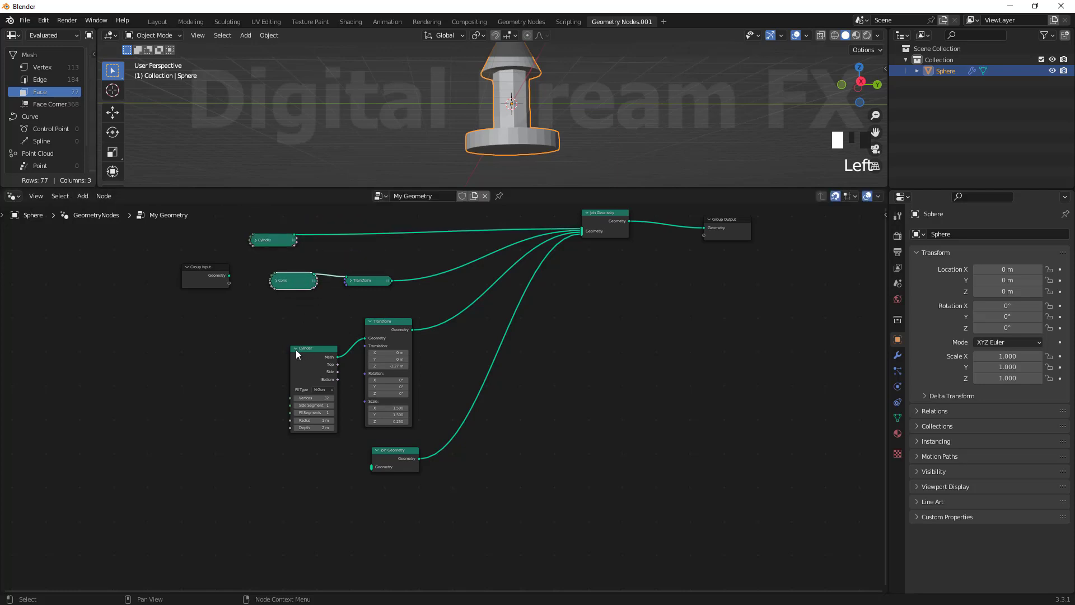
# Collapse the base Cylinder and its Transform, line them up below the Cone row, and park the spare Join Geometry beneath them.
pyautogui.click(294, 347)
pyautogui.moveTo(296, 349); pyautogui.dragTo(302, 326)
pyautogui.click(369, 321)
pyautogui.moveTo(376, 321); pyautogui.dragTo(357, 309)
pyautogui.moveTo(394, 456); pyautogui.dragTo(394, 340)
pyautogui.scroll(6, 464, 354)
pyautogui.moveTo(399, 344); pyautogui.dragTo(559, 435, button='middle')
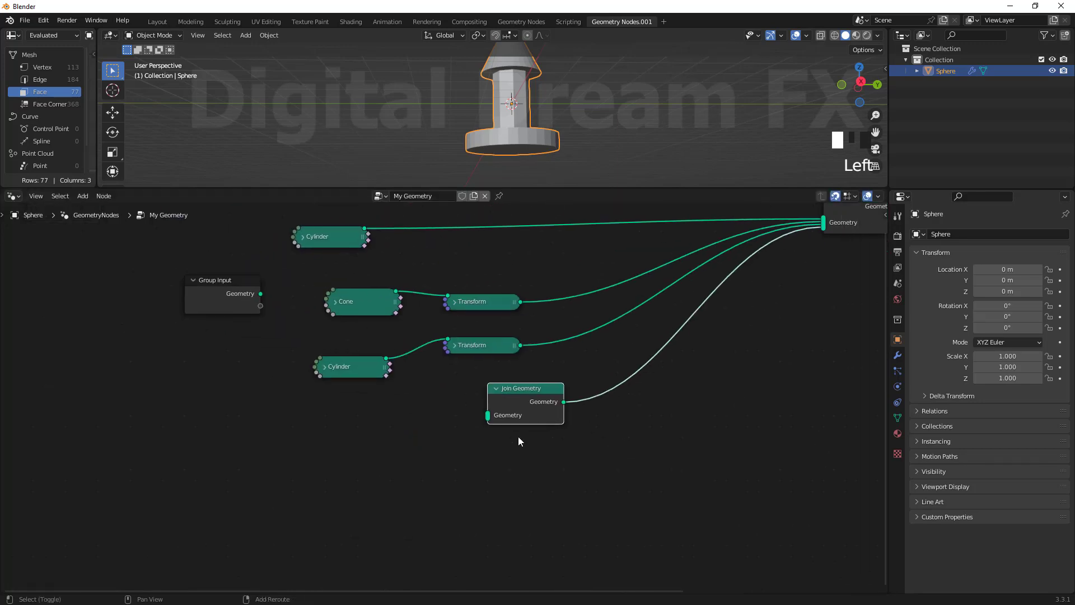
pyautogui.moveTo(522, 387); pyautogui.dragTo(456, 438)
pyautogui.press('Home')
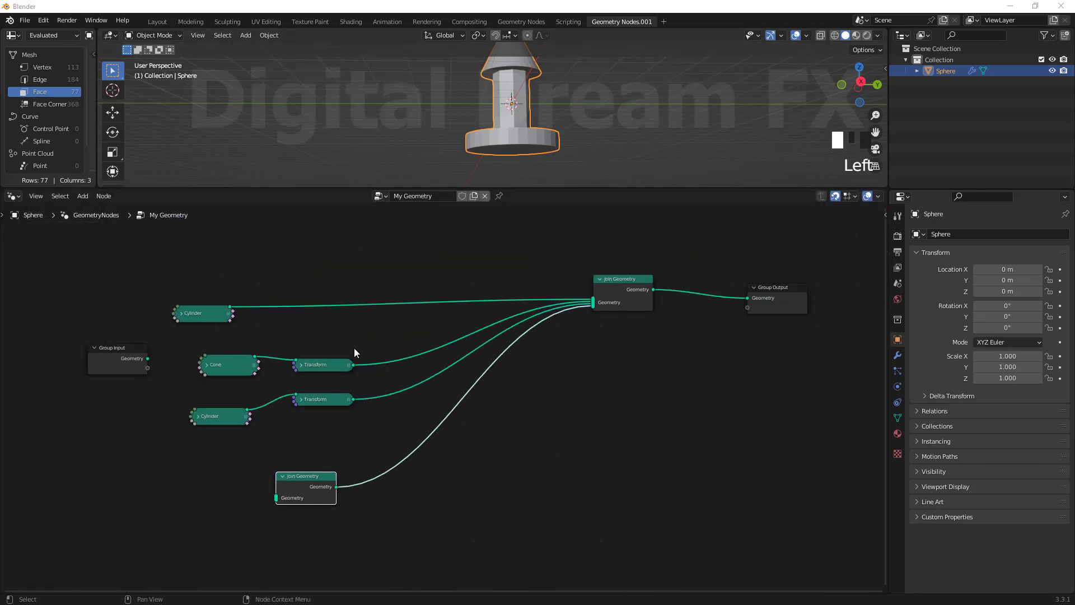
# Expand the column Cylinder, the Cone and the cone's Transform again, spacing them apart in the upper part of the tree.
pyautogui.click(179, 314)
pyautogui.moveTo(215, 302); pyautogui.dragTo(215, 218)
pyautogui.click(206, 369)
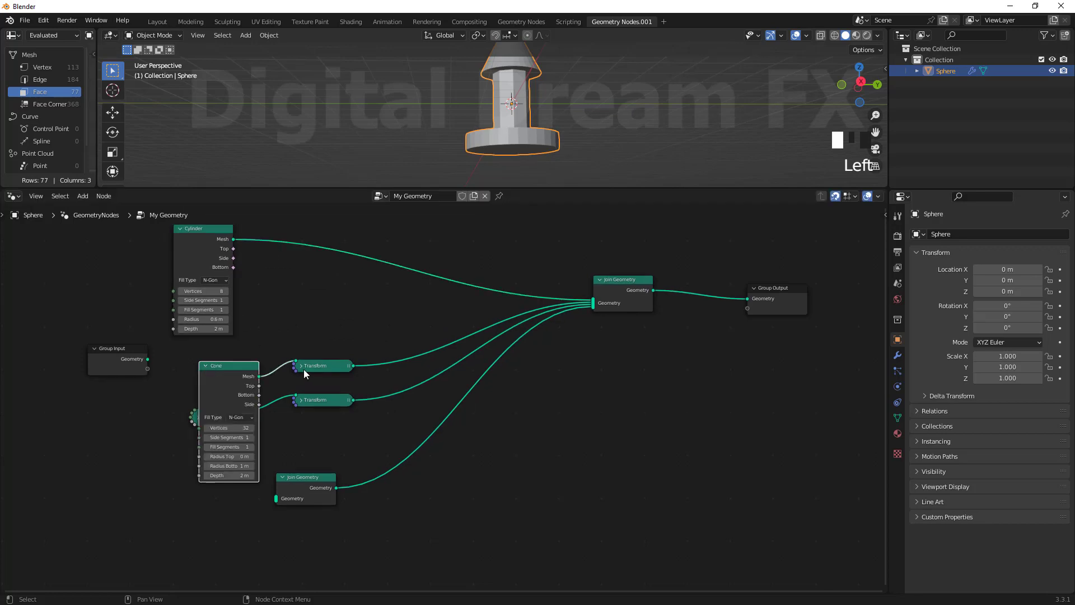
pyautogui.click(301, 368)
pyautogui.moveTo(301, 367); pyautogui.dragTo(328, 292)
pyautogui.moveTo(238, 370); pyautogui.dragTo(282, 276)
# Expand the base Cylinder and its Transform again, moving the spare Join Geometry out of their way.
pyautogui.moveTo(308, 400); pyautogui.dragTo(491, 434)
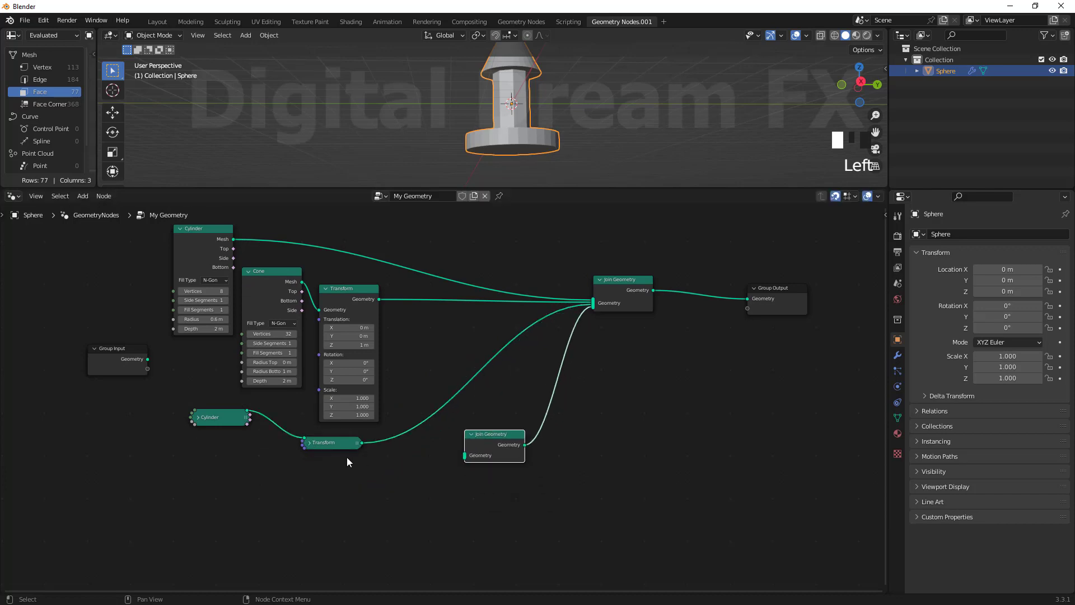
pyautogui.click(310, 442)
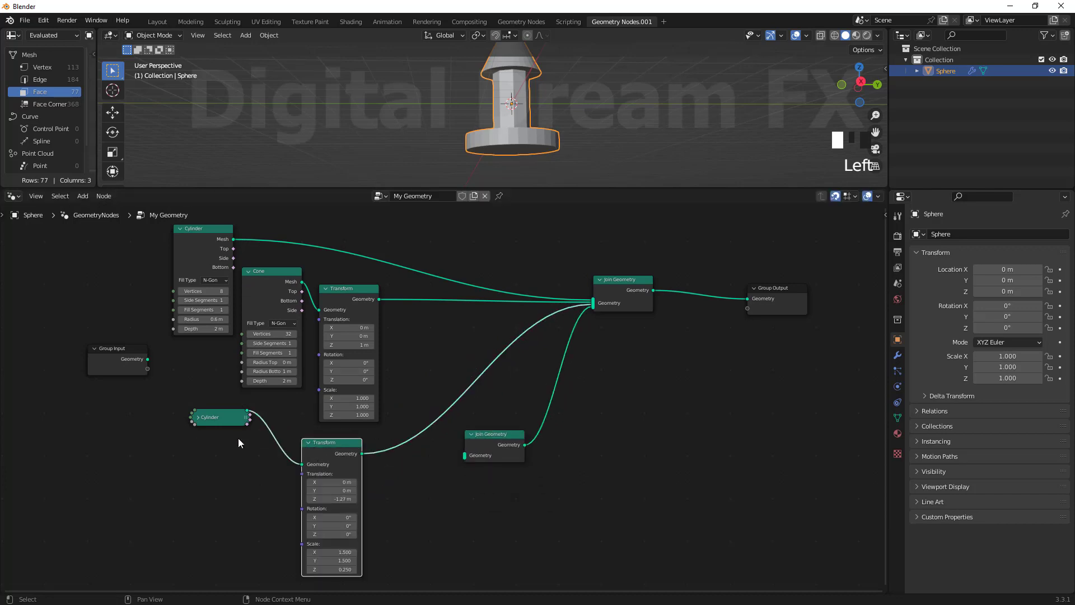
pyautogui.click(198, 417)
pyautogui.moveTo(218, 421); pyautogui.dragTo(183, 457)
pyautogui.press('Home')
# Cut the spare Join Geometry node's link to the main Join Geometry and delete the spare node.
pyautogui.moveTo(525, 491); pyautogui.dragTo(626, 443, button='middle')
pyautogui.scroll(3, 468, 503)
pyautogui.moveTo(538, 393); pyautogui.dragTo(529, 420)
pyautogui.keyDown('ctrl'); pyautogui.moveTo(616, 420); pyautogui.dragTo(616, 420, button='right'); pyautogui.keyUp('ctrl')
pyautogui.keyDown('ctrl'); pyautogui.moveTo(538, 412); pyautogui.dragTo(541, 432, button='right'); pyautogui.keyUp('ctrl')
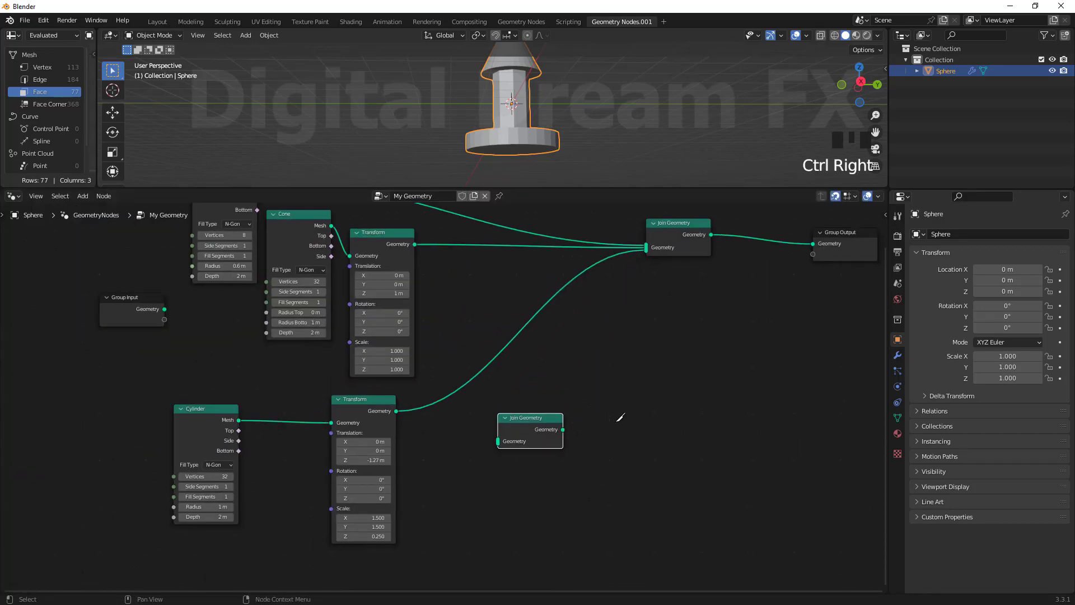
pyautogui.press('Delete')
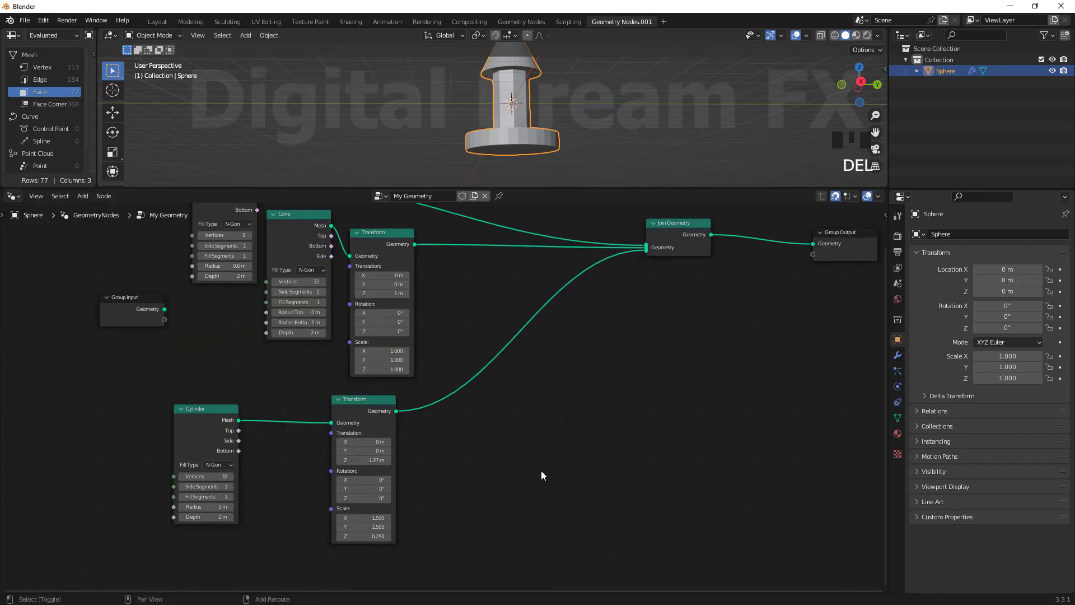
# Spread the base Cylinder and its Transform farther apart and shift the cone's Transform slightly away from the Cone.
pyautogui.moveTo(541, 470); pyautogui.dragTo(496, 493, button='middle')
pyautogui.moveTo(350, 426); pyautogui.dragTo(527, 378)
pyautogui.moveTo(295, 471); pyautogui.dragTo(360, 429, button='middle')
pyautogui.moveTo(213, 396)
pyautogui.mouseDown()
pyautogui.moveTo(305, 415)
pyautogui.moveTo(304, 400)
pyautogui.moveTo(191, 397)
pyautogui.mouseUp()
pyautogui.moveTo(622, 459); pyautogui.dragTo(494, 450, button='middle')
pyautogui.scroll(3, 509, 448)
pyautogui.moveTo(341, 378); pyautogui.dragTo(449, 464, button='middle')
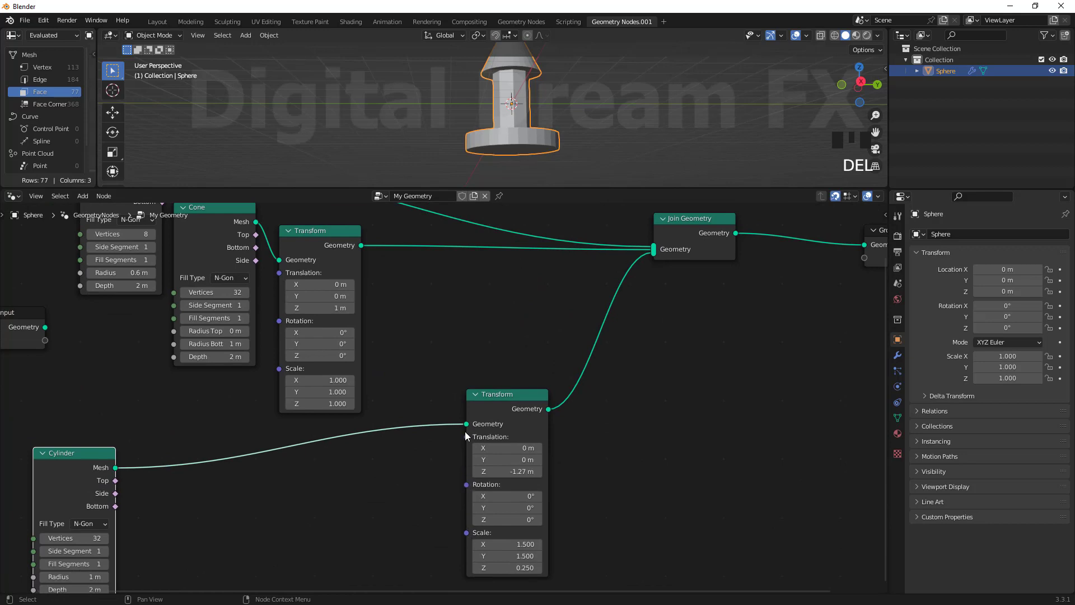
pyautogui.moveTo(322, 236); pyautogui.dragTo(346, 223)
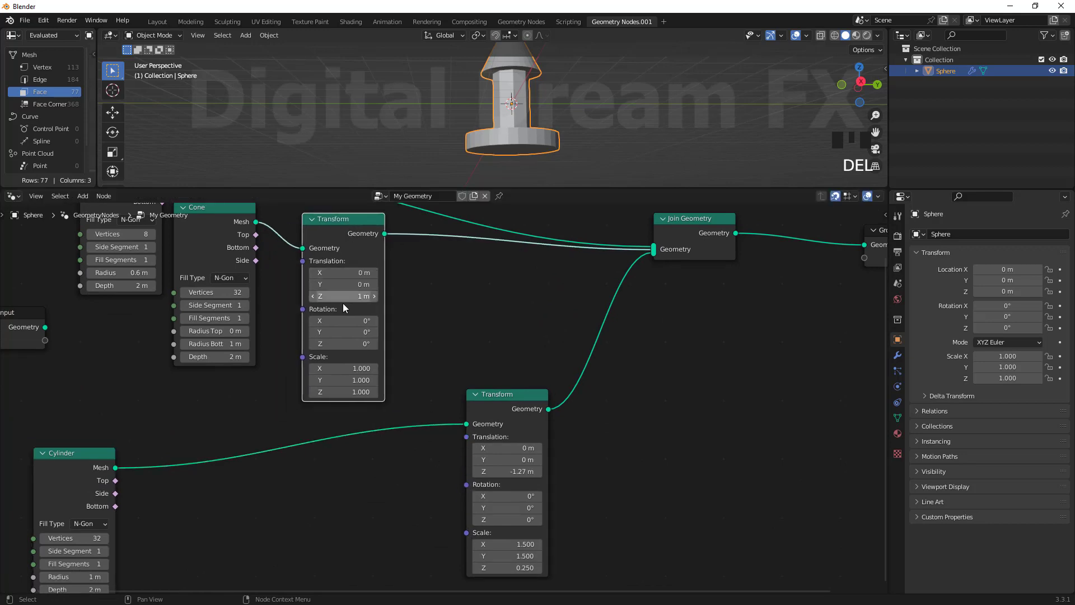
pyautogui.scroll(-3, 318, 488)
pyautogui.moveTo(331, 487); pyautogui.dragTo(335, 481, button='middle')
# Add a Value input node and place it between the base Cylinder and its Transform.
pyautogui.click(301, 483)
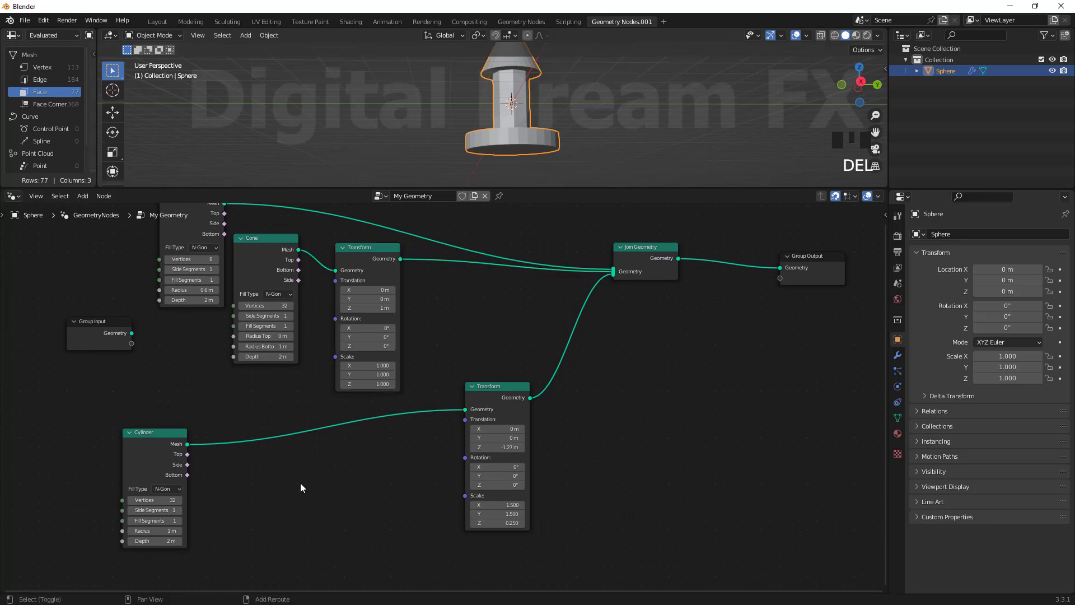
pyautogui.hotkey('shift', 'a')
pyautogui.moveTo(277, 437)
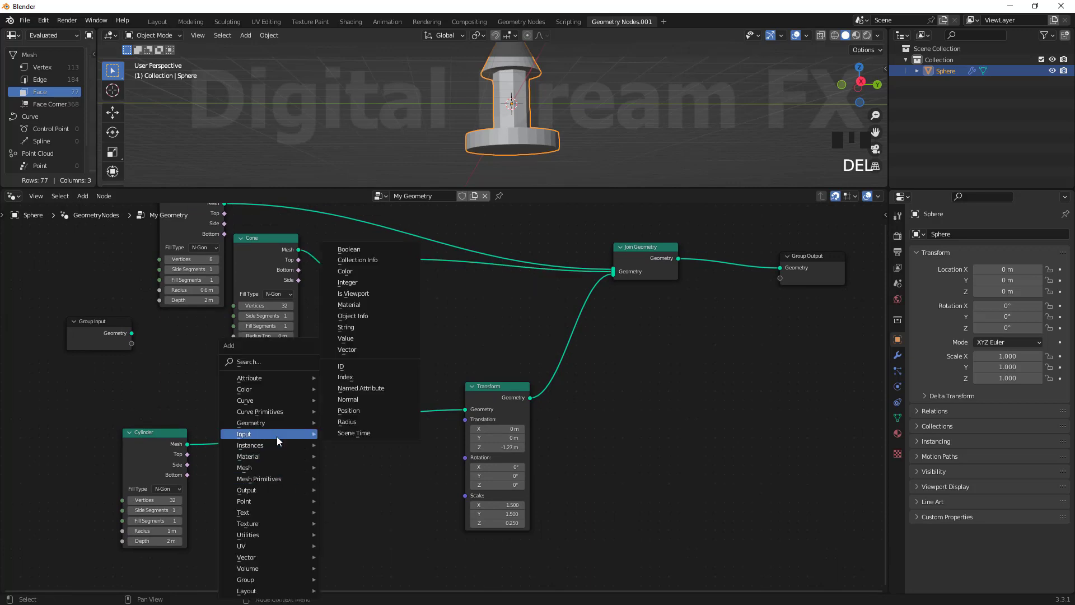
pyautogui.click(344, 342)
pyautogui.click(269, 481)
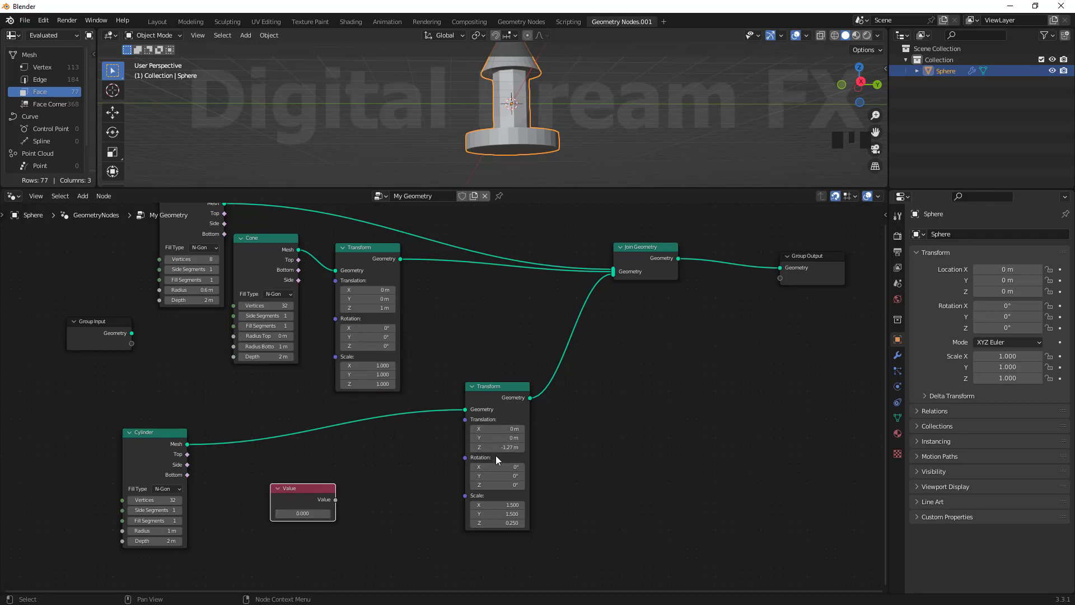
pyautogui.moveTo(312, 495); pyautogui.dragTo(285, 515)
# Connect the Value node to the Scale of the cone's Transform and set the value to 0.7.
pyautogui.press('Home')
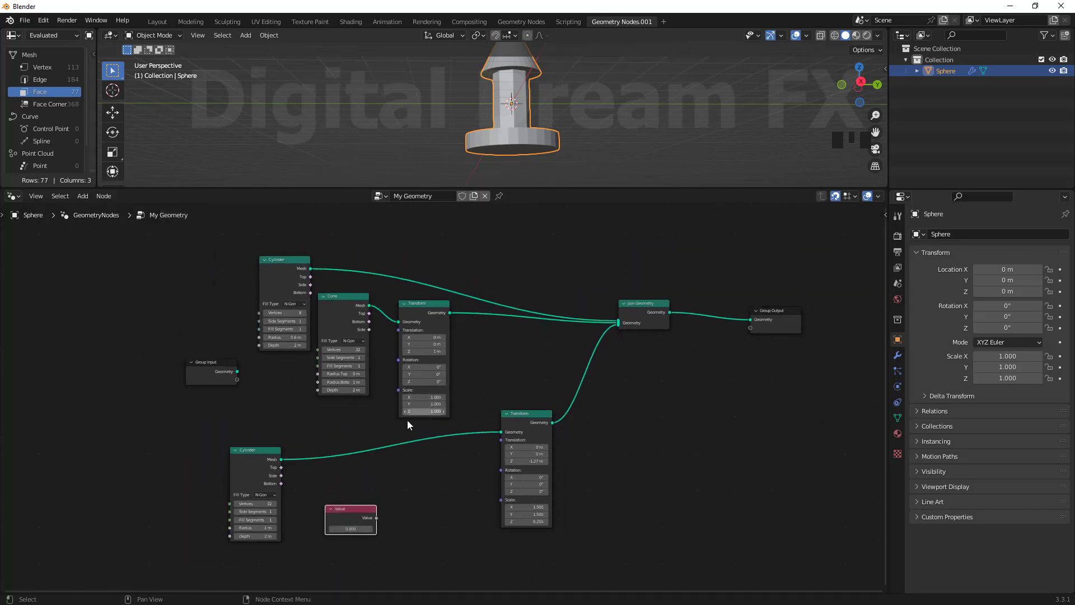
pyautogui.moveTo(377, 519); pyautogui.dragTo(397, 392)
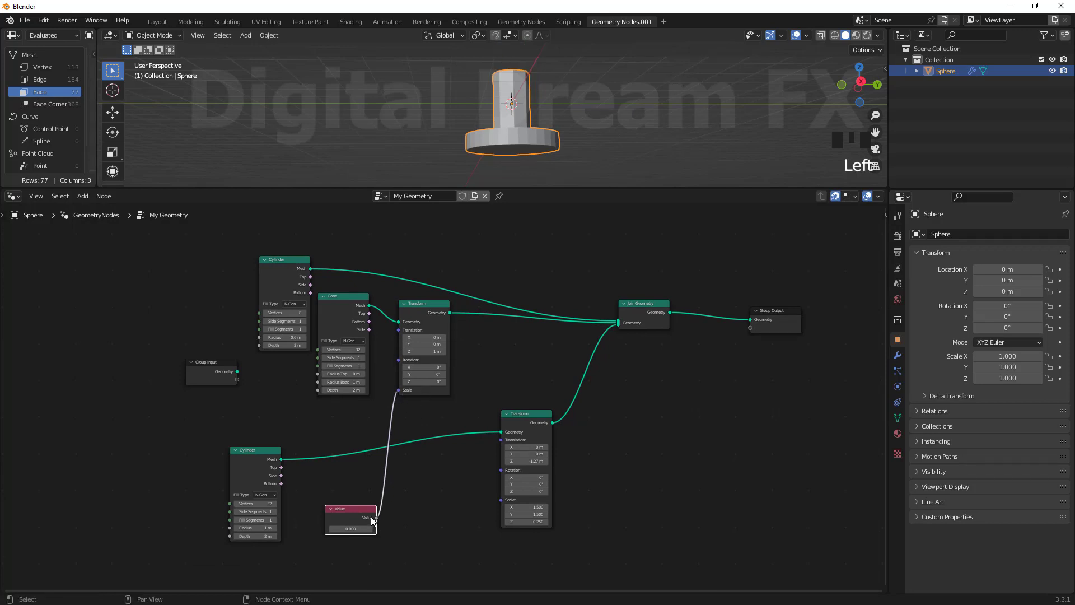
pyautogui.moveTo(351, 528)
pyautogui.mouseDown()
pyautogui.moveTo(386, 528)
pyautogui.moveTo(358, 528)
pyautogui.mouseUp()
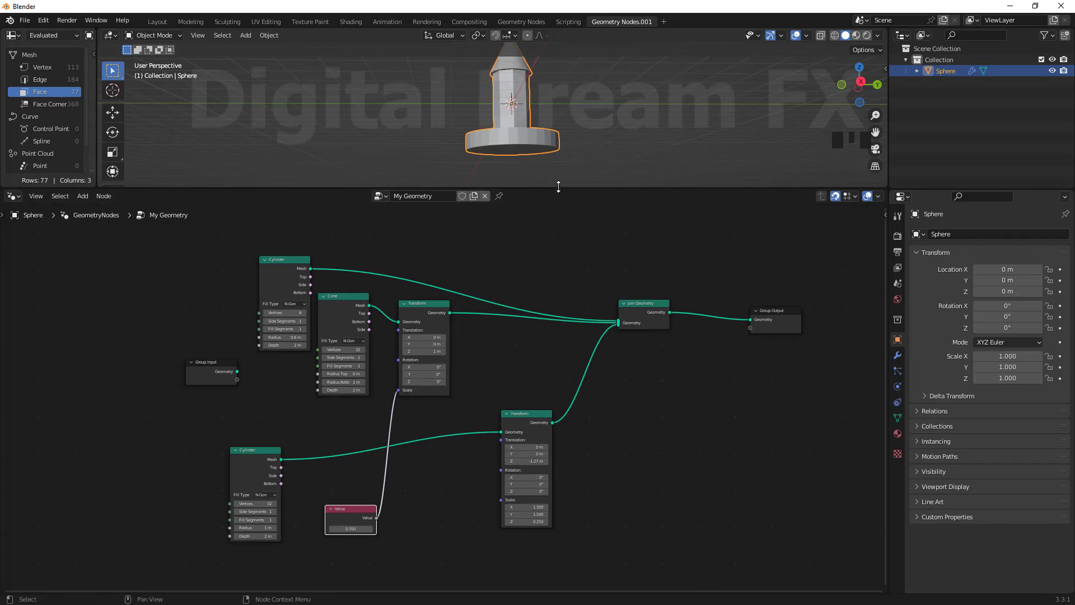
# Enlarge the 3D viewport and rearrange the Value, column Cylinder and Cone nodes beside the cone's Transform.
pyautogui.moveTo(558, 187); pyautogui.dragTo(558, 256)
pyautogui.moveTo(359, 546); pyautogui.dragTo(278, 444)
pyautogui.scroll(3, 392, 432)
pyautogui.moveTo(413, 450); pyautogui.dragTo(516, 527, button='middle')
pyautogui.moveTo(352, 339); pyautogui.dragTo(316, 310)
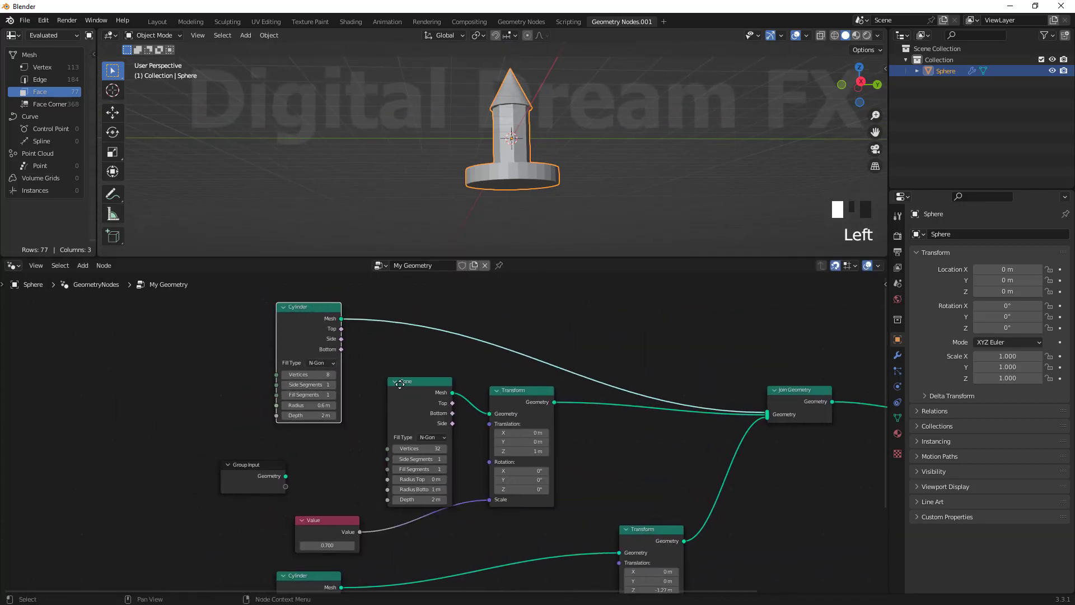
pyautogui.moveTo(407, 394); pyautogui.dragTo(379, 375)
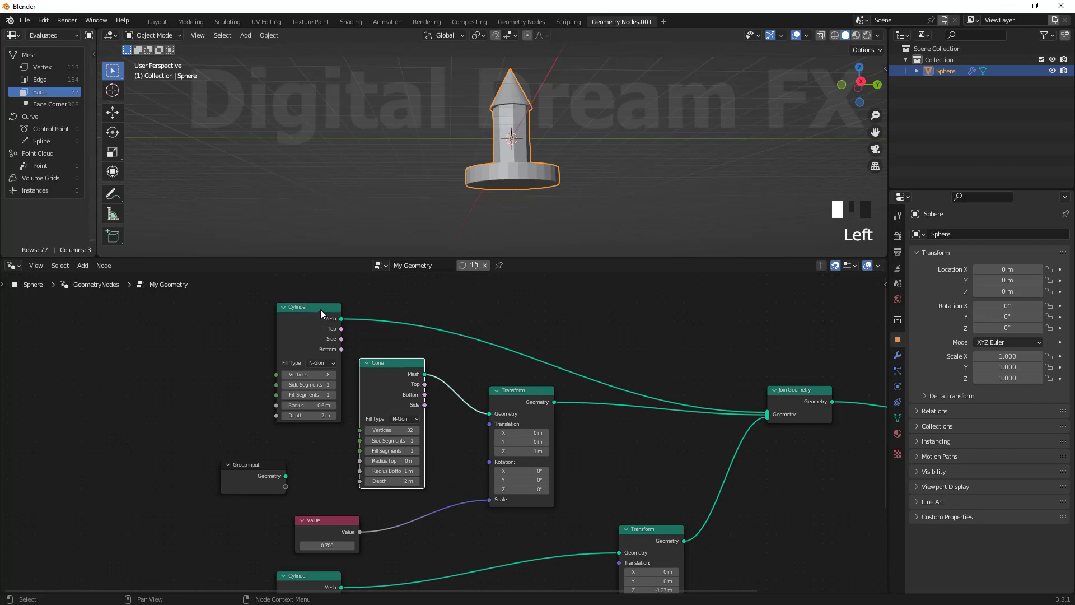
pyautogui.moveTo(335, 304); pyautogui.dragTo(334, 294)
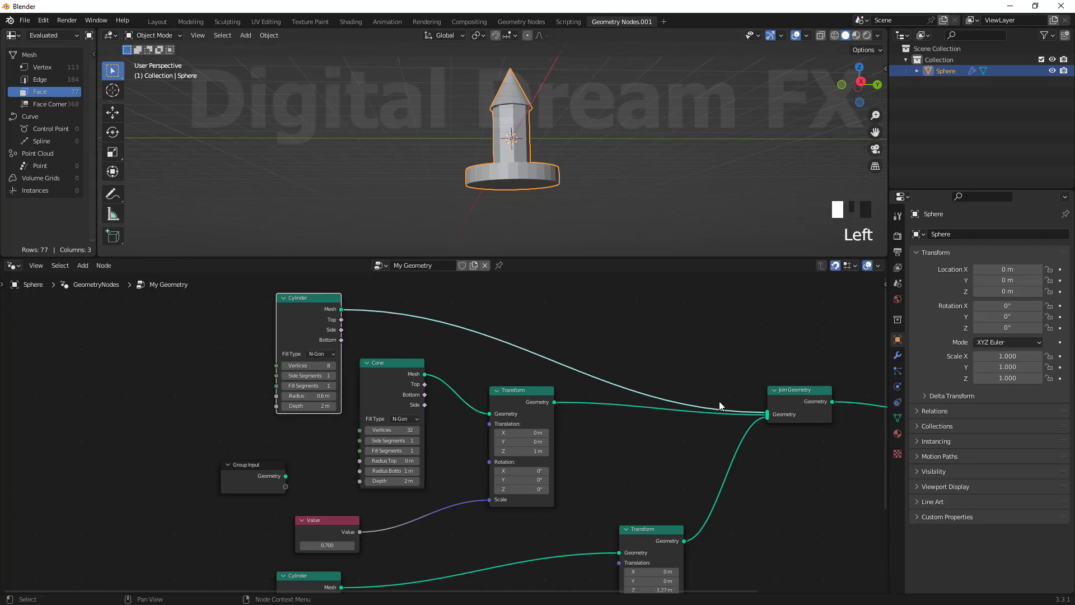
pyautogui.click(383, 371)
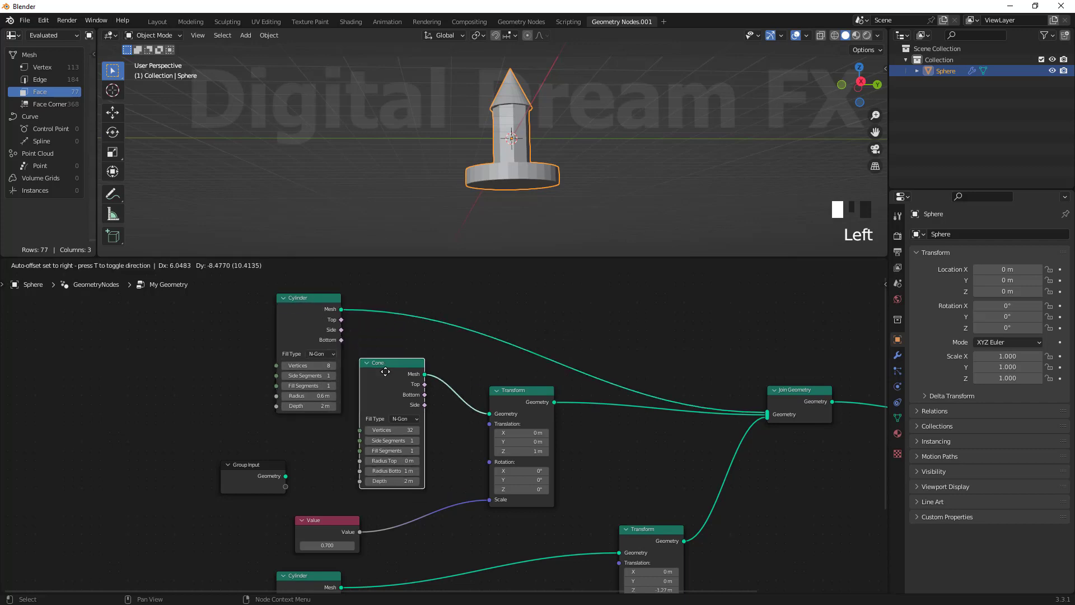
pyautogui.moveTo(398, 363); pyautogui.dragTo(407, 362)
# Connect the same Value node to the Scale of the base cylinder's Transform as well.
pyautogui.moveTo(465, 487); pyautogui.dragTo(490, 380, button='middle')
pyautogui.click(360, 412)
pyautogui.keyDown('shift'); pyautogui.moveTo(574, 512); pyautogui.dragTo(524, 487, button='middle'); pyautogui.keyUp('shift')
pyautogui.scroll(-2, 386, 439)
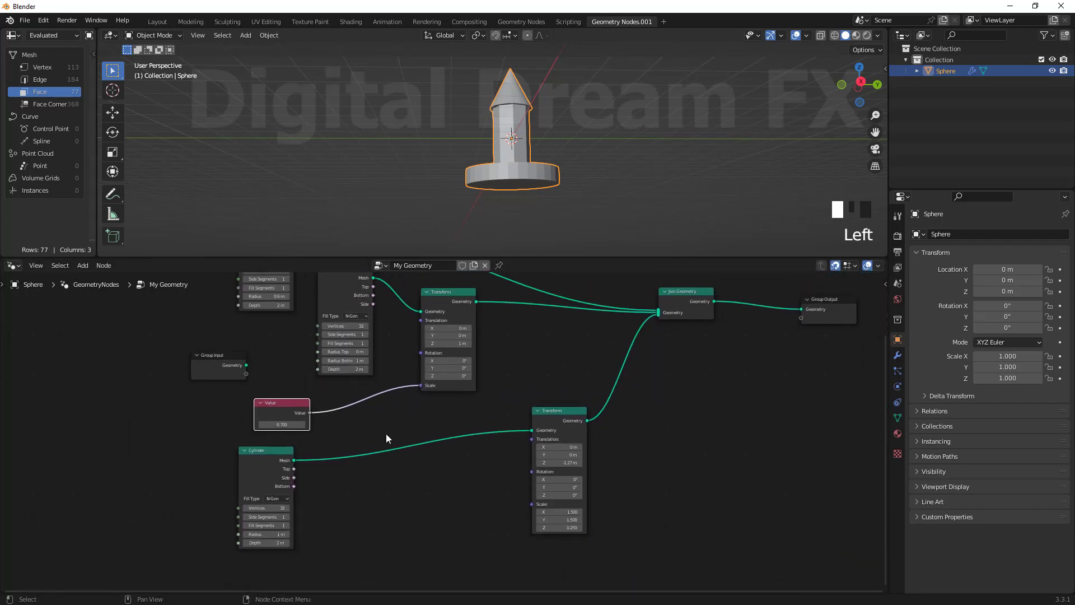
pyautogui.moveTo(310, 413); pyautogui.dragTo(535, 506)
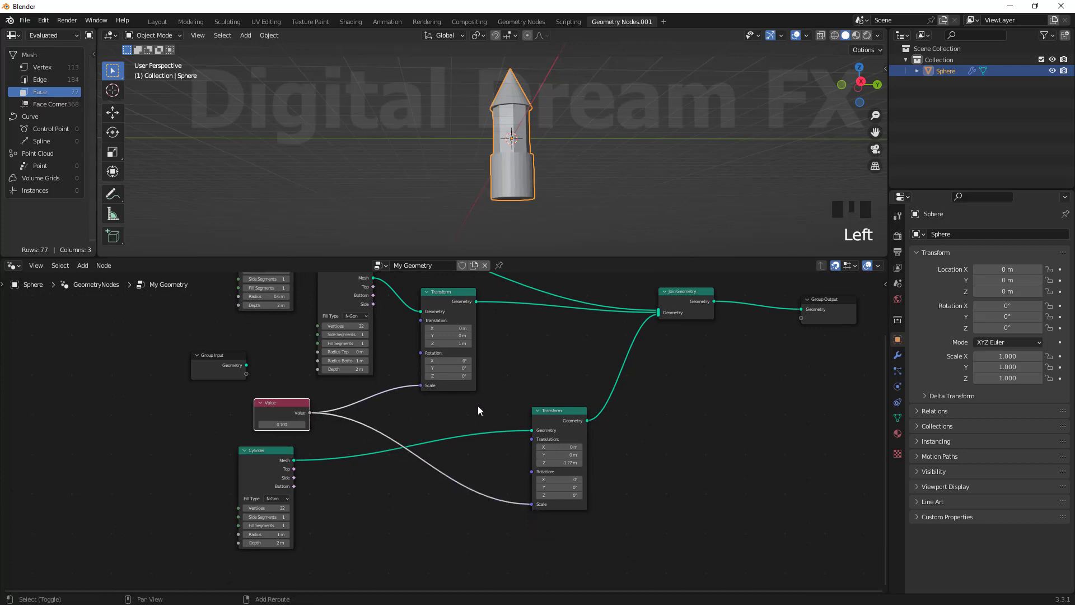
# Set the shared value to 1.5 and enlarge the 3D viewport to show the whole model.
pyautogui.keyDown('shift'); pyautogui.moveTo(478, 406); pyautogui.dragTo(491, 403, button='middle'); pyautogui.keyUp('shift')
pyautogui.moveTo(295, 422); pyautogui.dragTo(339, 422)
pyautogui.moveTo(522, 256); pyautogui.dragTo(521, 353)
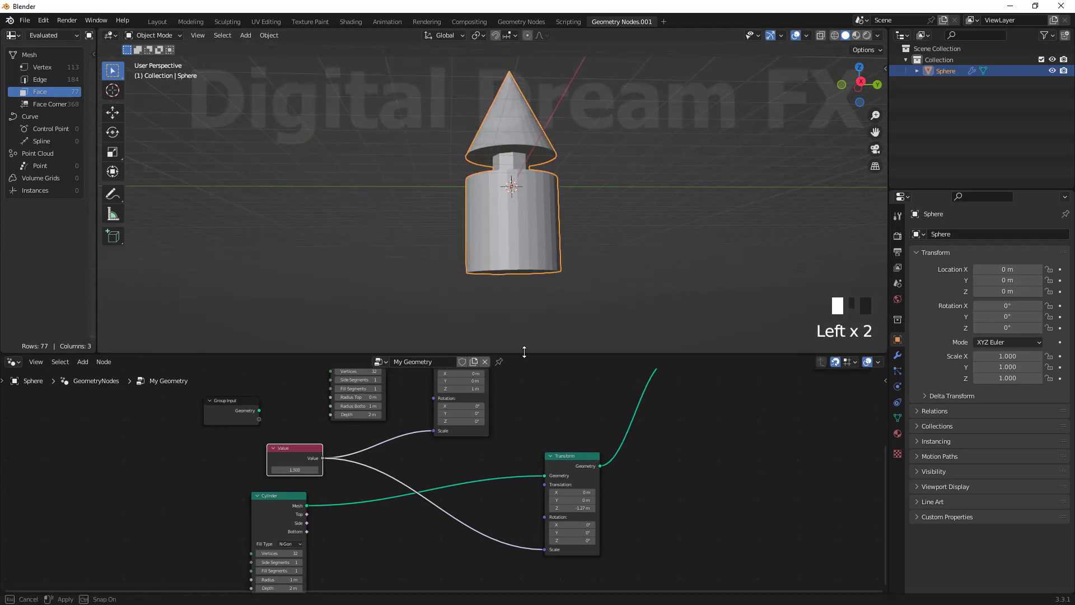
# Set the shared value to 1 and move the Value node down between the base Cylinder and its Transform.
pyautogui.scroll(2, 402, 514)
pyautogui.moveTo(321, 519); pyautogui.dragTo(340, 522, button='middle')
pyautogui.moveTo(274, 518); pyautogui.dragTo(397, 566)
pyautogui.keyDown('shift'); pyautogui.moveTo(396, 565); pyautogui.dragTo(345, 408, button='middle'); pyautogui.keyUp('shift')
pyautogui.moveTo(340, 418); pyautogui.dragTo(311, 508)
pyautogui.keyDown('shift'); pyautogui.moveTo(375, 506); pyautogui.dragTo(372, 549, button='middle'); pyautogui.keyUp('shift')
pyautogui.scroll(-5, 405, 532)
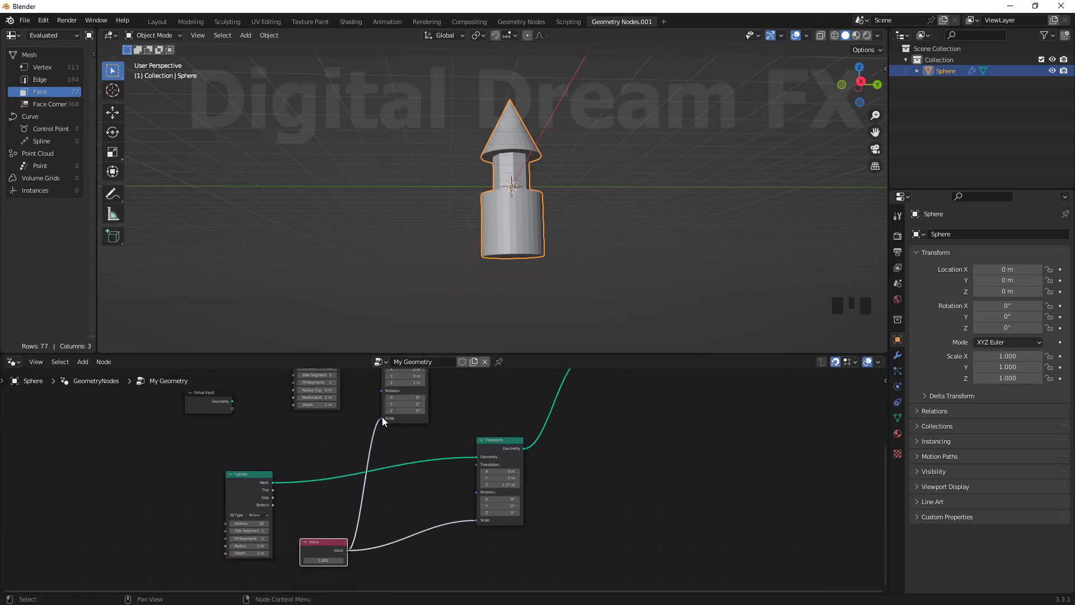
pyautogui.click(331, 528)
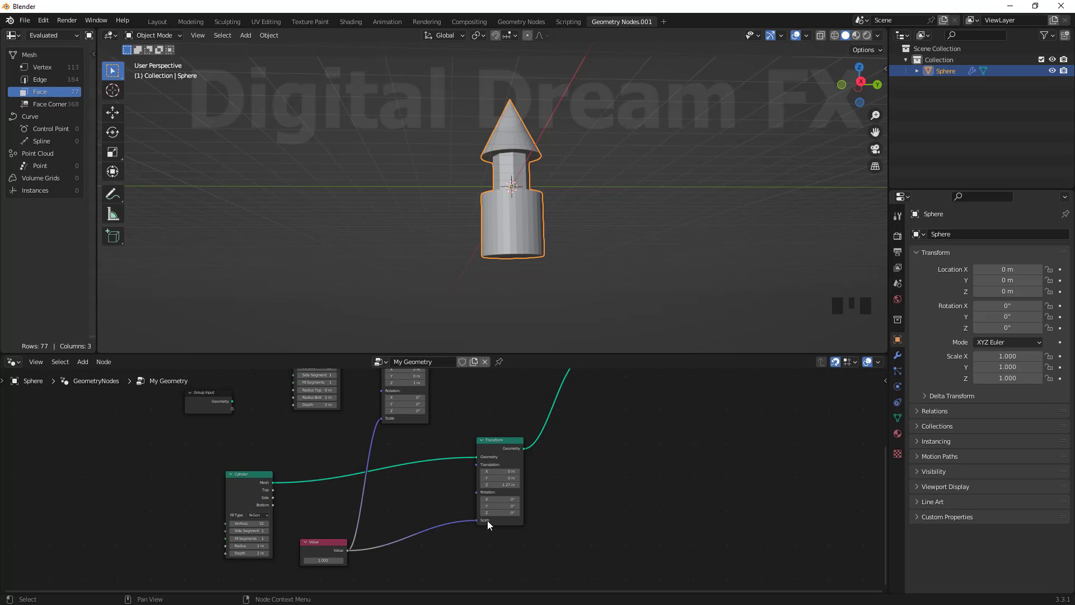
pyautogui.moveTo(325, 541); pyautogui.dragTo(322, 529)
# Search for a Math node and insert it on the link from Value to the base Transform's Scale.
pyautogui.moveTo(403, 520); pyautogui.dragTo(409, 517, button='middle')
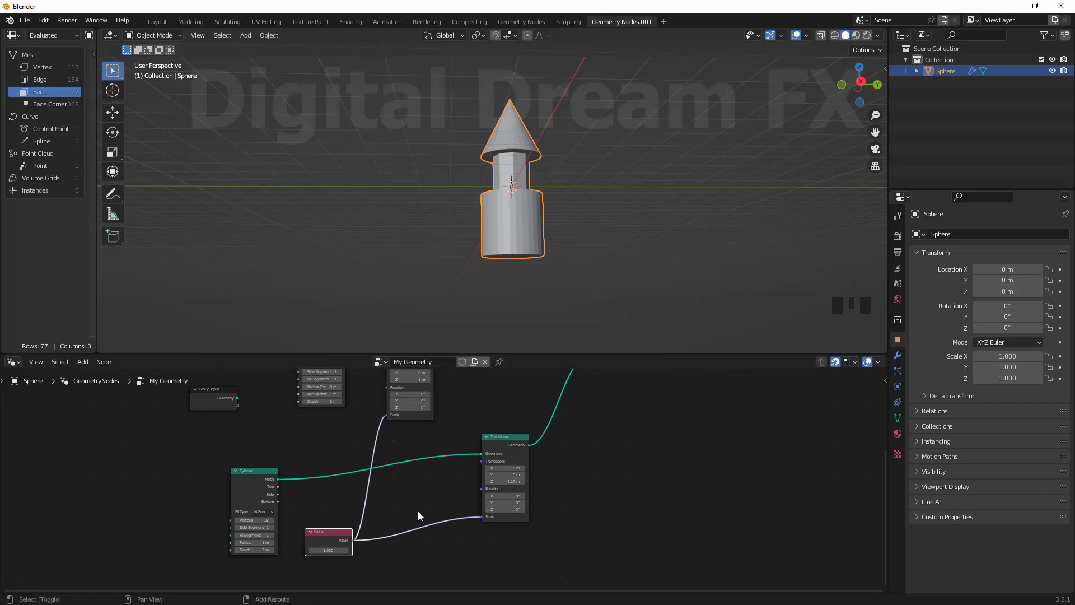
pyautogui.hotkey('shift', 'a')
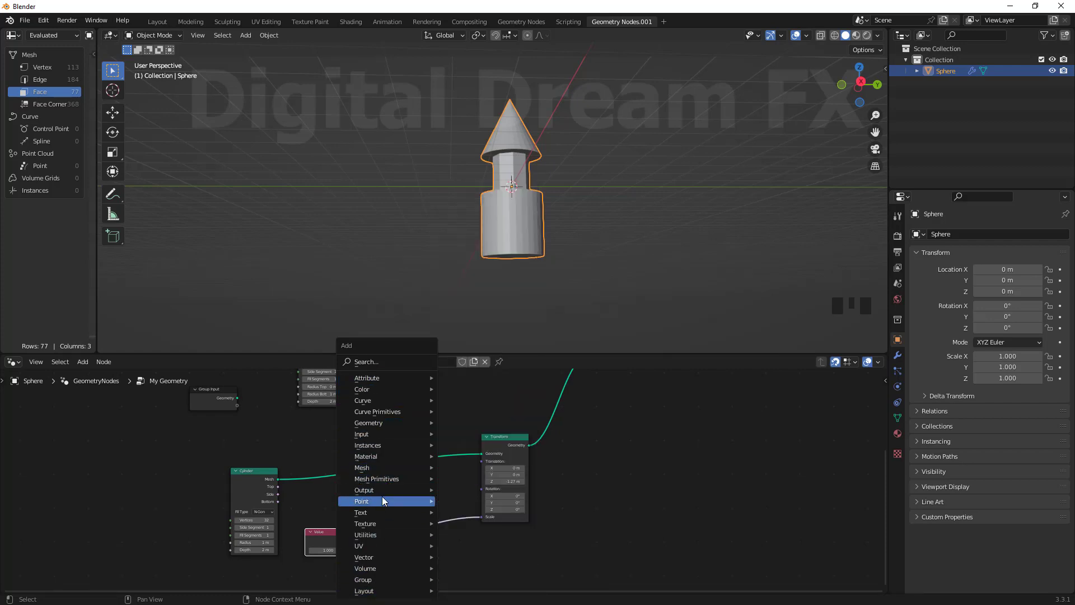
pyautogui.click(388, 360)
pyautogui.write('MA')
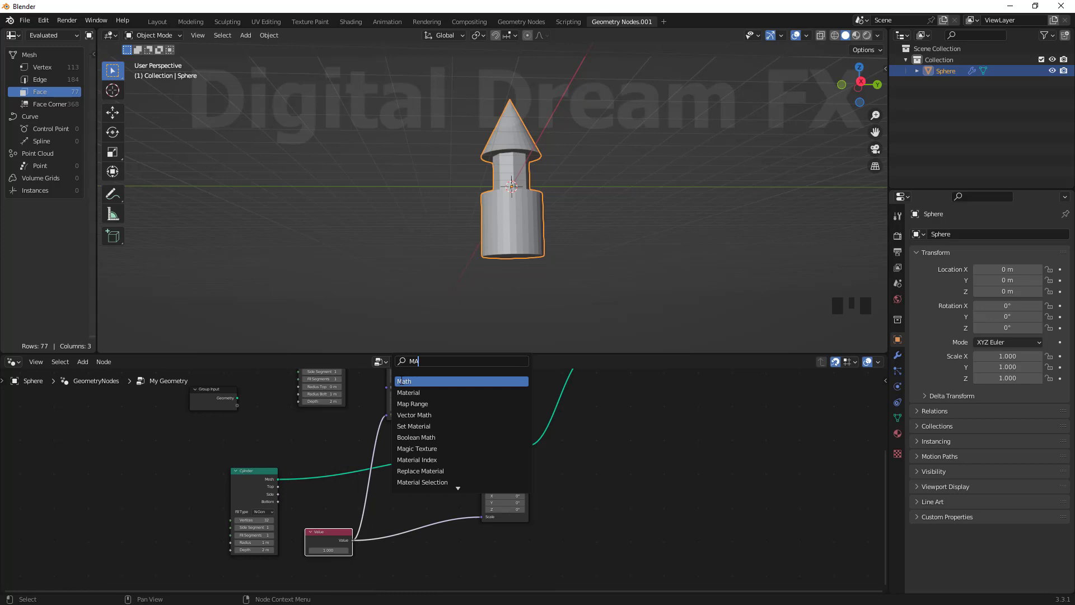
pyautogui.click(403, 380)
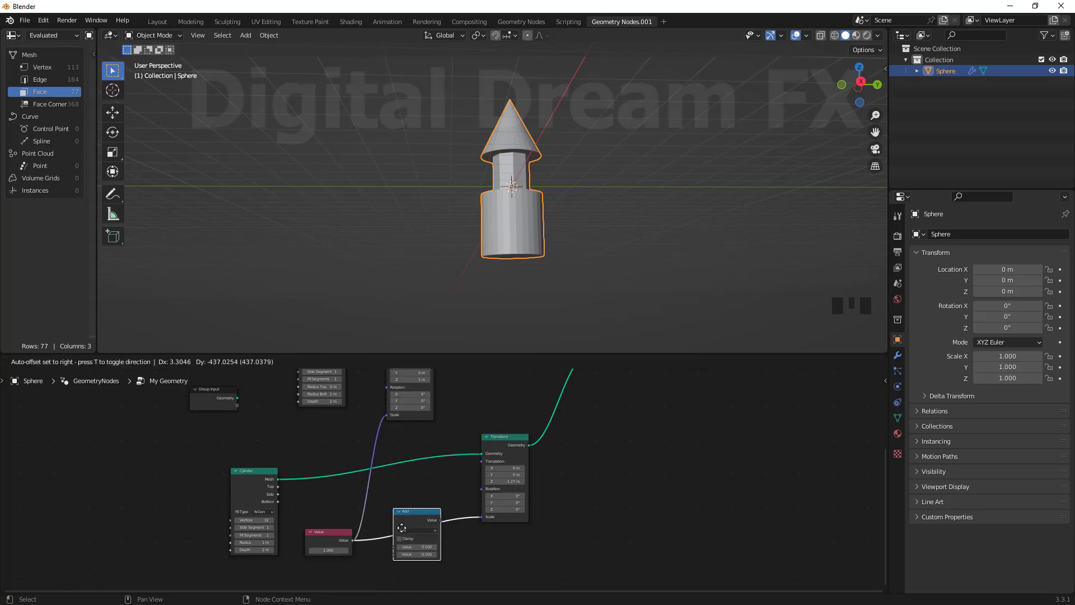
pyautogui.click(402, 527)
# Set the shared value to 0.9 and switch the Math node's operation from Add to Subtract.
pyautogui.moveTo(610, 525); pyautogui.dragTo(636, 499, button='middle')
pyautogui.scroll(3, 556, 513)
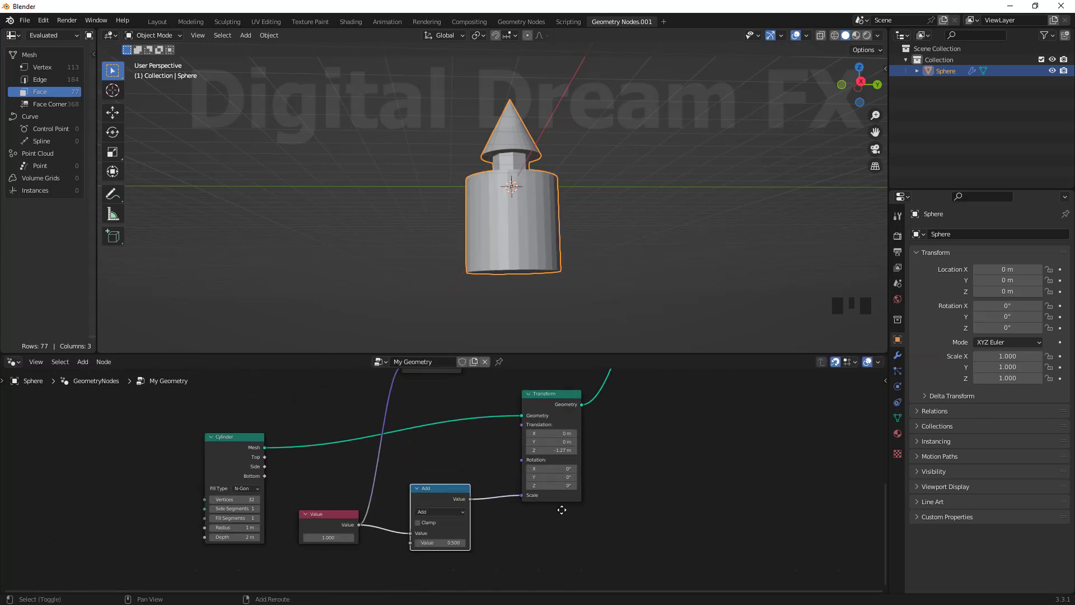
pyautogui.moveTo(557, 513); pyautogui.dragTo(580, 491, button='middle')
pyautogui.moveTo(347, 518)
pyautogui.mouseDown()
pyautogui.moveTo(364, 518)
pyautogui.moveTo(339, 518)
pyautogui.mouseUp()
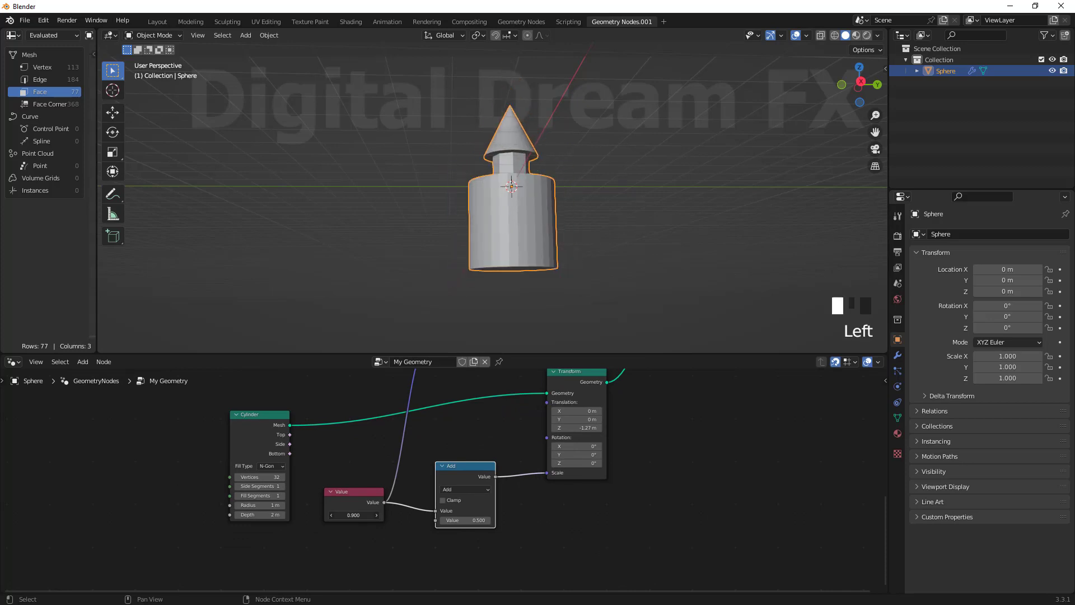
pyautogui.click(460, 491)
pyautogui.click(459, 390)
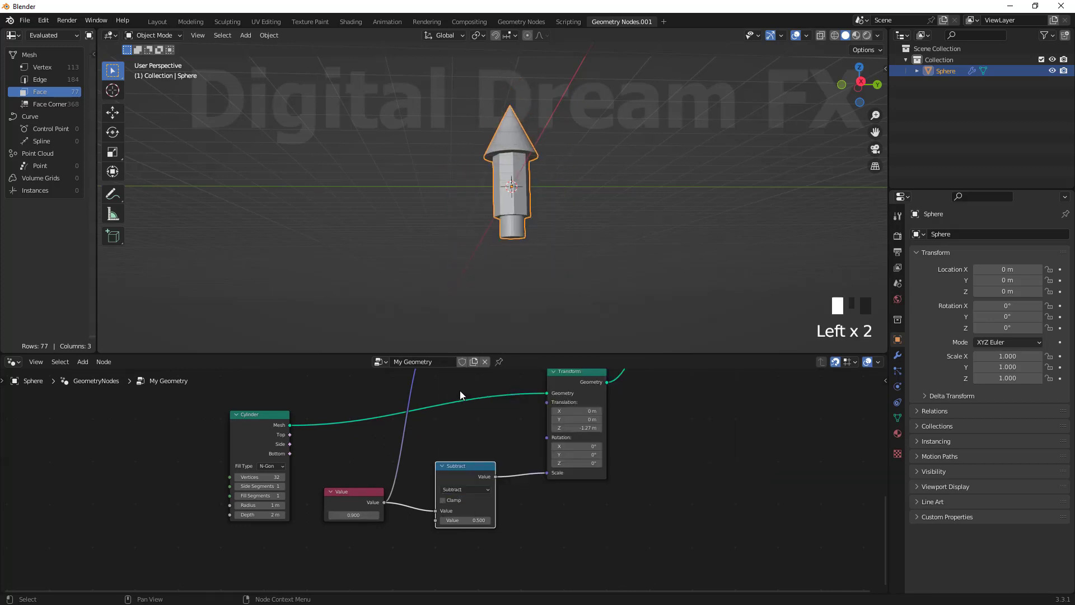
# Set the shared value to 1 and raise the Subtract node's amount to narrow the base cylinder.
pyautogui.moveTo(361, 514)
pyautogui.mouseDown()
pyautogui.moveTo(392, 514)
pyautogui.moveTo(364, 514)
pyautogui.mouseUp()
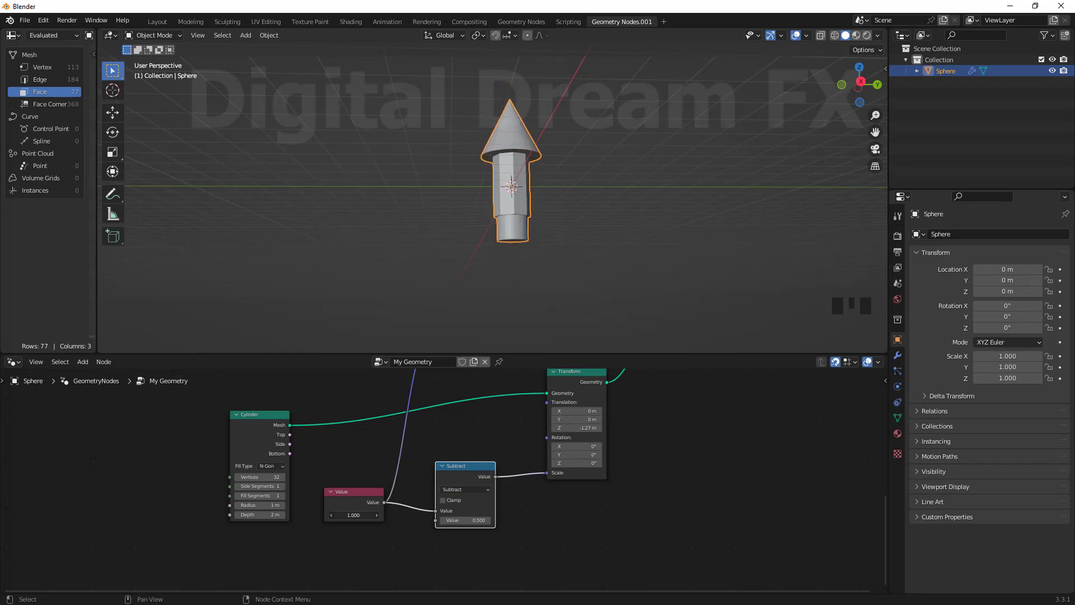
pyautogui.moveTo(464, 520)
pyautogui.mouseDown()
pyautogui.moveTo(487, 520)
pyautogui.moveTo(476, 521)
pyautogui.mouseUp()
pyautogui.moveTo(354, 515); pyautogui.dragTo(529, 220)
pyautogui.scroll(-3, 530, 220)
pyautogui.moveTo(546, 229); pyautogui.dragTo(452, 276, button='middle')
pyautogui.scroll(6, 492, 224)
pyautogui.scroll(-2, 504, 260)
pyautogui.keyDown('shift'); pyautogui.moveTo(508, 256); pyautogui.dragTo(491, 277, button='middle'); pyautogui.keyUp('shift')
pyautogui.scroll(-2, 459, 431)
# Spread out the Value, Subtract, base Cylinder and base Transform nodes to free space below the cone's Transform.
pyautogui.moveTo(377, 491); pyautogui.dragTo(478, 476, button='middle')
pyautogui.moveTo(479, 476); pyautogui.dragTo(470, 487)
pyautogui.moveTo(536, 425); pyautogui.dragTo(516, 502, button='middle')
pyautogui.moveTo(378, 500); pyautogui.dragTo(276, 509)
pyautogui.moveTo(341, 488); pyautogui.dragTo(363, 469, button='middle')
pyautogui.moveTo(280, 439); pyautogui.dragTo(808, 497)
pyautogui.moveTo(574, 453); pyautogui.dragTo(521, 436, button='middle')
pyautogui.moveTo(401, 537); pyautogui.dragTo(312, 522)
pyautogui.scroll(3, 482, 525)
pyautogui.keyDown('shift'); pyautogui.moveTo(552, 559); pyautogui.dragTo(564, 584, button='middle'); pyautogui.keyUp('shift')
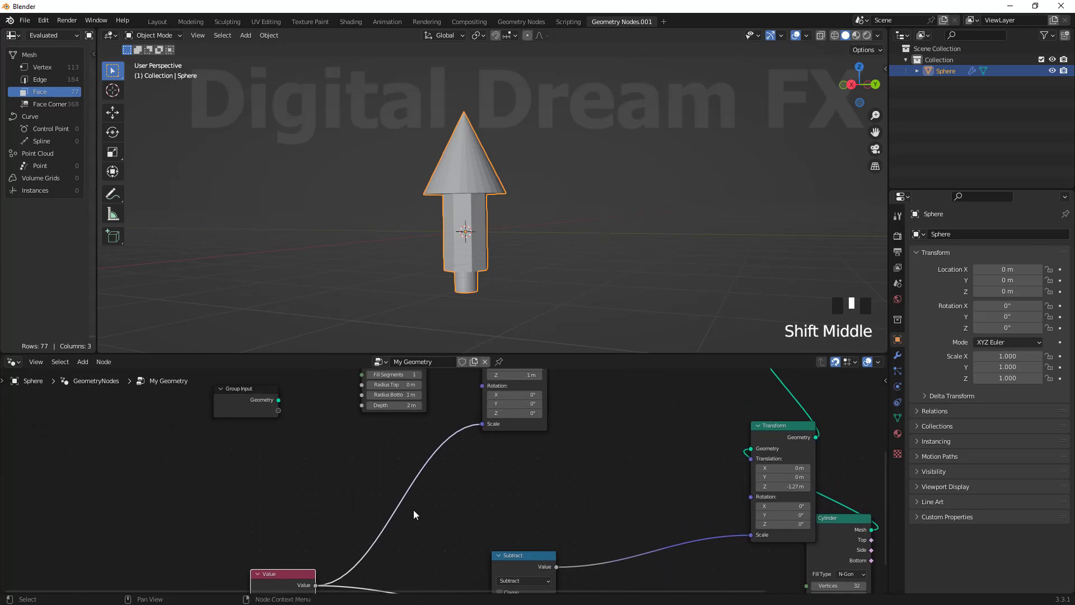
# Insert a Math node on the link from Value to the cone Transform's Scale and set its operation to Multiply.
pyautogui.hotkey('shift', 'a')
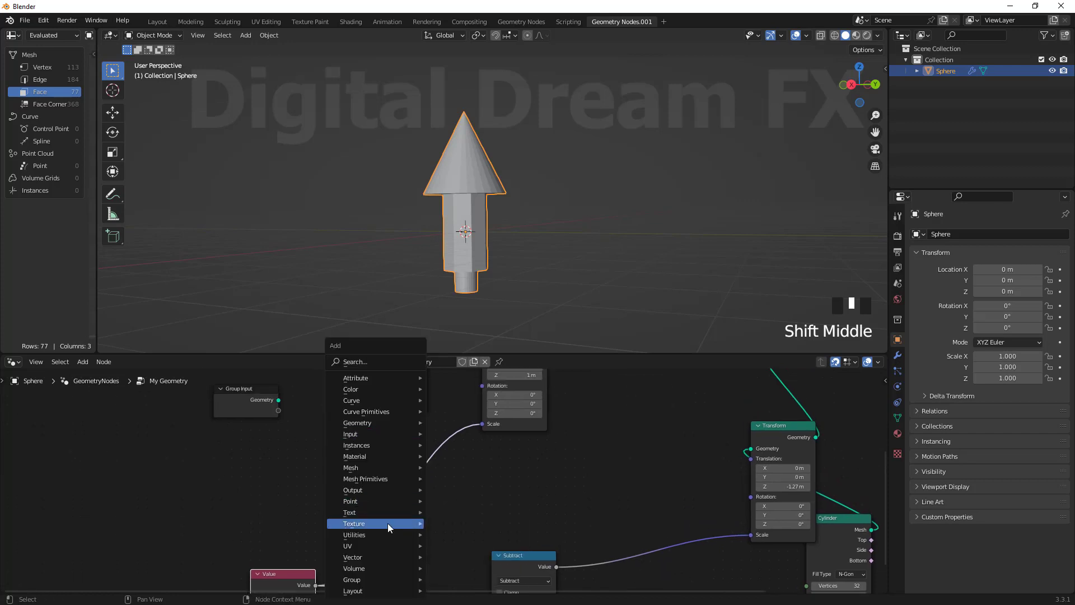
pyautogui.moveTo(385, 535)
pyautogui.click(455, 499)
pyautogui.click(406, 486)
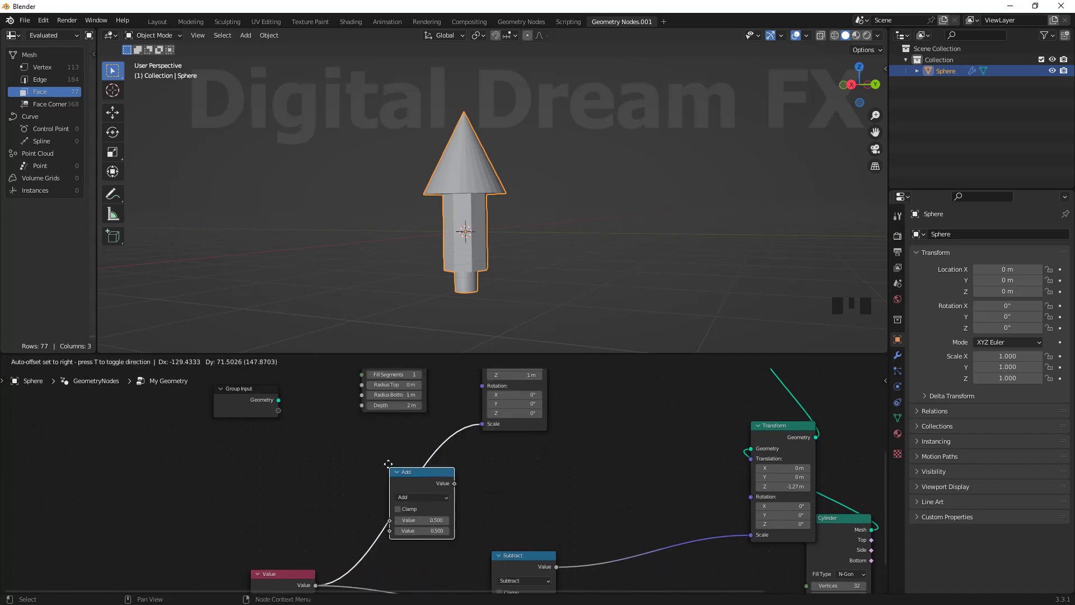
pyautogui.moveTo(410, 497); pyautogui.dragTo(429, 492, button='middle')
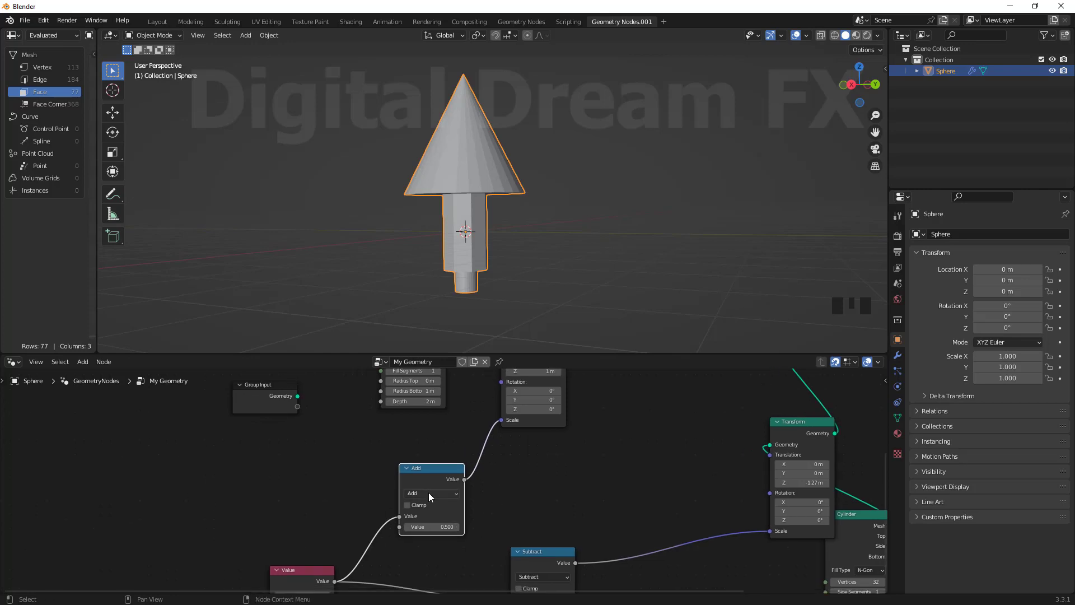
pyautogui.click(429, 493)
pyautogui.click(436, 394)
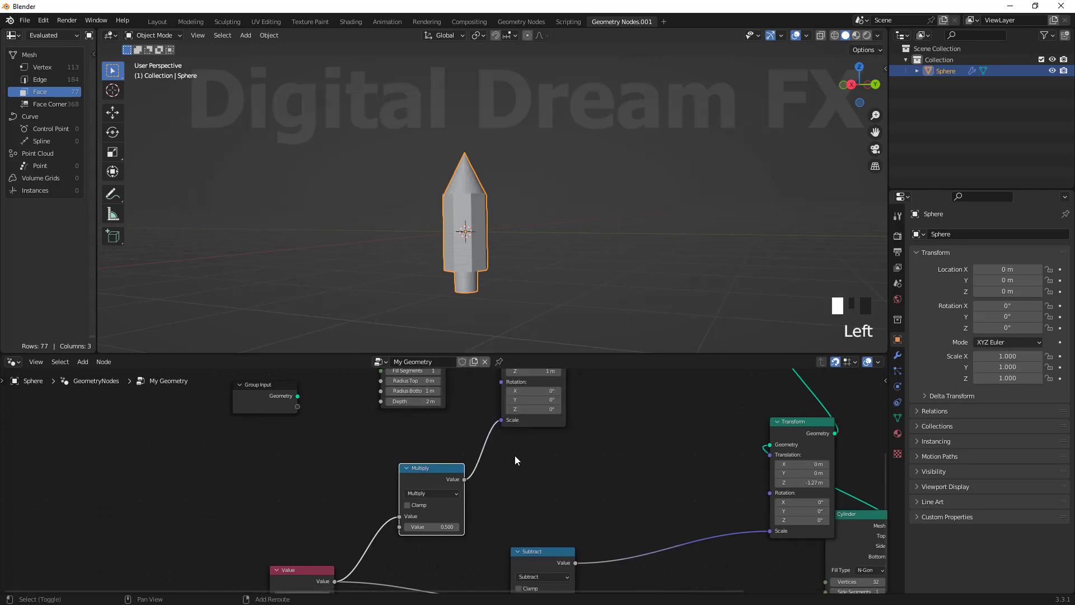
# Set the Multiply node's amount to 0.6 and the shared Value node to 1.6.
pyautogui.moveTo(427, 485); pyautogui.dragTo(443, 467, button='middle')
pyautogui.scroll(-3, 442, 468)
pyautogui.moveTo(449, 471)
pyautogui.mouseDown()
pyautogui.moveTo(465, 471)
pyautogui.moveTo(455, 471)
pyautogui.mouseUp()
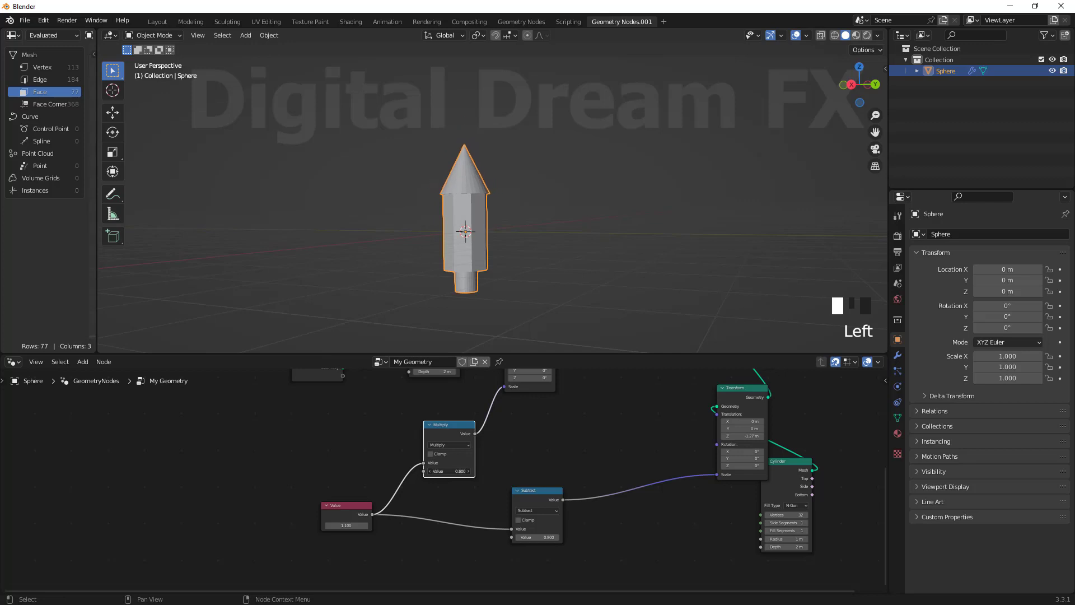
pyautogui.scroll(3, 470, 460)
pyautogui.moveTo(262, 564); pyautogui.dragTo(297, 563)
pyautogui.scroll(-3, 529, 429)
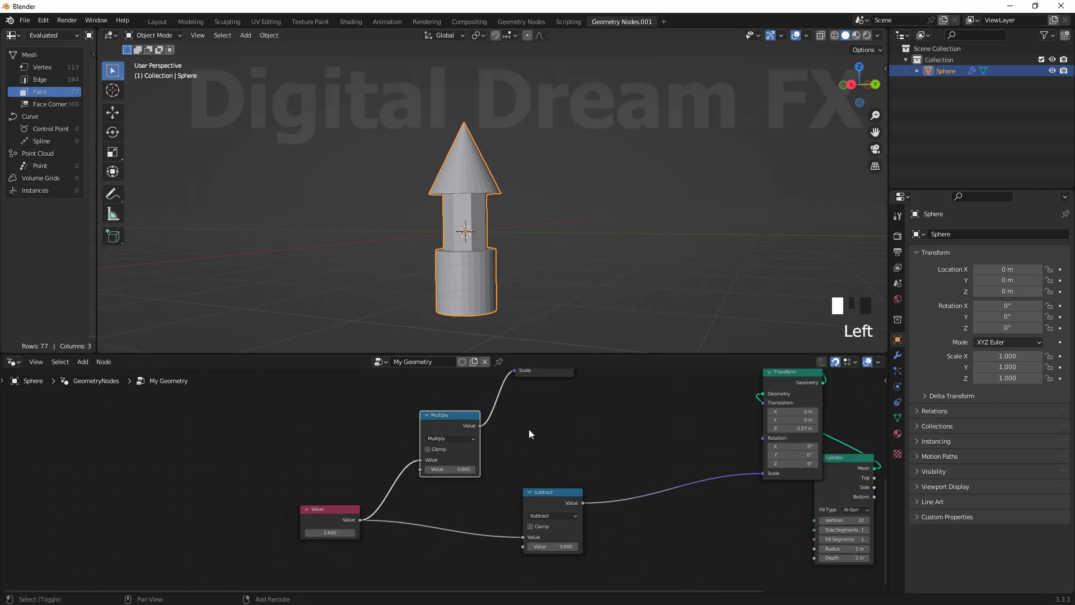
# Select the base Transform and Cylinder nodes together and move them closer to the Subtract node.
pyautogui.moveTo(528, 429); pyautogui.dragTo(478, 534, button='middle')
pyautogui.scroll(-9, 464, 474)
pyautogui.moveTo(547, 498); pyautogui.dragTo(460, 479, button='middle')
pyautogui.scroll(4, 459, 478)
pyautogui.moveTo(626, 565); pyautogui.dragTo(429, 436)
pyautogui.moveTo(516, 471); pyautogui.dragTo(435, 457)
pyautogui.scroll(3, 520, 470)
pyautogui.moveTo(520, 470); pyautogui.dragTo(630, 490, button='middle')
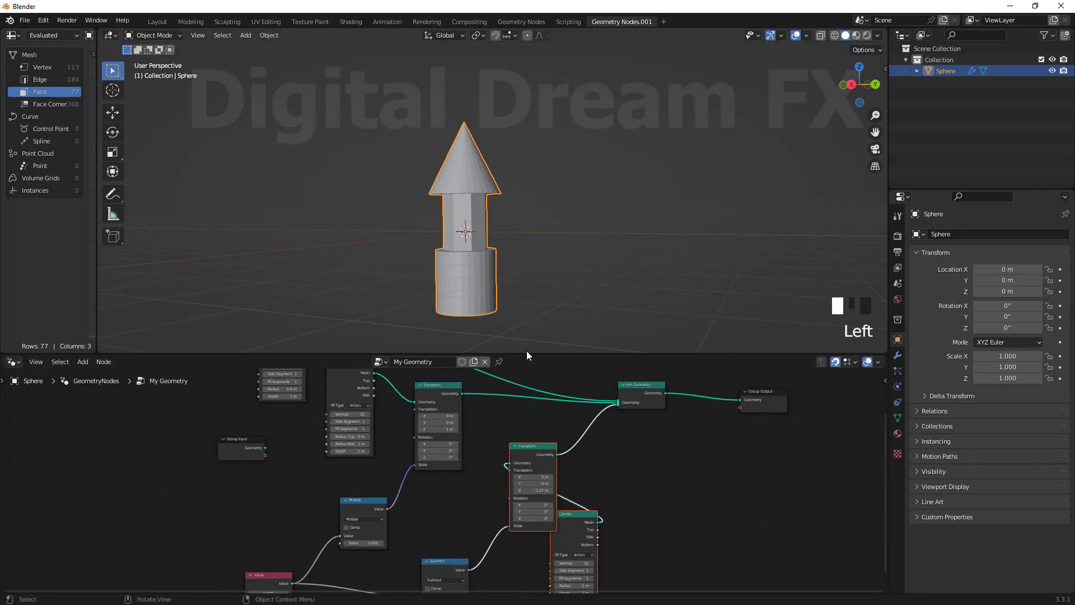
# Enlarge the node editor and rearrange the base Cylinder, base Transform and Join Geometry nodes into a tidy order.
pyautogui.moveTo(529, 357); pyautogui.dragTo(528, 60)
pyautogui.scroll(3, 479, 327)
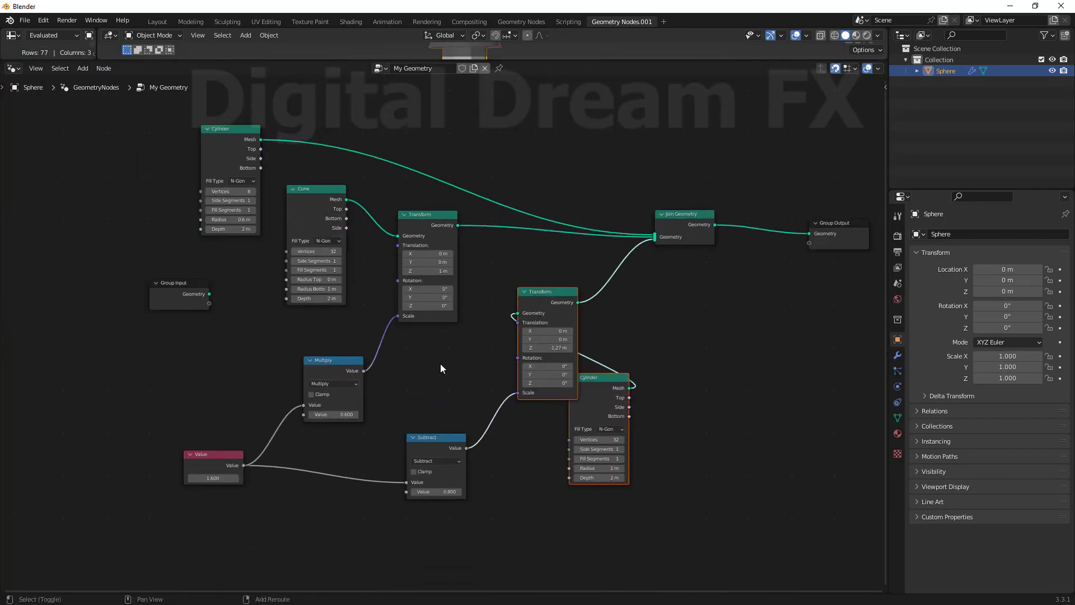
pyautogui.moveTo(577, 300); pyautogui.dragTo(690, 345)
pyautogui.click(697, 339)
pyautogui.moveTo(583, 407); pyautogui.dragTo(523, 321)
pyautogui.moveTo(524, 321); pyautogui.dragTo(348, 335, button='middle')
pyautogui.moveTo(513, 230); pyautogui.dragTo(580, 212)
pyautogui.scroll(-4, 515, 410)
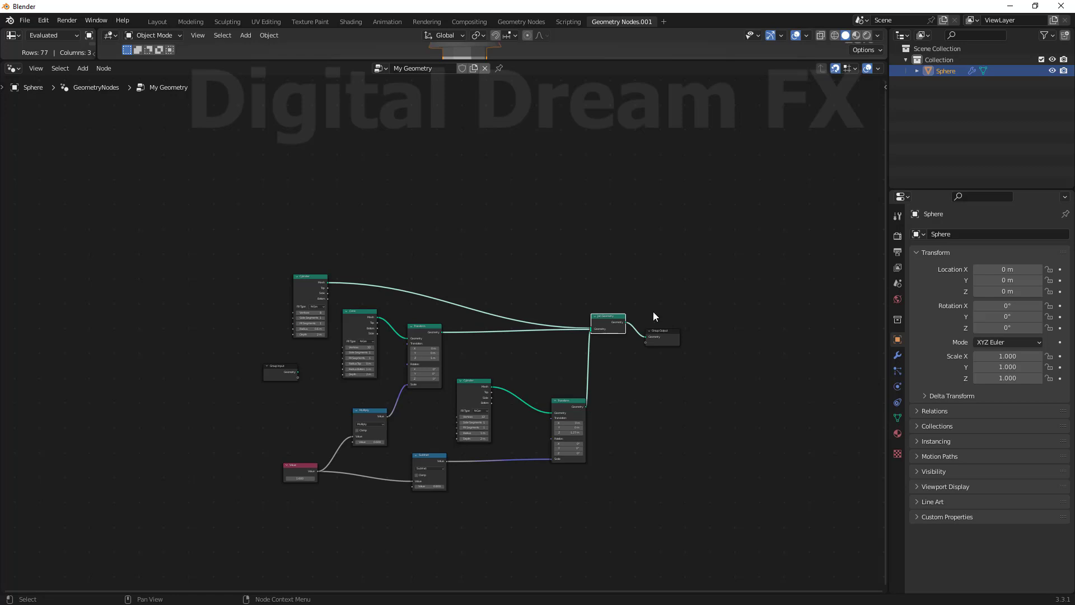
# Shrink the node editor to give the 3D viewport its space back.
pyautogui.moveTo(506, 60); pyautogui.dragTo(608, 394)
pyautogui.scroll(-3, 476, 348)
pyautogui.moveTo(476, 349); pyautogui.dragTo(478, 407, button='middle')
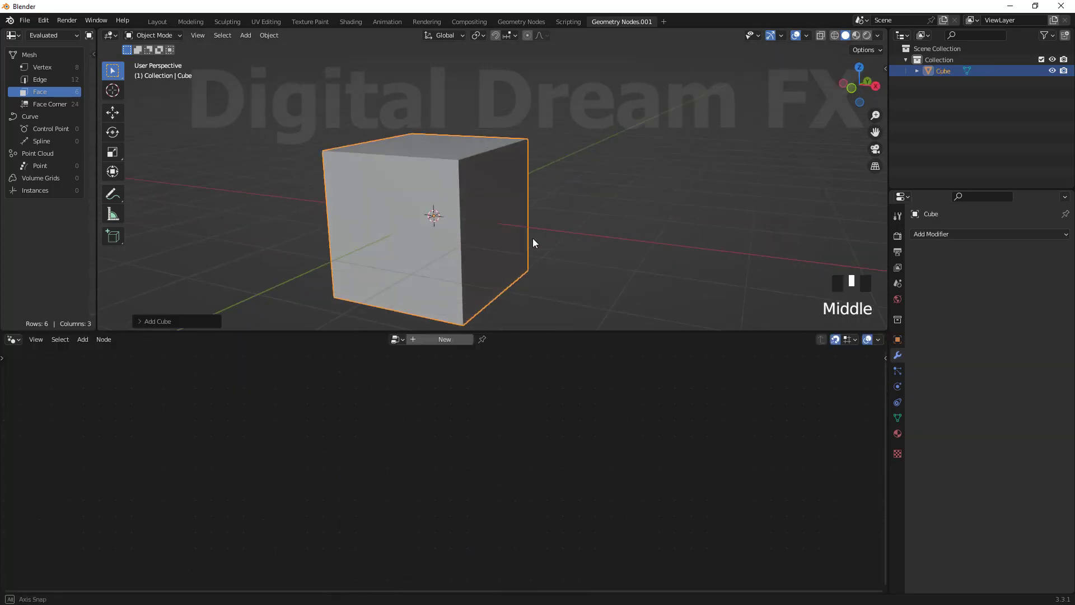
# Turn on Cavity in the viewport shading options and change the cavity type to emphasise the cube's edges.
pyautogui.moveTo(533, 237)
pyautogui.keyDown('shift'); pyautogui.mouseDown(button='middle')
pyautogui.moveTo(604, 247)
pyautogui.moveTo(784, 148)
pyautogui.mouseUp(button='middle'); pyautogui.keyUp('shift')
pyautogui.click(877, 35)
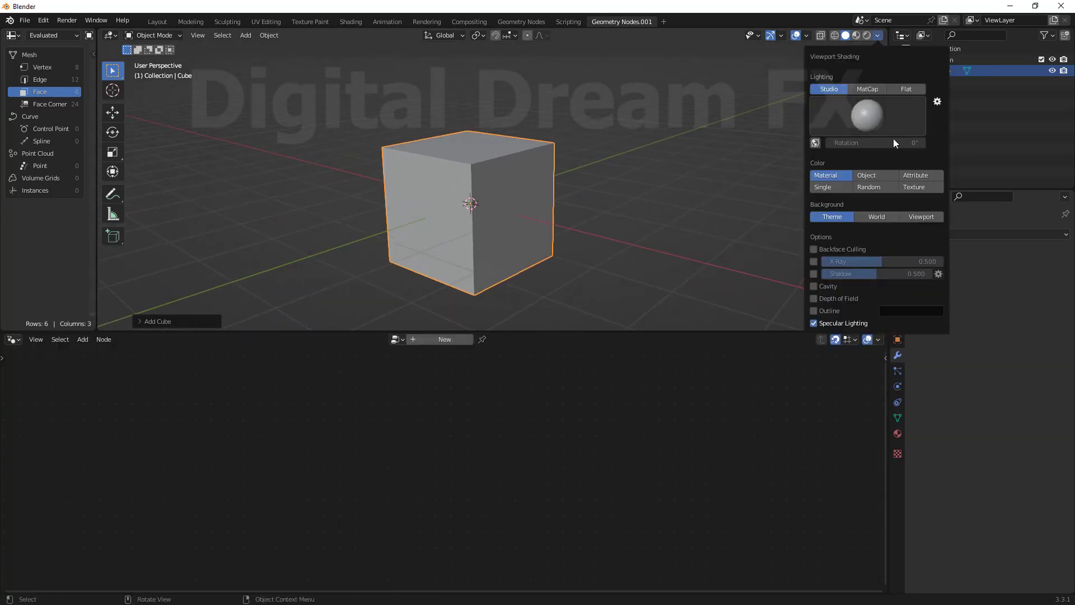
pyautogui.click(814, 286)
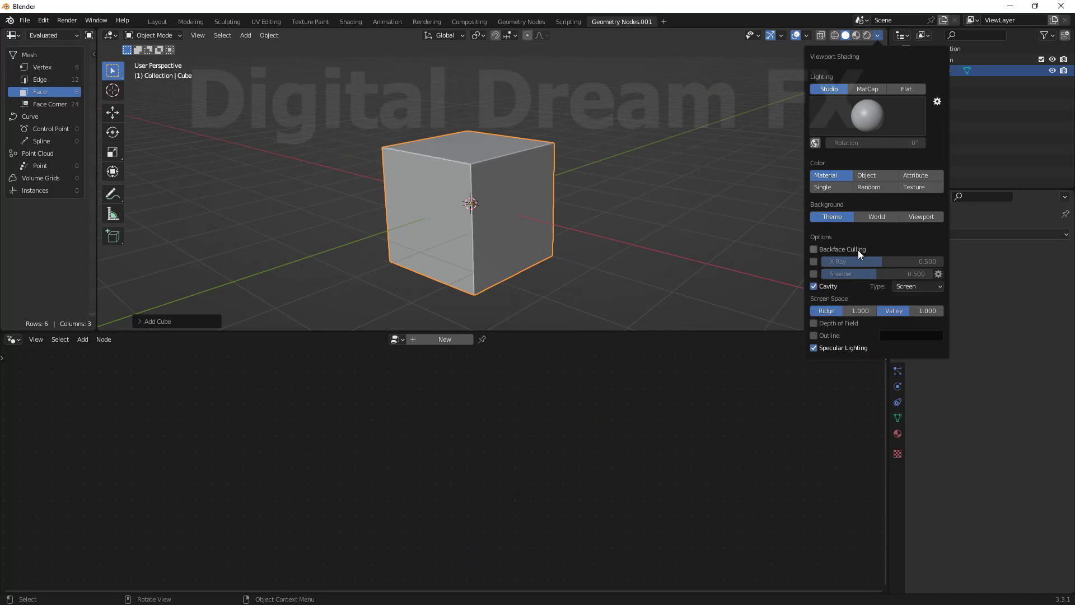
pyautogui.click(905, 287)
pyautogui.click(890, 322)
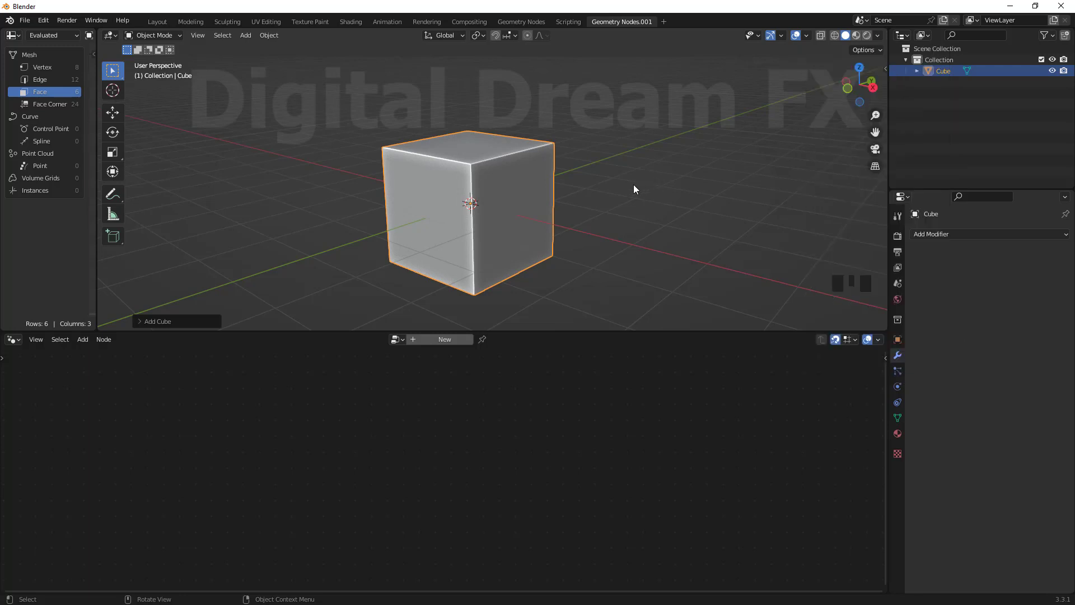
# Create a new geometry node tree on the cube and cut the link between Group Input and Group Output.
pyautogui.scroll(2, 620, 200)
pyautogui.scroll(-4, 536, 207)
pyautogui.moveTo(536, 207)
pyautogui.keyDown('shift'); pyautogui.mouseDown(button='middle')
pyautogui.moveTo(633, 267)
pyautogui.moveTo(619, 253)
pyautogui.mouseUp(button='middle'); pyautogui.keyUp('shift')
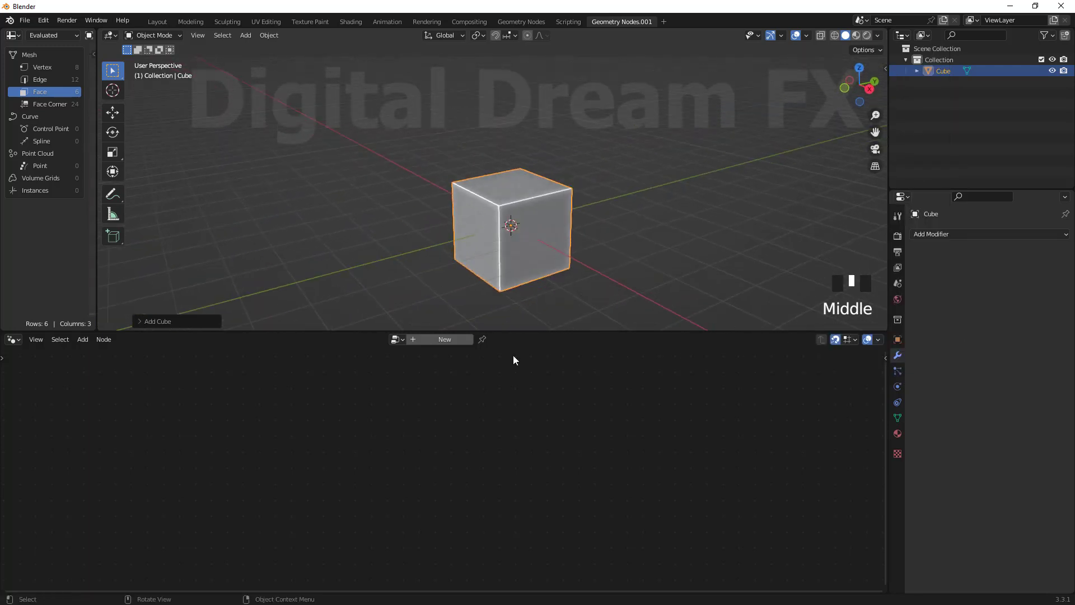
pyautogui.click(452, 340)
pyautogui.keyDown('ctrl'); pyautogui.moveTo(441, 429); pyautogui.dragTo(450, 473, button='right'); pyautogui.keyUp('ctrl')
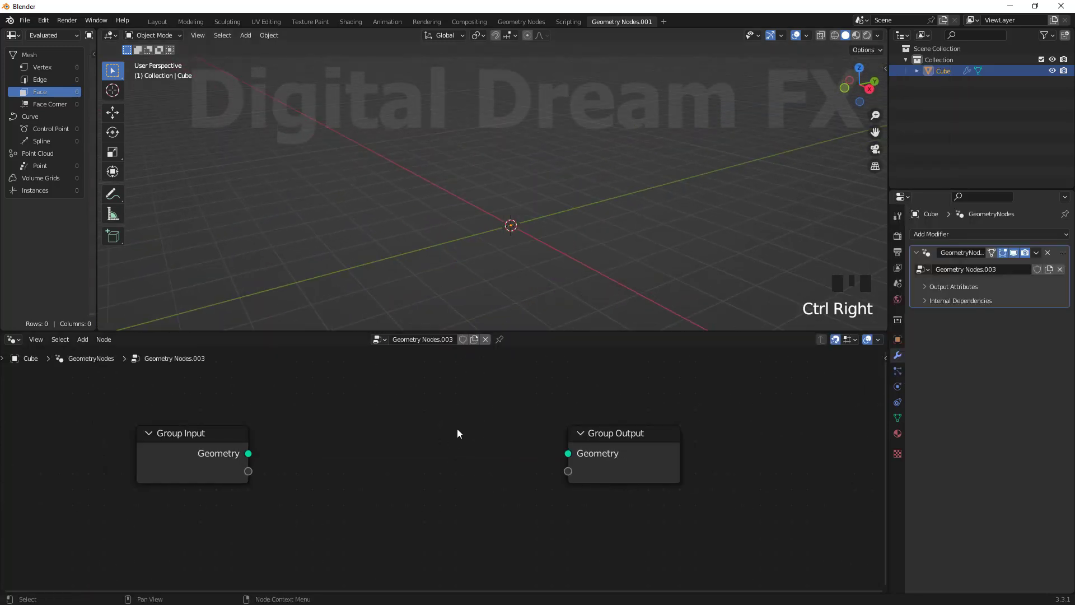
# Reposition the Group Output and Group Input nodes, leaving a gap between them.
pyautogui.scroll(3, 464, 445)
pyautogui.moveTo(547, 432); pyautogui.dragTo(523, 425, button='middle')
pyautogui.moveTo(670, 427); pyautogui.dragTo(509, 427)
pyautogui.moveTo(269, 440); pyautogui.dragTo(383, 415, button='middle')
pyautogui.moveTo(256, 384); pyautogui.dragTo(235, 384)
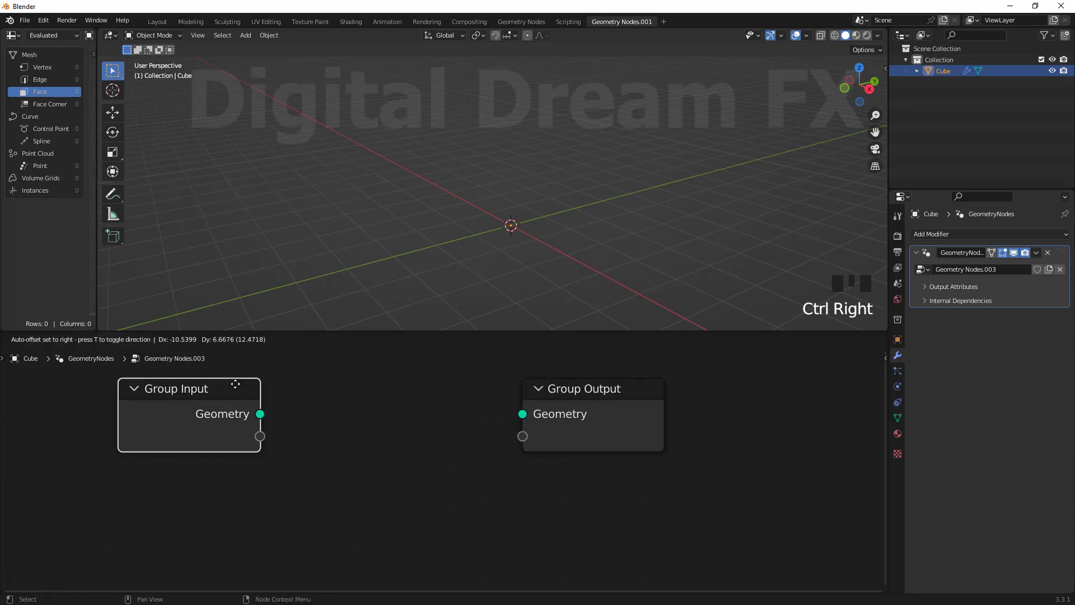
# Rename the node tree as sPIKY EFFECT.
pyautogui.click(414, 338)
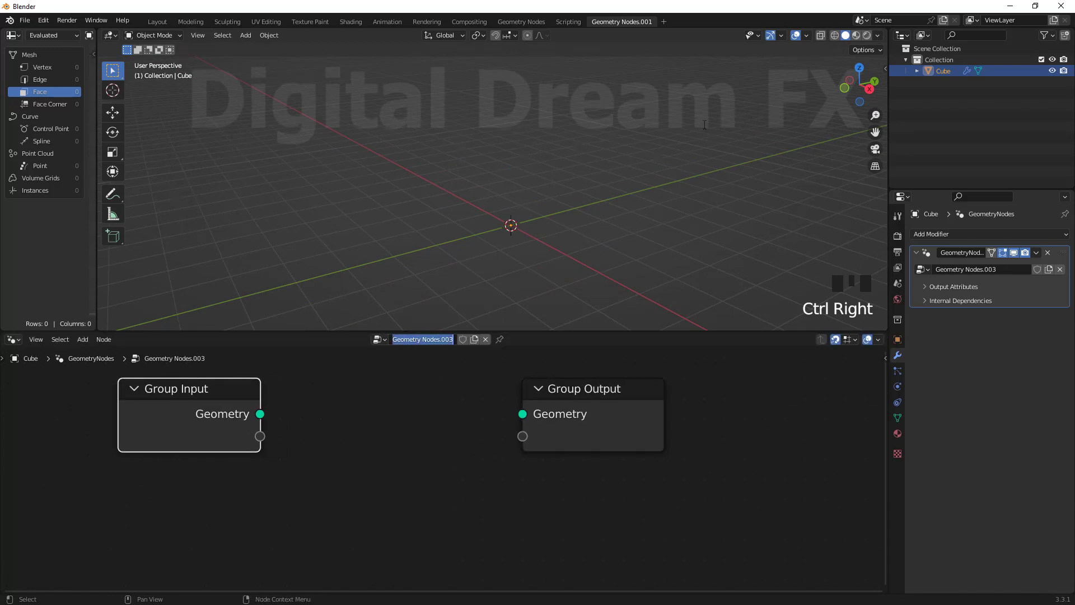
pyautogui.write('sPIKY EFFECT')
pyautogui.press('Return')
# Add an Ico Sphere node and place it between and slightly below Group Input and Group Output.
pyautogui.moveTo(399, 427); pyautogui.dragTo(408, 456, button='middle')
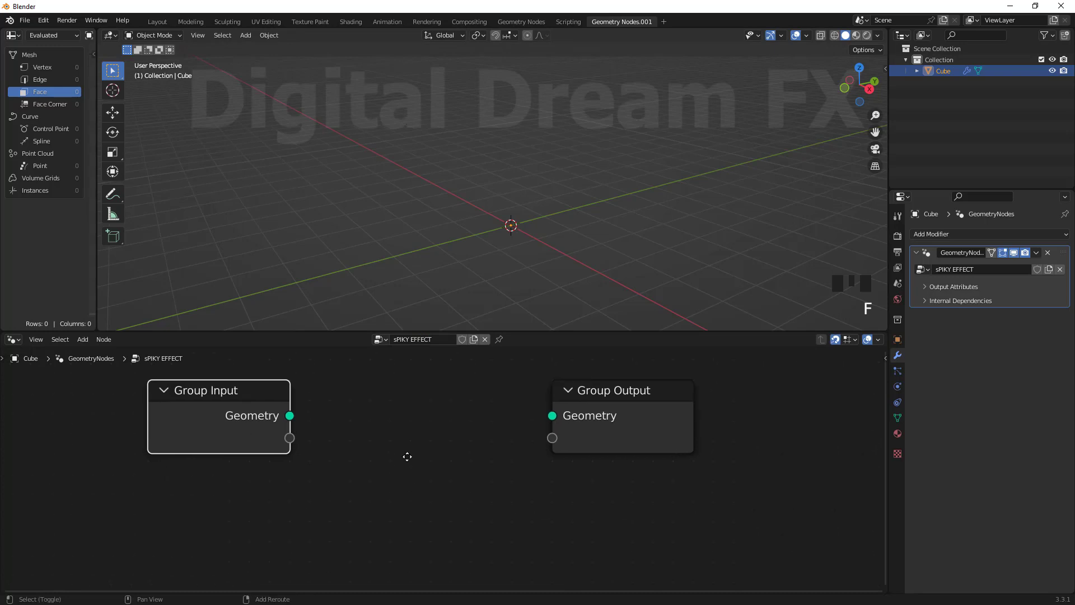
pyautogui.scroll(-3, 416, 454)
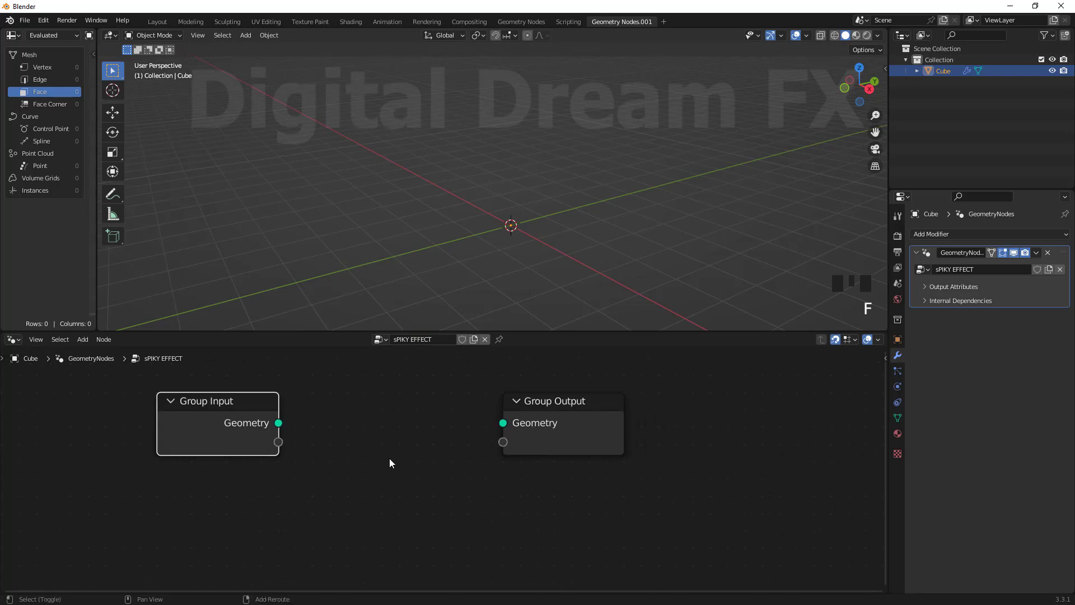
pyautogui.hotkey('shift', 'a')
pyautogui.moveTo(371, 470)
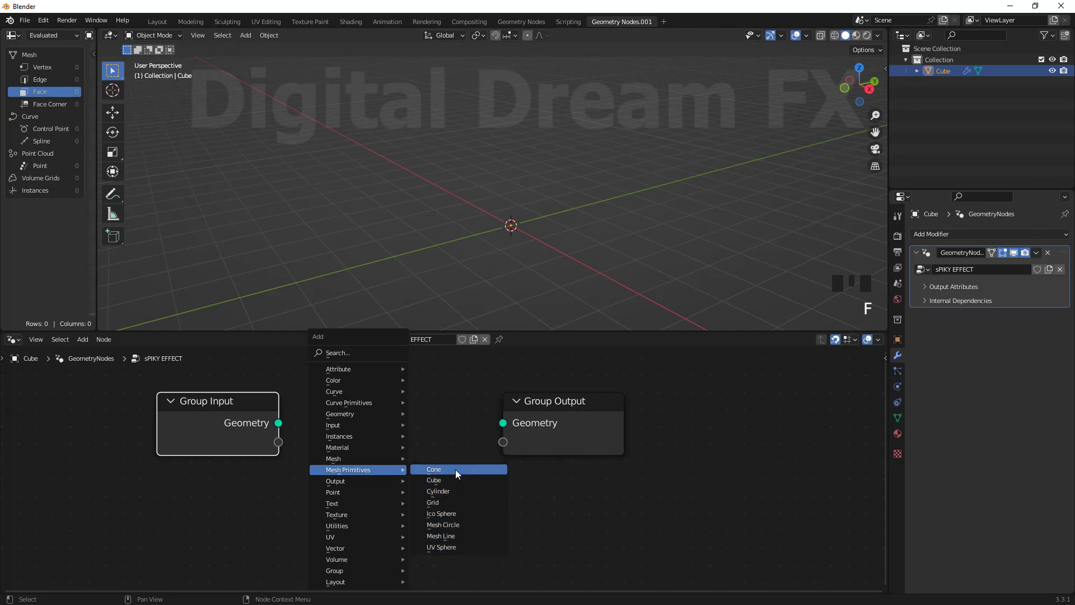
pyautogui.click(455, 511)
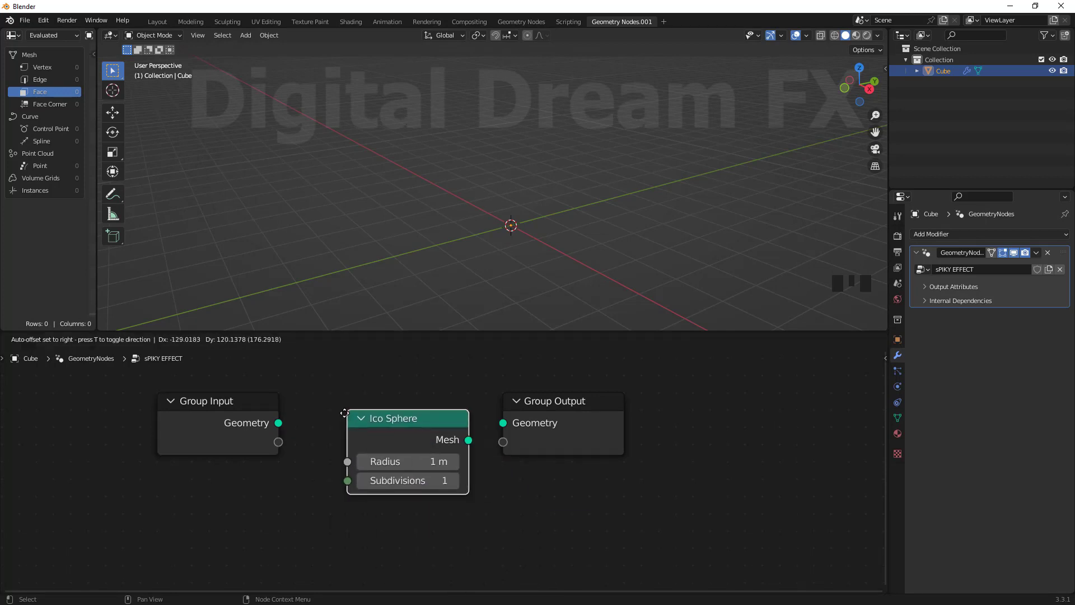
pyautogui.click(317, 391)
pyautogui.press('Home')
pyautogui.moveTo(480, 437); pyautogui.dragTo(454, 462)
pyautogui.scroll(-4, 566, 519)
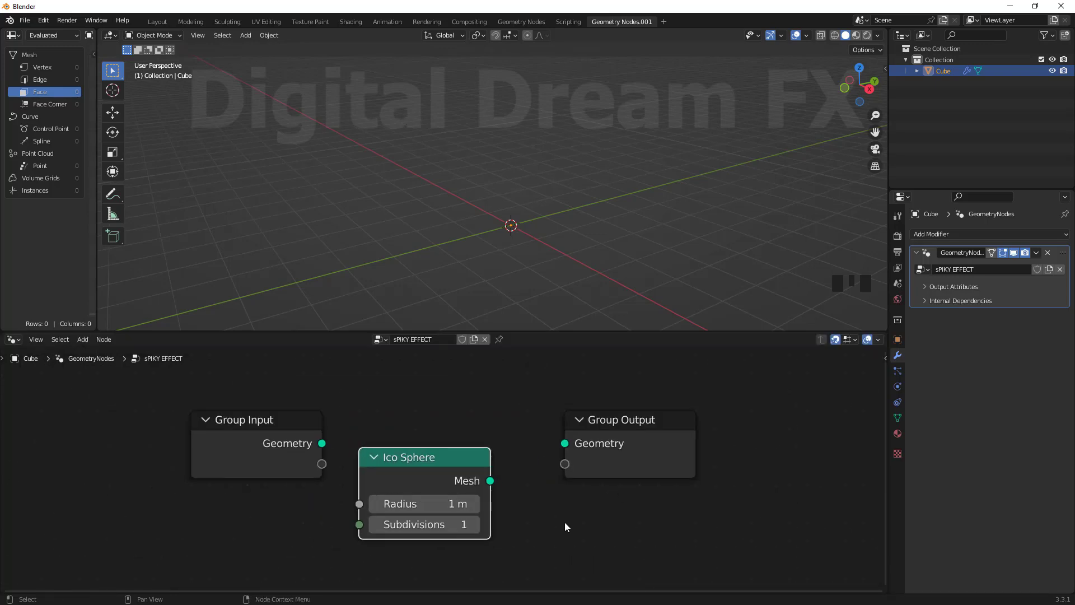
# Connect the Ico Sphere's Mesh to the Group Output's Geometry and move Group Output further away.
pyautogui.moveTo(501, 515); pyautogui.dragTo(501, 489, button='middle')
pyautogui.moveTo(490, 456); pyautogui.dragTo(517, 451)
pyautogui.moveTo(568, 420); pyautogui.dragTo(566, 419)
pyautogui.moveTo(646, 395); pyautogui.dragTo(777, 414)
pyautogui.click(448, 430)
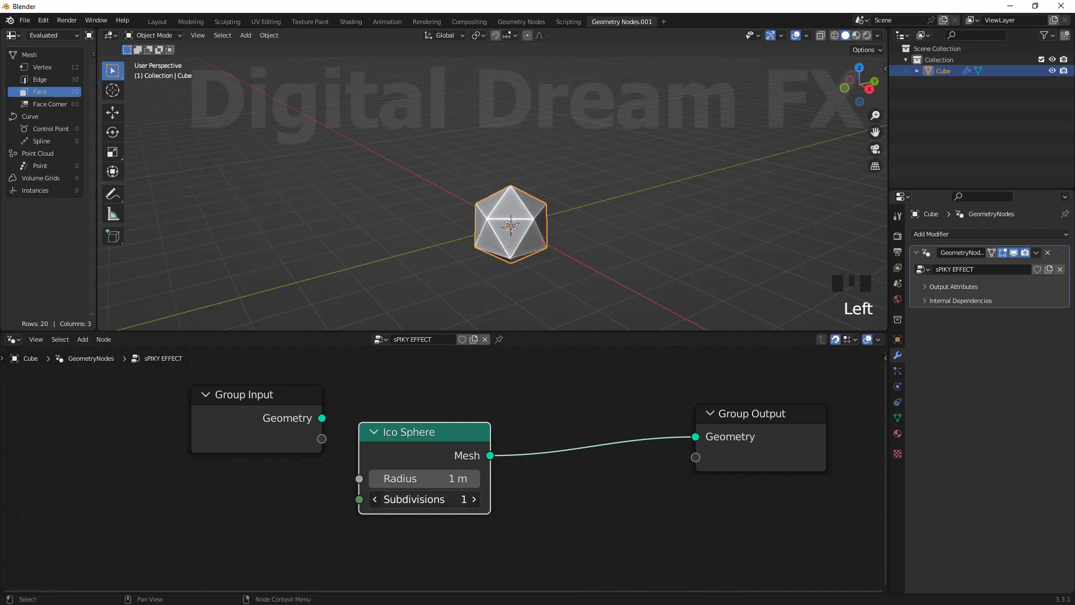
# Raise the Ico Sphere's subdivisions to 5.
pyautogui.click(474, 499)
pyautogui.click(474, 499)
pyautogui.click(474, 499)
pyautogui.moveTo(511, 259); pyautogui.dragTo(502, 205, button='middle')
pyautogui.scroll(5, 545, 236)
pyautogui.scroll(-3, 542, 237)
pyautogui.click(475, 499)
pyautogui.scroll(4, 592, 230)
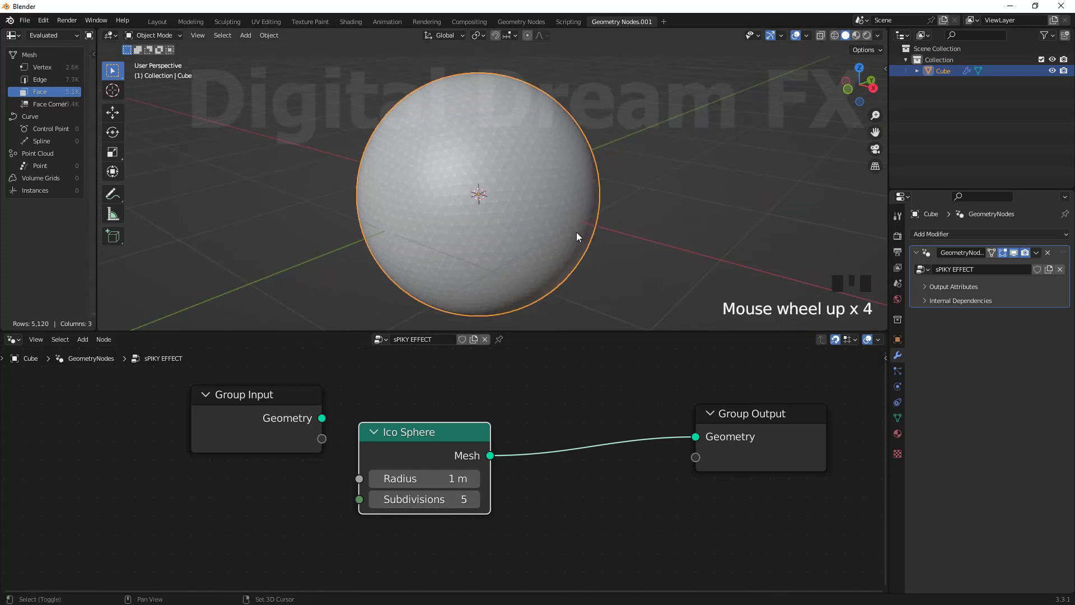
# Move the Group Input and Ico Sphere nodes away from Group Output to make room for another node.
pyautogui.keyDown('shift'); pyautogui.moveTo(593, 230); pyautogui.dragTo(553, 184, button='middle'); pyautogui.keyUp('shift')
pyautogui.moveTo(529, 333); pyautogui.dragTo(521, 355)
pyautogui.moveTo(330, 452); pyautogui.dragTo(168, 452)
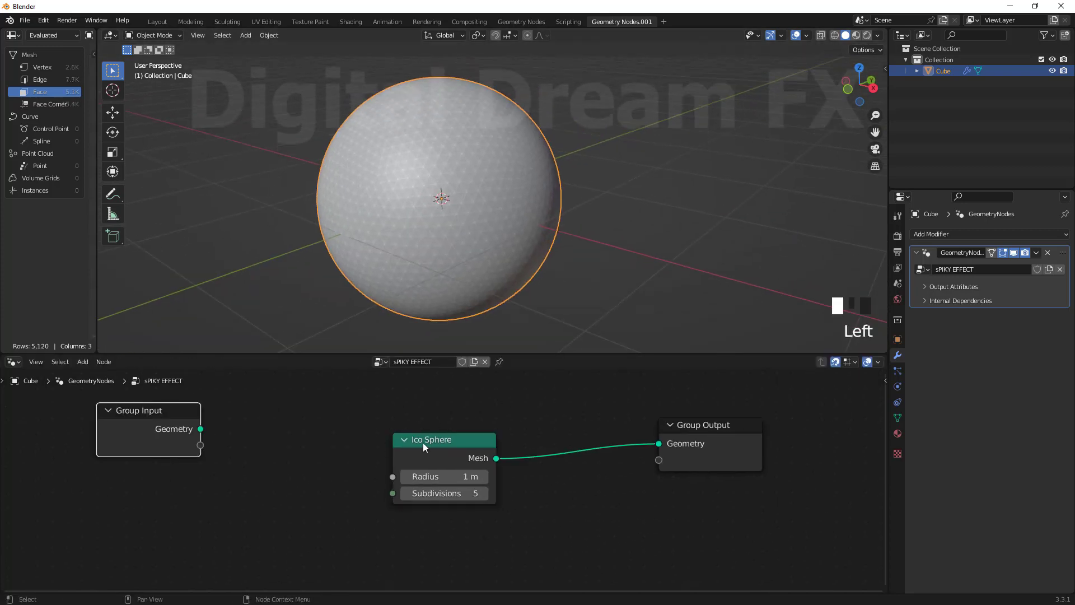
pyautogui.moveTo(429, 442); pyautogui.dragTo(384, 428)
pyautogui.moveTo(546, 498); pyautogui.dragTo(441, 489, button='middle')
pyautogui.moveTo(346, 440); pyautogui.dragTo(287, 440)
pyautogui.moveTo(444, 504); pyautogui.dragTo(455, 515, button='middle')
pyautogui.moveTo(446, 425); pyautogui.dragTo(469, 427, button='middle')
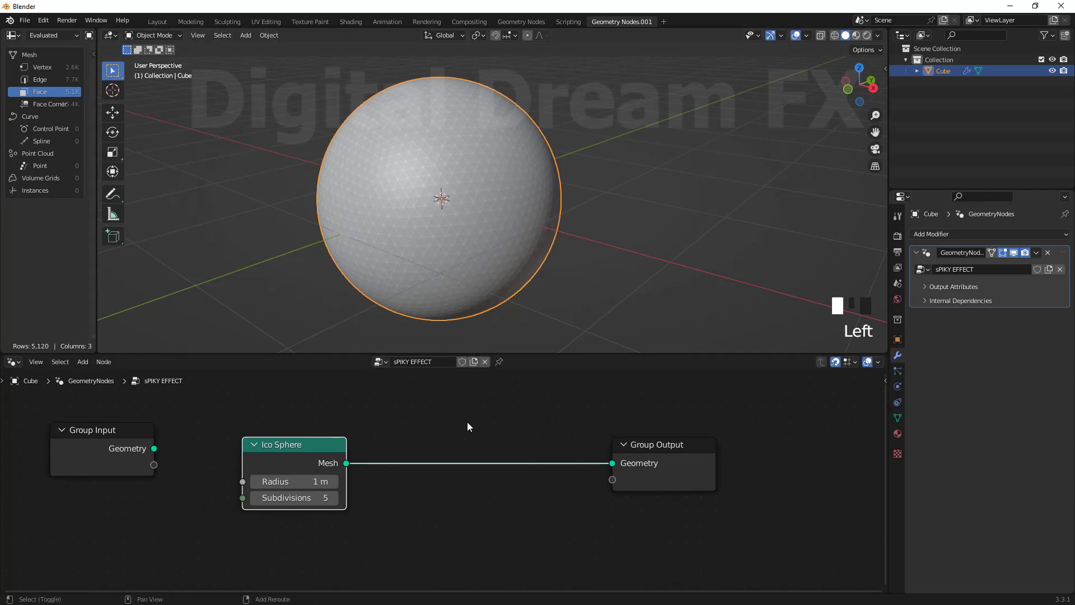
# Insert an Extrude Mesh node on the link between Ico Sphere and Group Output.
pyautogui.hotkey('shift', 'a')
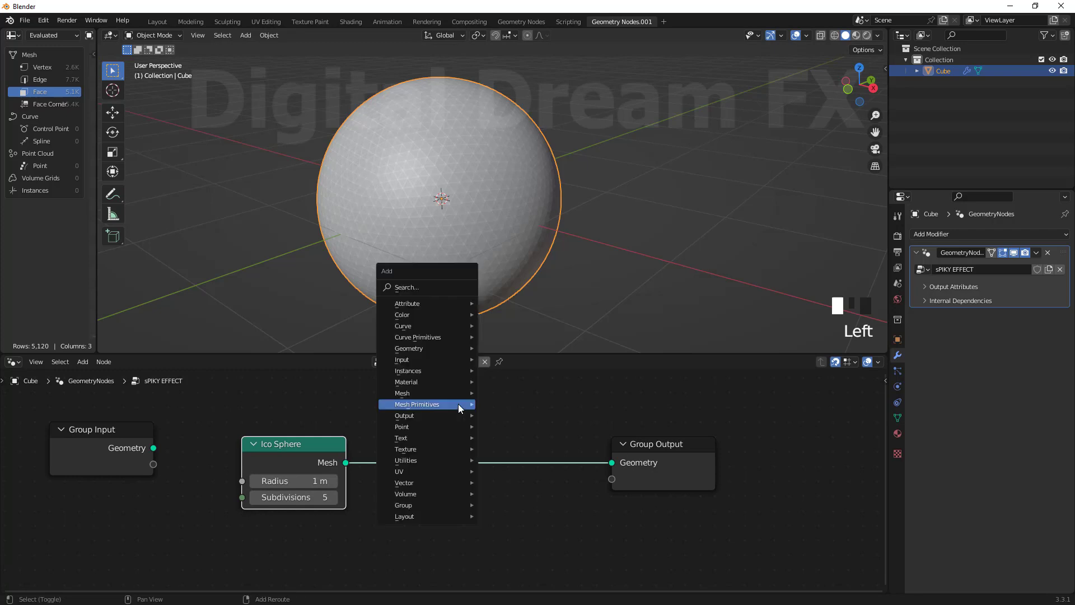
pyautogui.moveTo(449, 393)
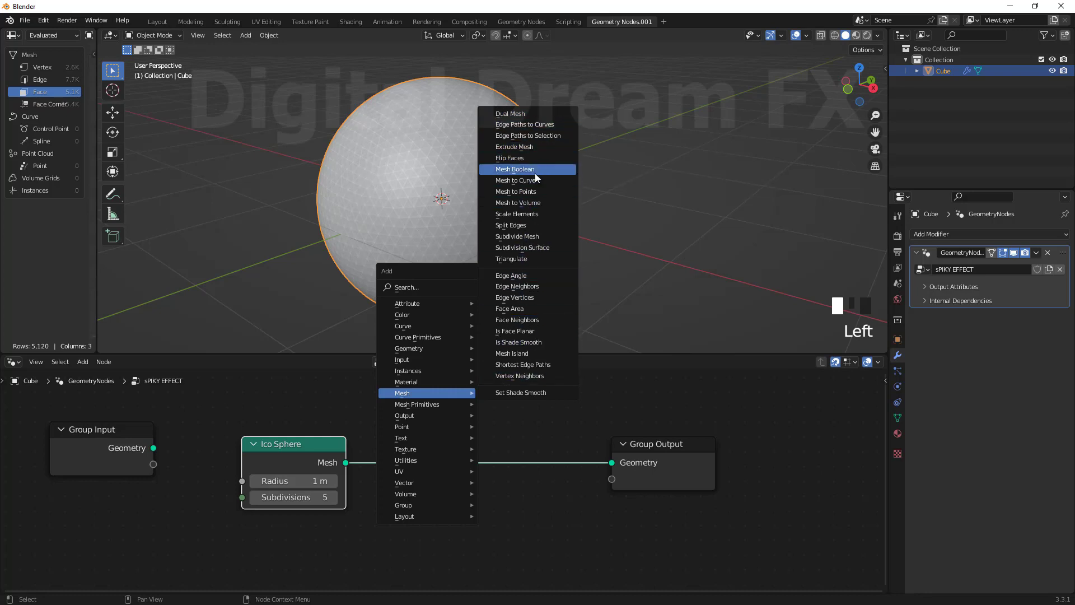
pyautogui.click(529, 148)
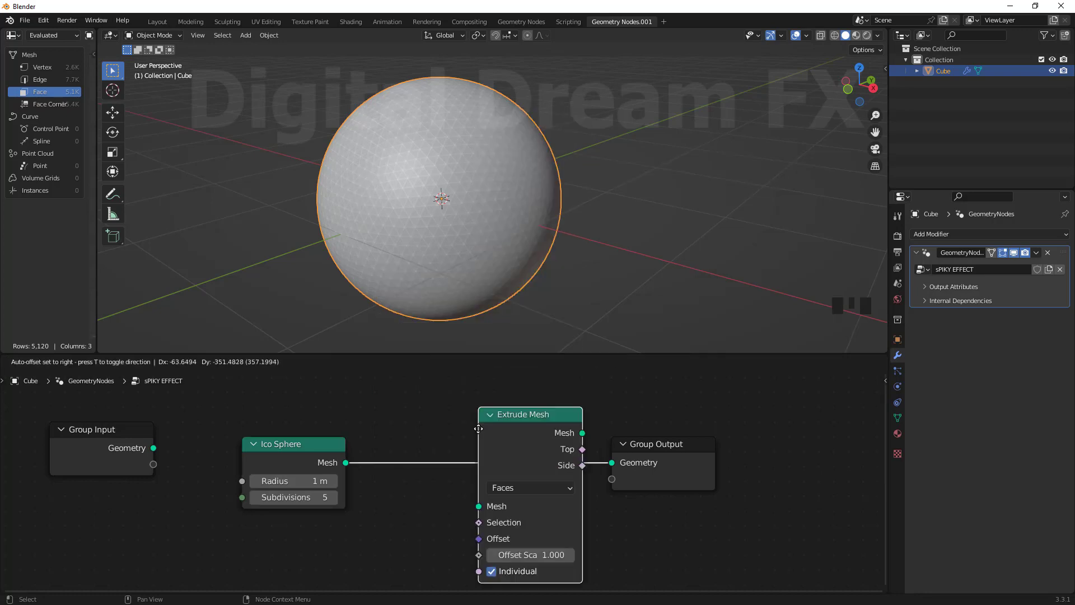
pyautogui.click(537, 434)
# Set the Extrude Mesh node's Offset Scale to 0.3.
pyautogui.scroll(-4, 553, 248)
pyautogui.moveTo(552, 248); pyautogui.dragTo(521, 242, button='middle')
pyautogui.scroll(3, 530, 280)
pyautogui.keyDown('shift'); pyautogui.moveTo(530, 284); pyautogui.dragTo(536, 286, button='middle'); pyautogui.keyUp('shift')
pyautogui.scroll(-4, 530, 292)
pyautogui.press('b')
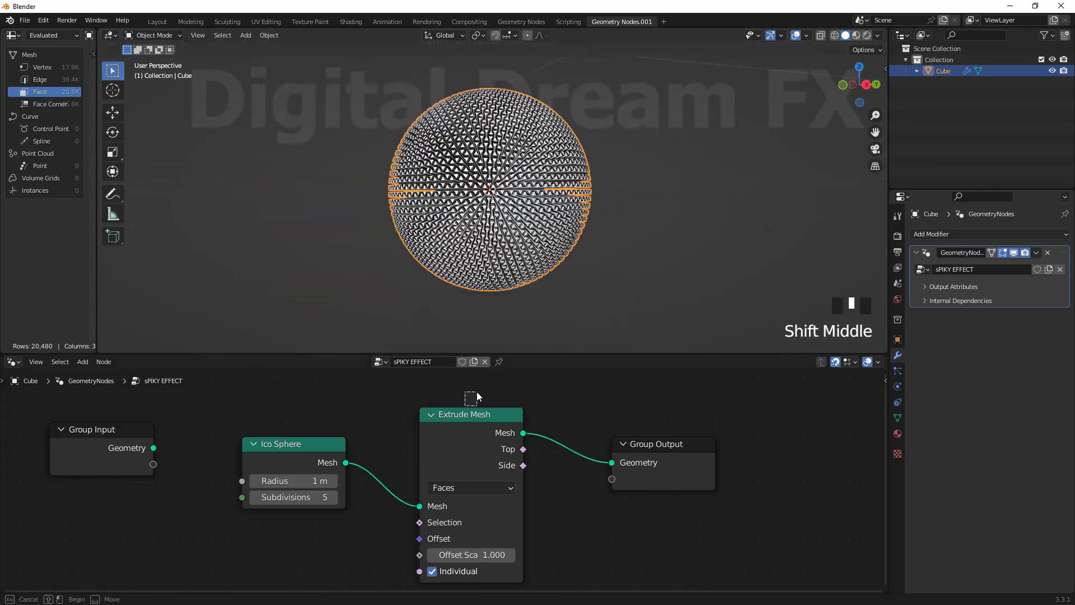
pyautogui.moveTo(474, 559); pyautogui.dragTo(426, 560)
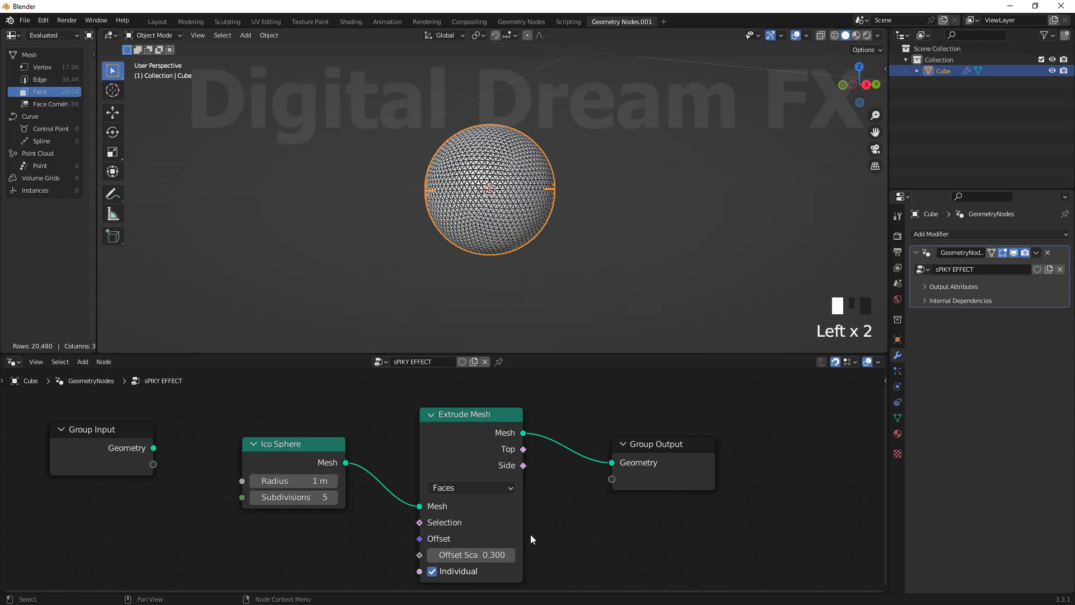
# Switch Individual off on Extrude Mesh, inspect the sphere in wireframe, and restore the option and solid shading.
pyautogui.click(432, 571)
pyautogui.scroll(4, 567, 226)
pyautogui.keyDown('shift'); pyautogui.moveTo(566, 226); pyautogui.dragTo(525, 277, button='middle'); pyautogui.keyUp('shift')
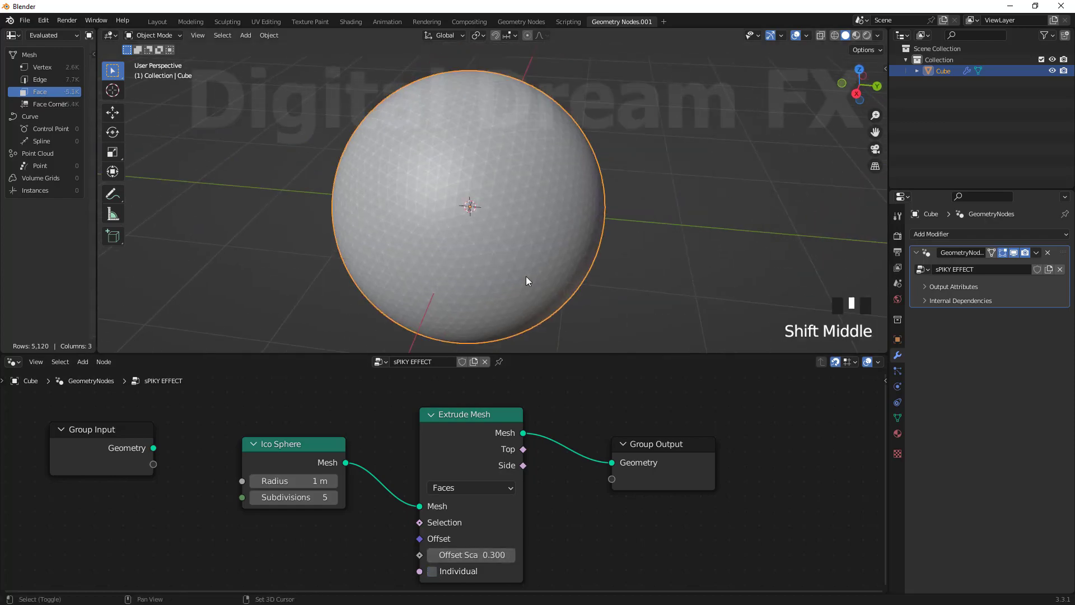
pyautogui.hotkey('shift', 'z')
pyautogui.moveTo(656, 241); pyautogui.dragTo(479, 313, button='middle')
pyautogui.scroll(5, 516, 204)
pyautogui.scroll(-2, 387, 285)
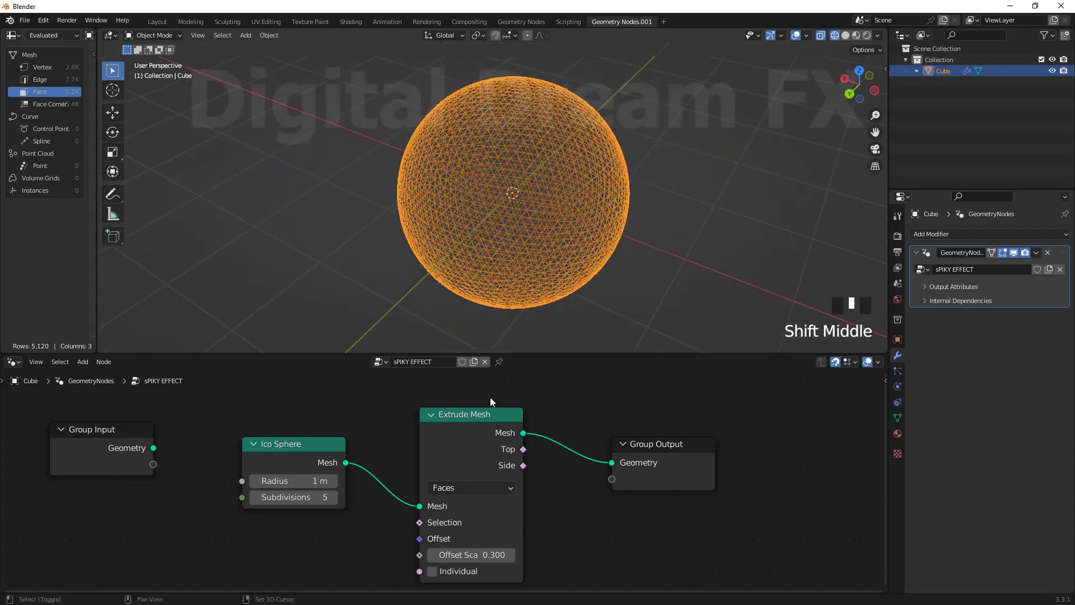
pyautogui.click(432, 571)
pyautogui.moveTo(605, 241)
pyautogui.mouseDown(button='middle')
pyautogui.moveTo(624, 224)
pyautogui.moveTo(540, 274)
pyautogui.moveTo(521, 247)
pyautogui.mouseUp(button='middle')
pyautogui.hotkey('shift', 'z')
# Increase the Extrude Mesh node's Offset Scale in several increments to lengthen the extrusions.
pyautogui.scroll(2, 538, 274)
pyautogui.click(511, 555)
pyautogui.click(510, 555)
pyautogui.click(511, 555)
pyautogui.click(511, 555)
# Reduce the Ico Sphere's subdivisions to 1.
pyautogui.scroll(-1, 300, 532)
pyautogui.keyDown('ctrl'); pyautogui.hscroll(-1, 300, 532); pyautogui.keyUp('ctrl')
pyautogui.click(319, 495)
pyautogui.click(319, 495)
pyautogui.click(319, 495)
pyautogui.click(318, 494)
# Adjust the Extrude Mesh node's Offset Scale to 1.6.
pyautogui.scroll(-4, 559, 249)
pyautogui.moveTo(559, 249); pyautogui.dragTo(516, 189, button='middle')
pyautogui.scroll(4, 528, 228)
pyautogui.click(460, 555)
pyautogui.click(459, 555)
pyautogui.scroll(-2, 568, 308)
pyautogui.keyDown('shift'); pyautogui.moveTo(567, 309); pyautogui.dragTo(571, 300, button='middle'); pyautogui.keyUp('shift')
# Rearrange the Ico Sphere and Extrude Mesh nodes to leave free space below them.
pyautogui.moveTo(364, 437); pyautogui.dragTo(329, 413)
pyautogui.moveTo(485, 429); pyautogui.dragTo(472, 405)
pyautogui.click(658, 455)
pyautogui.moveTo(548, 502); pyautogui.dragTo(571, 478, button='middle')
pyautogui.click(329, 512)
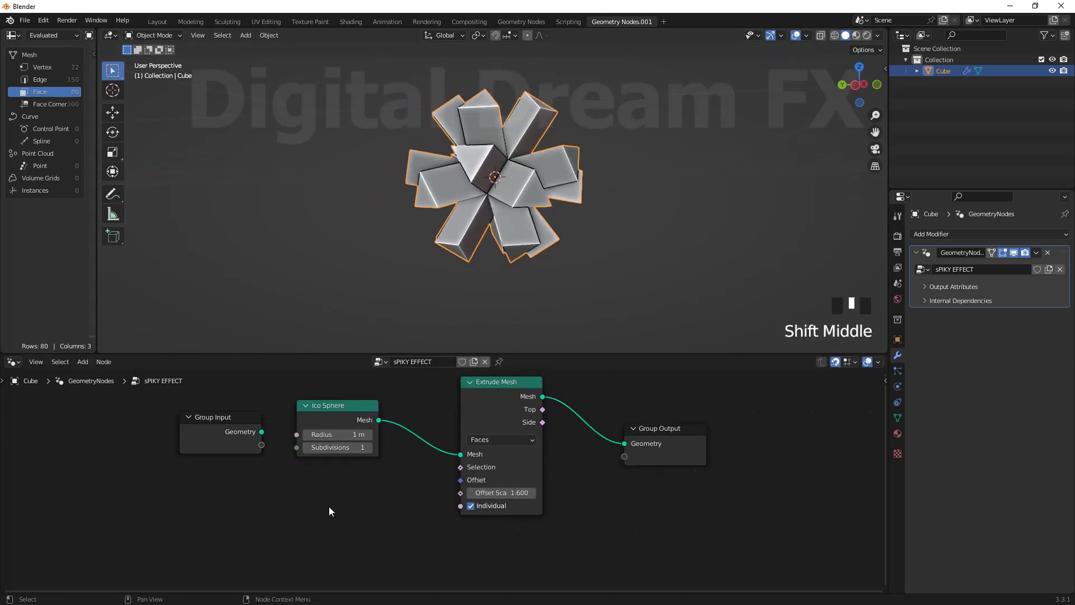
# Add a Random Value node below the Ico Sphere node.
pyautogui.moveTo(330, 532); pyautogui.dragTo(330, 539, button='middle')
pyautogui.hotkey('shift', 'a')
pyautogui.moveTo(321, 505)
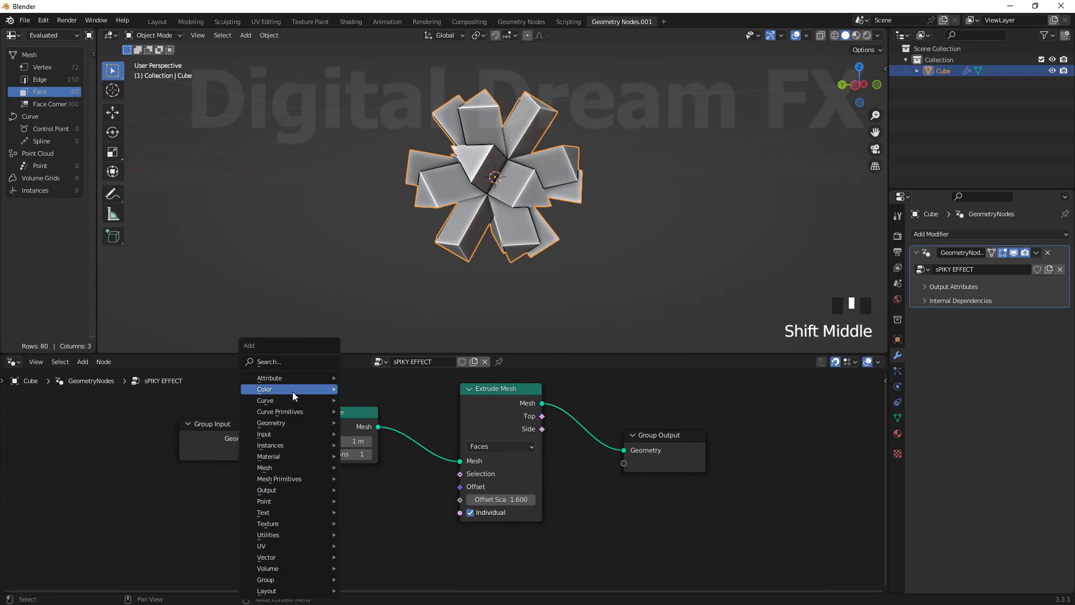
pyautogui.moveTo(281, 534)
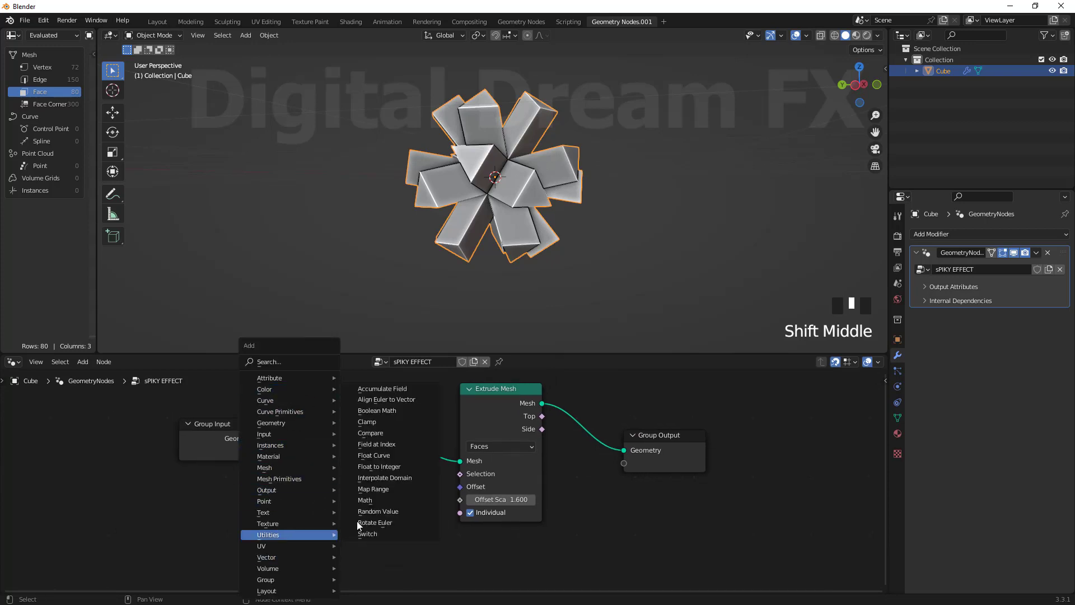
pyautogui.click(384, 516)
pyautogui.click(279, 495)
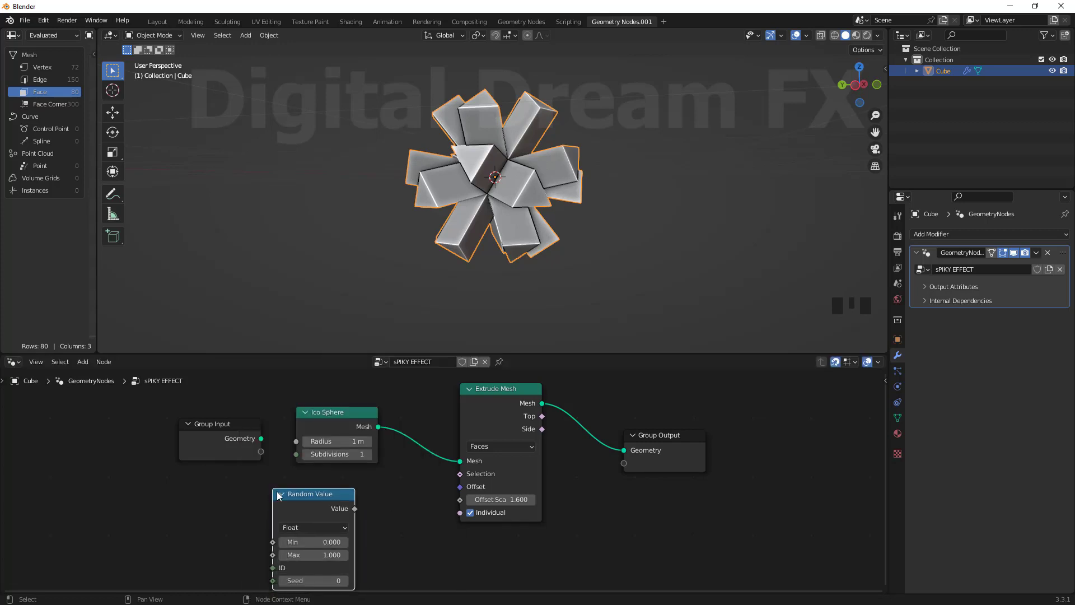
# Connect the Random Value output to the Extrude Mesh node's Offset Scale and move the Random Value node further from Extrude Mesh.
pyautogui.moveTo(435, 560); pyautogui.dragTo(433, 522, button='middle')
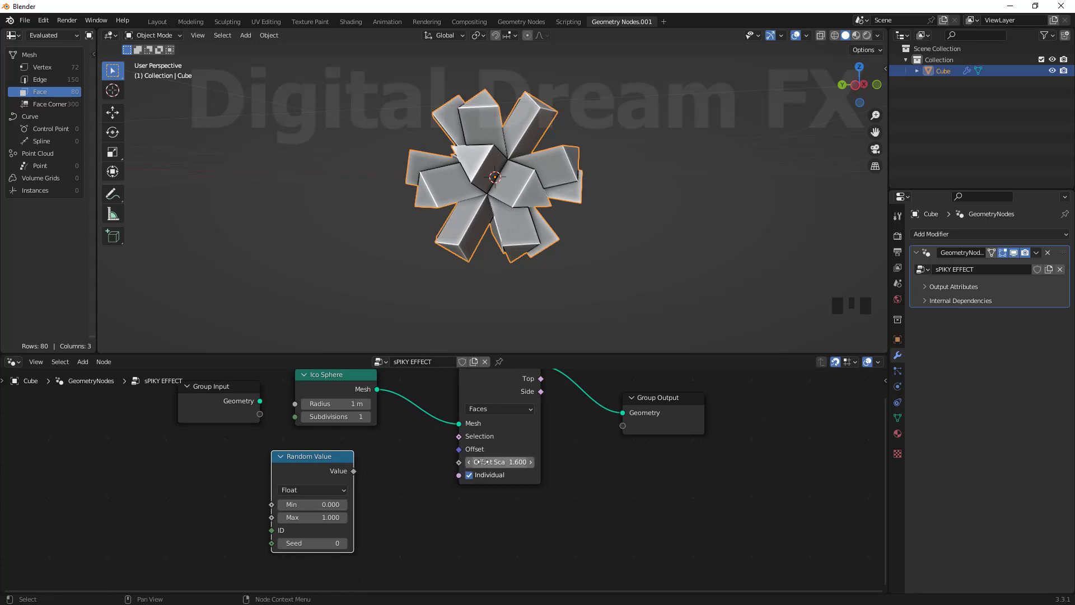
pyautogui.moveTo(427, 475); pyautogui.dragTo(461, 463)
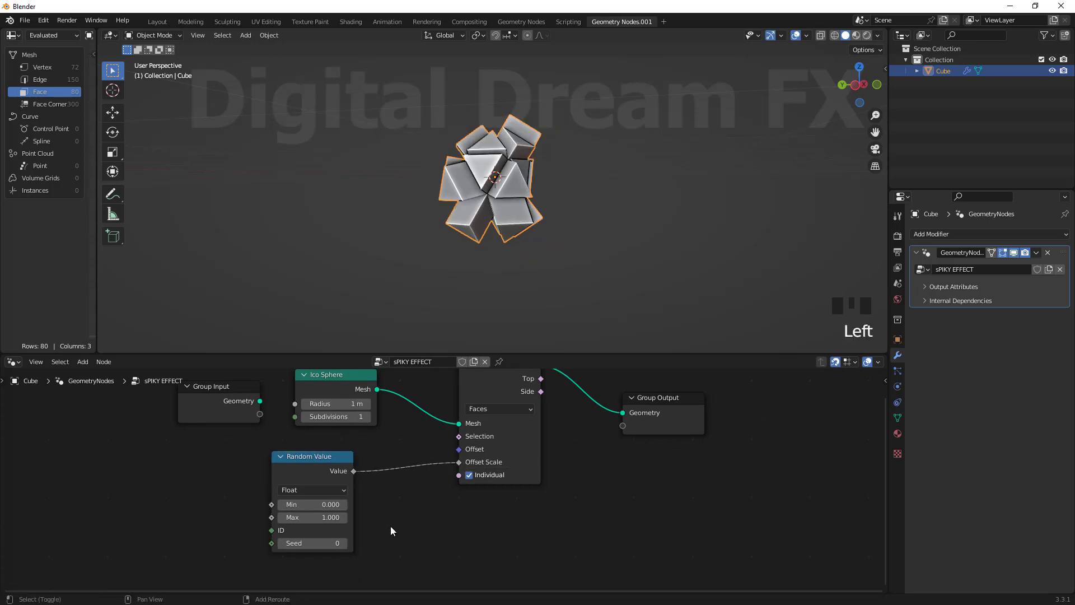
pyautogui.moveTo(332, 534); pyautogui.dragTo(378, 533, button='middle')
pyautogui.moveTo(371, 458); pyautogui.dragTo(335, 458)
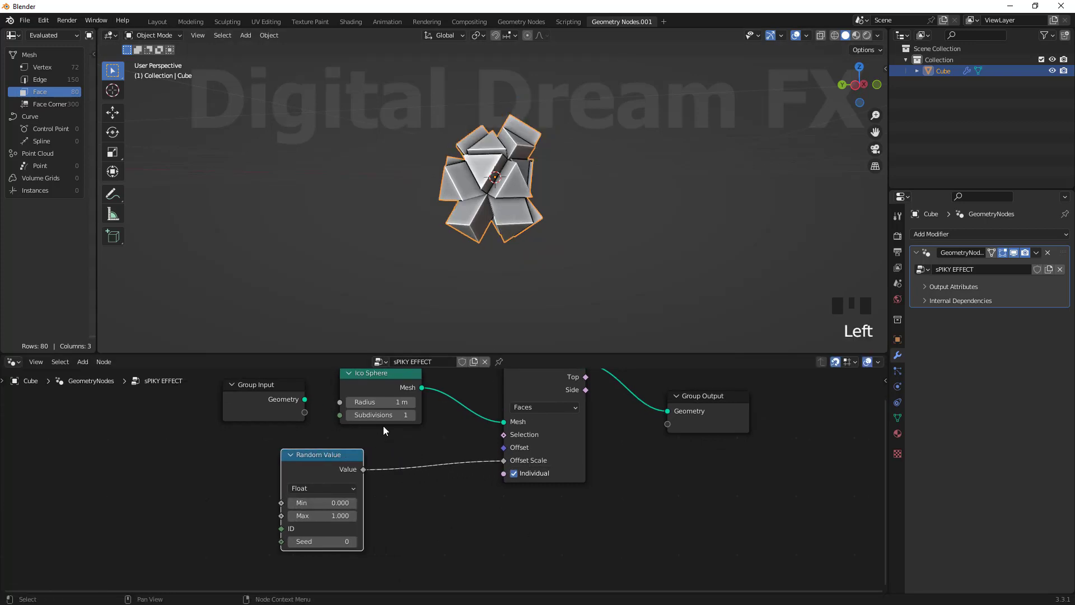
# Increase the Ico Sphere's subdivisions to 5 and view the whole randomized shape.
pyautogui.click(412, 415)
pyautogui.click(412, 415)
pyautogui.click(411, 415)
pyautogui.click(412, 415)
pyautogui.moveTo(667, 199); pyautogui.dragTo(562, 322, button='middle')
pyautogui.scroll(-3, 553, 264)
pyautogui.scroll(-2, 389, 435)
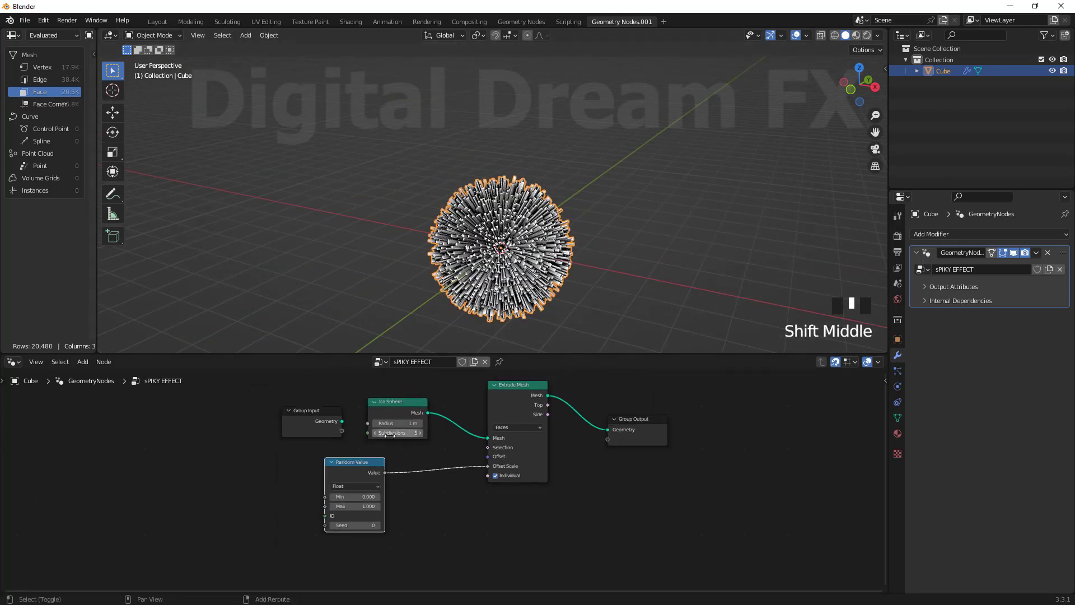
# Spread out the Random Value, Group Input and Ico Sphere nodes to free space before the Extrude Mesh node.
pyautogui.moveTo(324, 488); pyautogui.dragTo(344, 492, button='middle')
pyautogui.moveTo(386, 465); pyautogui.dragTo(446, 509)
pyautogui.moveTo(320, 414); pyautogui.dragTo(234, 430)
pyautogui.moveTo(407, 405); pyautogui.dragTo(341, 446)
pyautogui.click(390, 413)
# Insert a UV Sphere node as the Extrude Mesh input in place of the Ico Sphere, and move both sphere nodes apart.
pyautogui.hotkey('shift', 'a')
pyautogui.moveTo(390, 413)
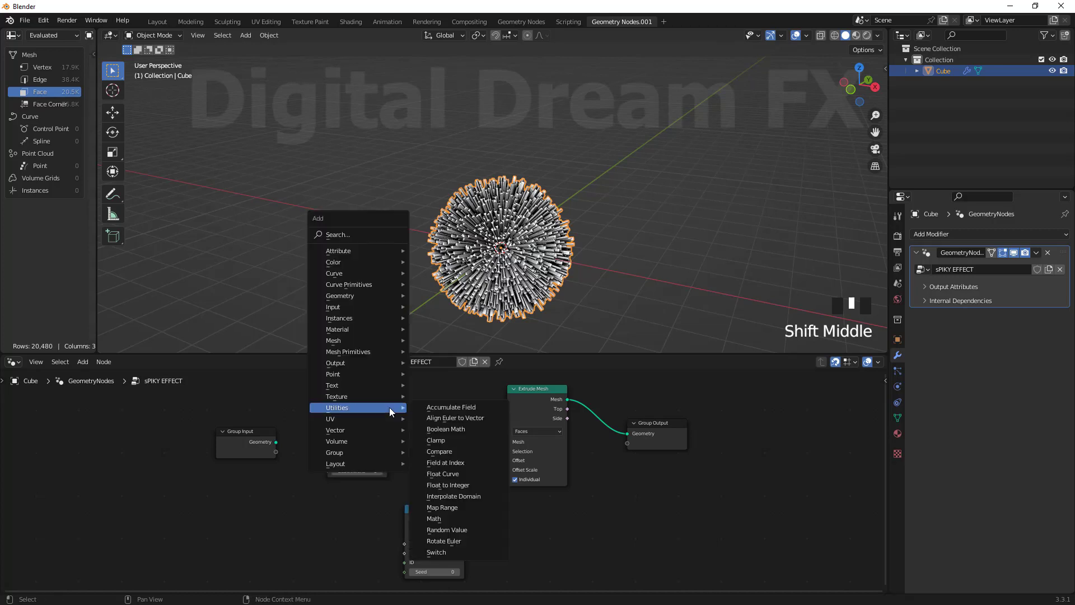
pyautogui.moveTo(378, 351)
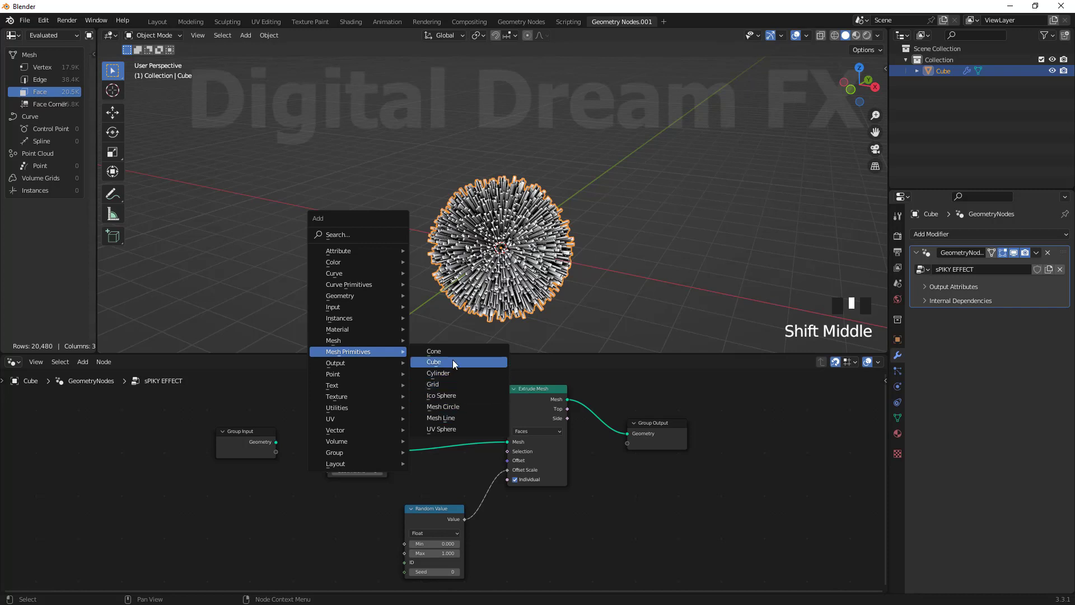
pyautogui.click(455, 428)
pyautogui.click(426, 413)
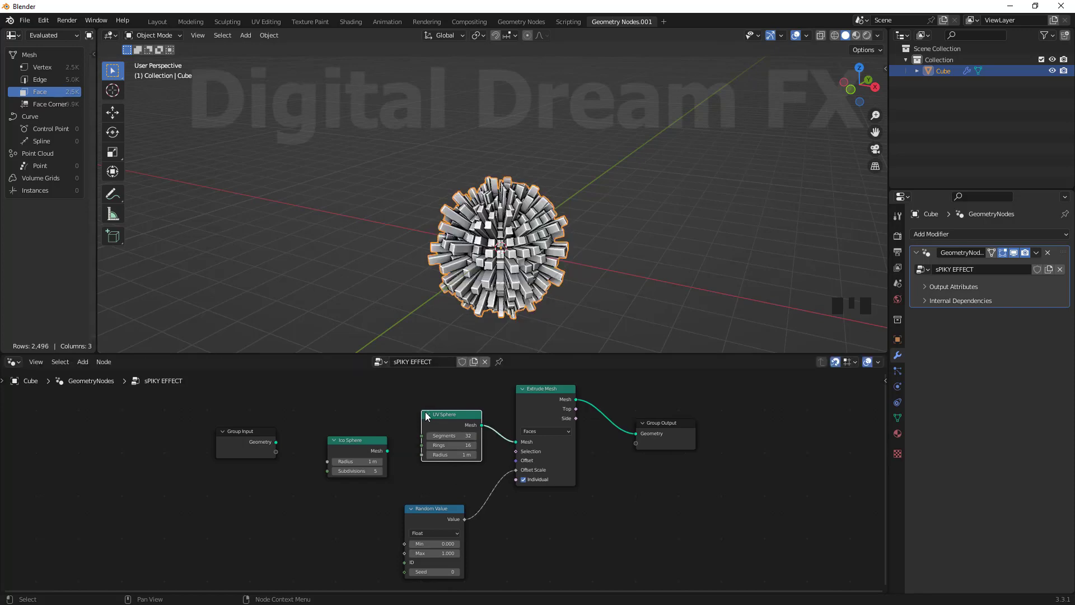
pyautogui.moveTo(367, 439); pyautogui.dragTo(297, 483)
pyautogui.moveTo(458, 426); pyautogui.dragTo(372, 427)
# Reduce the UV Sphere's radius to 0.1 m and inspect the resulting spikes.
pyautogui.scroll(3, 443, 481)
pyautogui.moveTo(536, 254); pyautogui.dragTo(551, 205, button='middle')
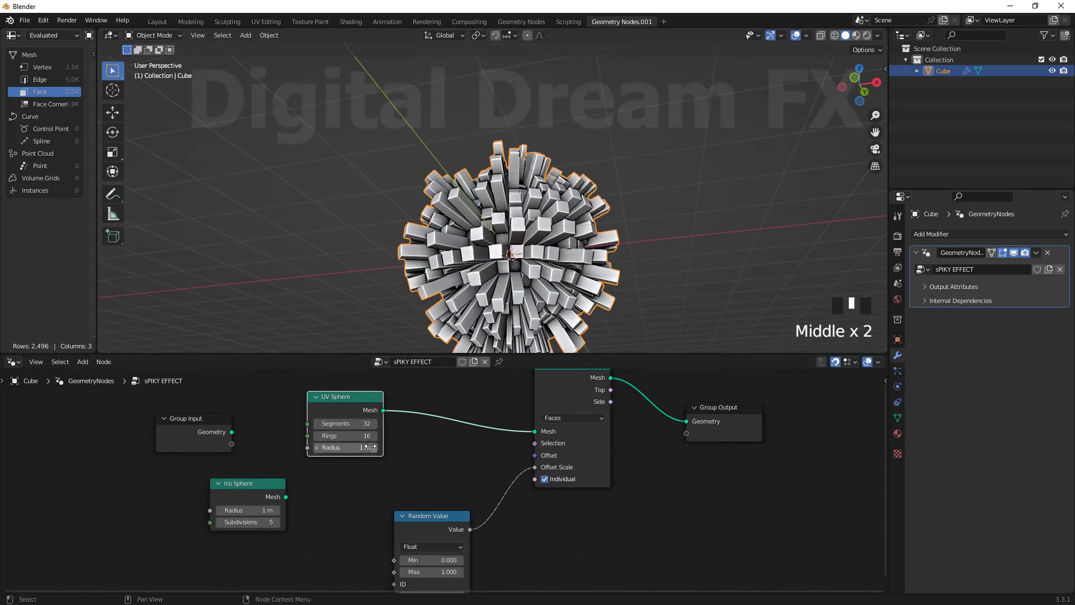
pyautogui.moveTo(363, 447); pyautogui.dragTo(330, 448)
pyautogui.click(551, 240)
pyautogui.moveTo(552, 241); pyautogui.dragTo(498, 319, button='middle')
pyautogui.scroll(2, 498, 322)
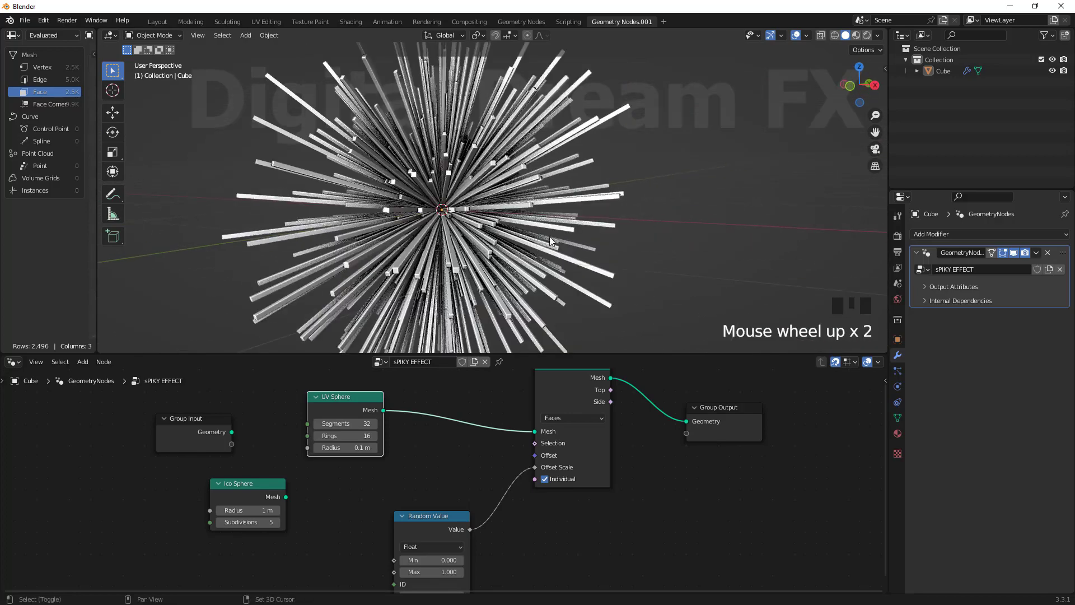
pyautogui.scroll(-2, 495, 323)
# Adjust the UV Sphere to 31 segments and 8 rings.
pyautogui.click(317, 424)
pyautogui.click(317, 424)
pyautogui.click(317, 424)
pyautogui.click(317, 424)
pyautogui.click(374, 424)
pyautogui.click(374, 424)
pyautogui.click(374, 424)
pyautogui.click(374, 424)
pyautogui.click(374, 424)
pyautogui.click(374, 424)
pyautogui.moveTo(342, 438); pyautogui.dragTo(322, 436)
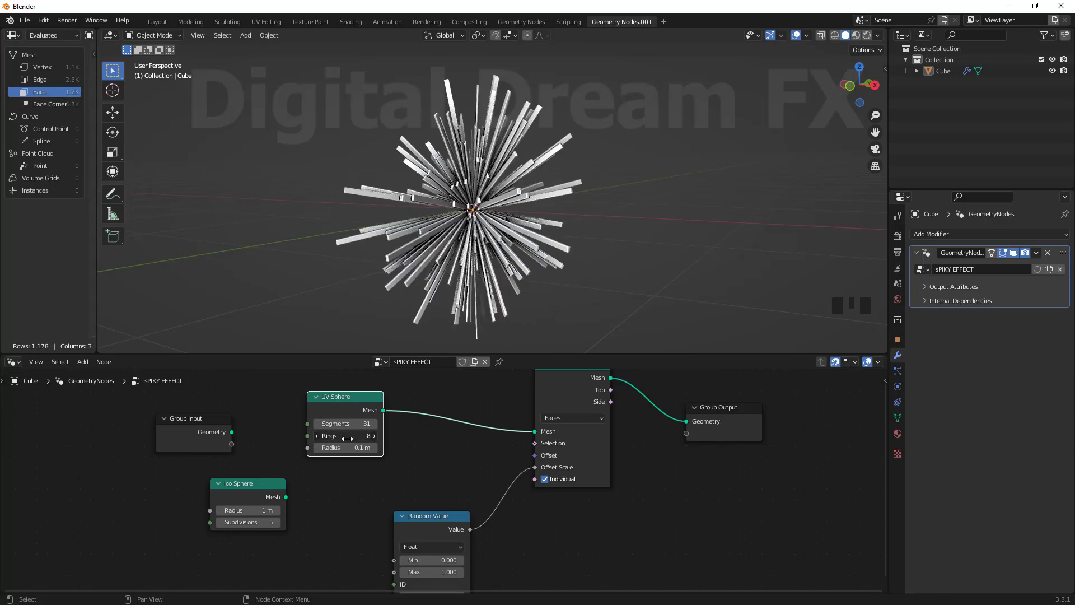
# Set the Random Value node's Min to -0.2, Max to 0.6 and Seed to 9.
pyautogui.moveTo(370, 438); pyautogui.dragTo(415, 452, button='middle')
pyautogui.scroll(-4, 387, 449)
pyautogui.moveTo(391, 404); pyautogui.dragTo(396, 415)
pyautogui.scroll(2, 498, 453)
pyautogui.moveTo(499, 453); pyautogui.dragTo(406, 439, button='middle')
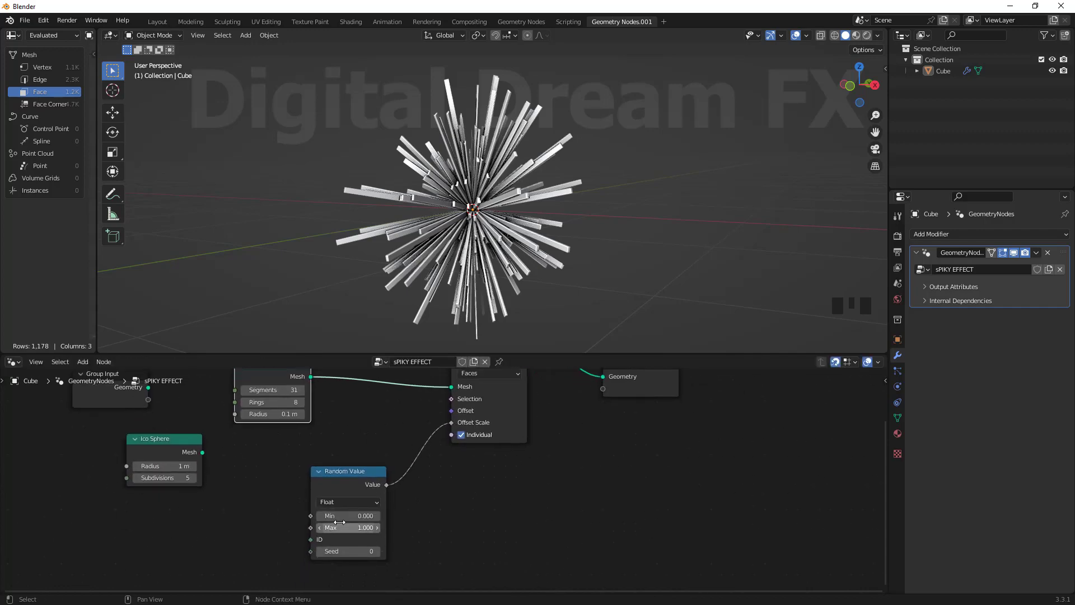
pyautogui.moveTo(350, 516)
pyautogui.mouseDown()
pyautogui.moveTo(319, 528)
pyautogui.moveTo(339, 528)
pyautogui.mouseUp()
pyautogui.click(375, 551)
pyautogui.click(375, 551)
pyautogui.click(376, 551)
pyautogui.click(376, 552)
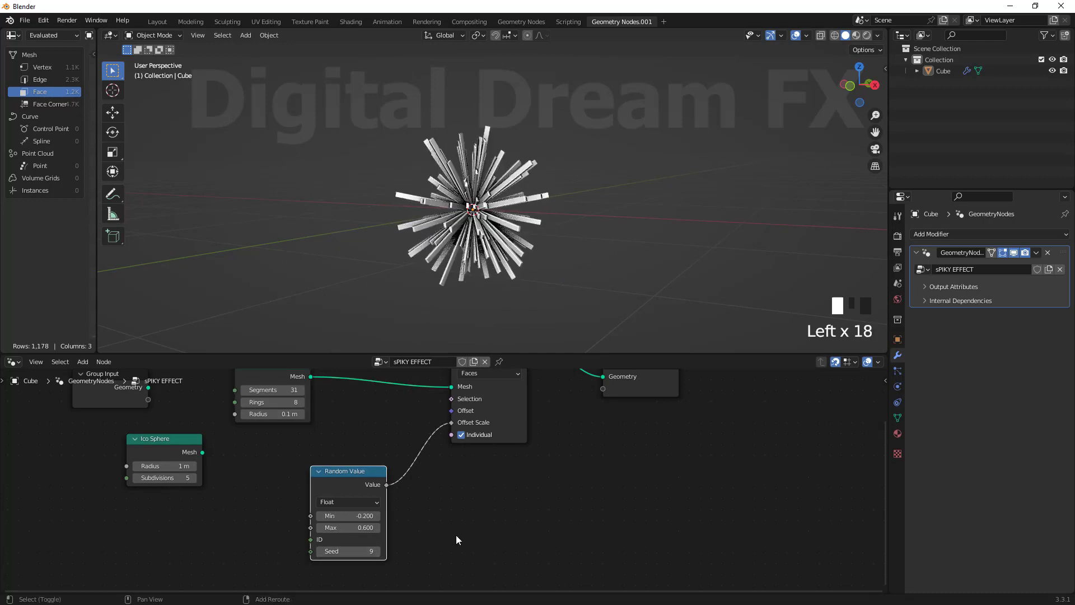
# Move the Random Value node further down to leave free space below the sphere nodes.
pyautogui.moveTo(457, 540); pyautogui.dragTo(489, 516, button='middle')
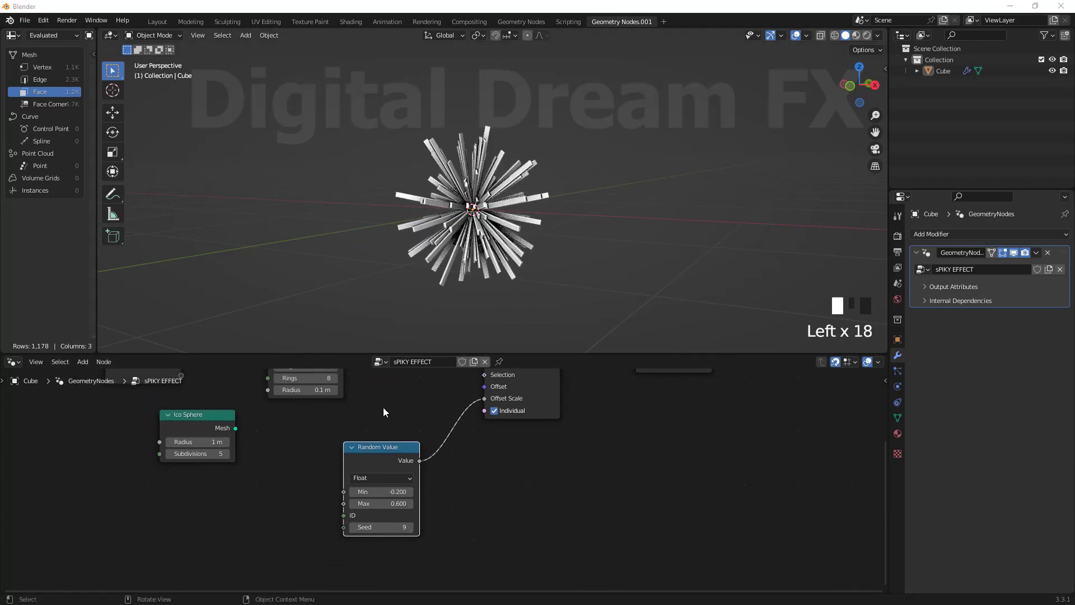
pyautogui.scroll(-4, 512, 475)
pyautogui.moveTo(416, 470); pyautogui.dragTo(435, 436, button='middle')
pyautogui.moveTo(420, 471); pyautogui.dragTo(404, 518)
pyautogui.scroll(3, 533, 500)
pyautogui.moveTo(534, 500); pyautogui.dragTo(624, 522, button='middle')
pyautogui.moveTo(481, 489); pyautogui.dragTo(501, 478)
pyautogui.moveTo(477, 447); pyautogui.dragTo(464, 460, button='middle')
pyautogui.scroll(-1, 348, 491)
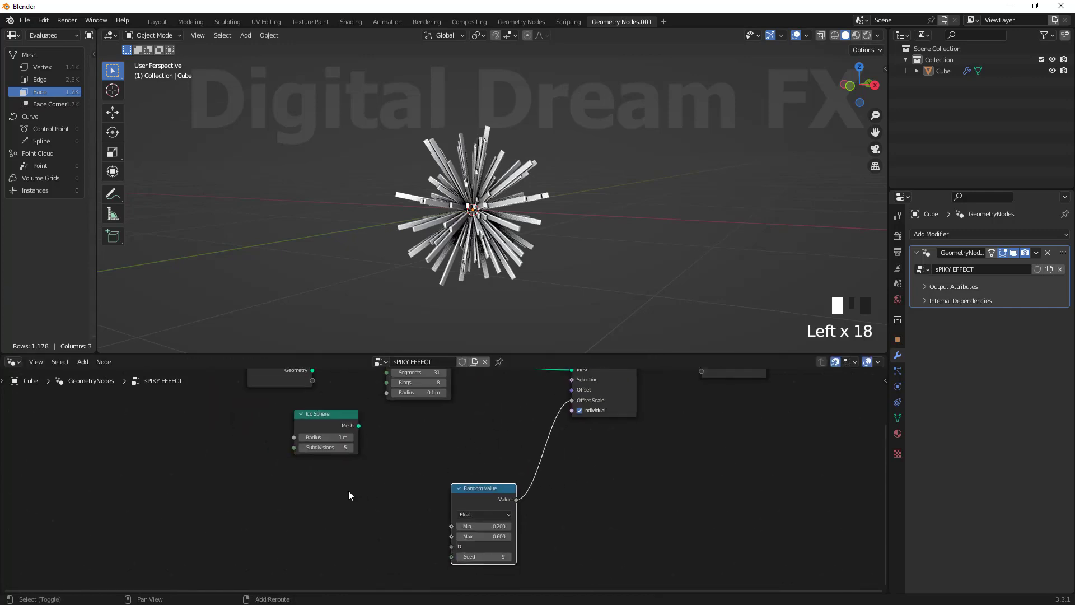
pyautogui.moveTo(349, 491); pyautogui.dragTo(337, 507, button='middle')
# Add a Noise Texture node beside the Random Value node.
pyautogui.hotkey('shift', 'a')
pyautogui.moveTo(243, 504)
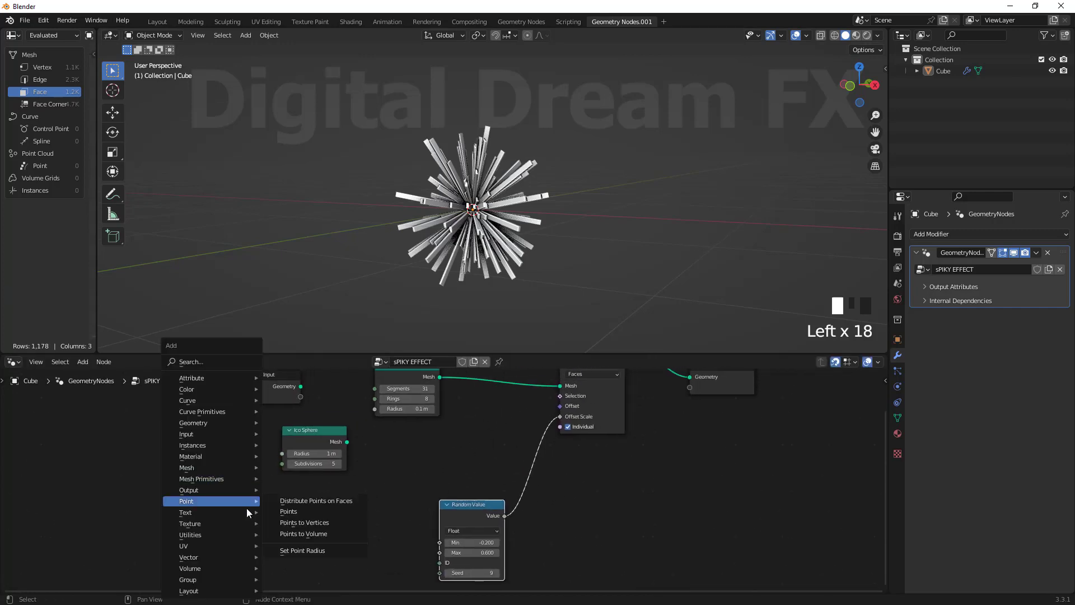
pyautogui.moveTo(218, 528)
pyautogui.moveTo(260, 523)
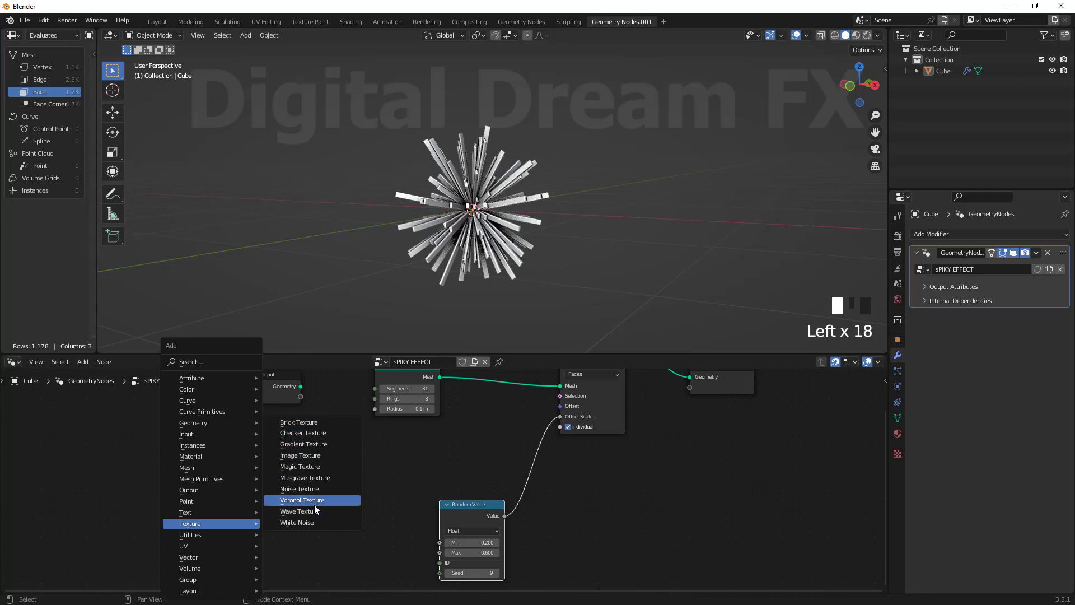
pyautogui.click(309, 490)
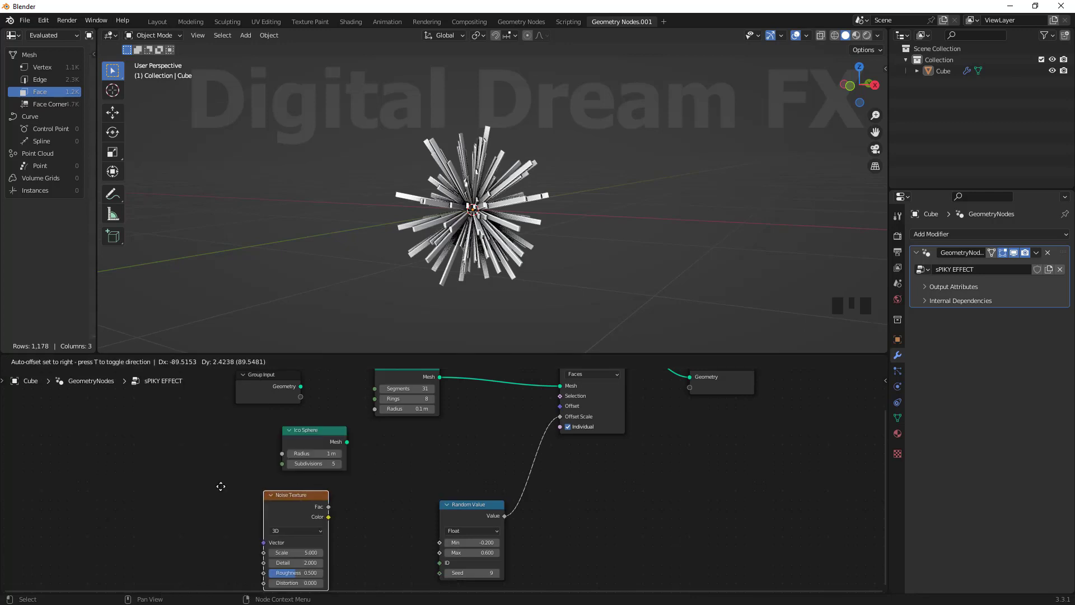
pyautogui.click(157, 465)
# Connect the Noise Texture's Fac output to the Extrude Mesh node's Offset Scale and move the texture node closer.
pyautogui.moveTo(217, 480); pyautogui.dragTo(555, 421)
pyautogui.moveTo(207, 473); pyautogui.dragTo(309, 500)
pyautogui.moveTo(593, 202); pyautogui.dragTo(579, 251, button='middle')
pyautogui.scroll(-3, 449, 242)
# Set the Noise Texture's Scale to -4.2, Detail to 4.8 and Distortion to 15.
pyautogui.moveTo(287, 552)
pyautogui.mouseDown()
pyautogui.moveTo(392, 553)
pyautogui.moveTo(274, 553)
pyautogui.moveTo(305, 563)
pyautogui.moveTo(263, 563)
pyautogui.moveTo(307, 563)
pyautogui.moveTo(314, 552)
pyautogui.moveTo(280, 552)
pyautogui.mouseUp()
pyautogui.moveTo(366, 550); pyautogui.dragTo(347, 487, button='middle')
pyautogui.moveTo(264, 521); pyautogui.dragTo(293, 520)
pyautogui.scroll(-2, 355, 487)
pyautogui.moveTo(356, 487); pyautogui.dragTo(309, 551, button='middle')
# Move the Random Value node aside and shift the Noise Texture node closer to Extrude Mesh.
pyautogui.moveTo(405, 514); pyautogui.dragTo(500, 515)
pyautogui.moveTo(228, 517); pyautogui.dragTo(273, 500, button='middle')
pyautogui.moveTo(304, 486); pyautogui.dragTo(415, 470)
pyautogui.scroll(3, 441, 479)
pyautogui.moveTo(454, 520); pyautogui.dragTo(475, 518, button='middle')
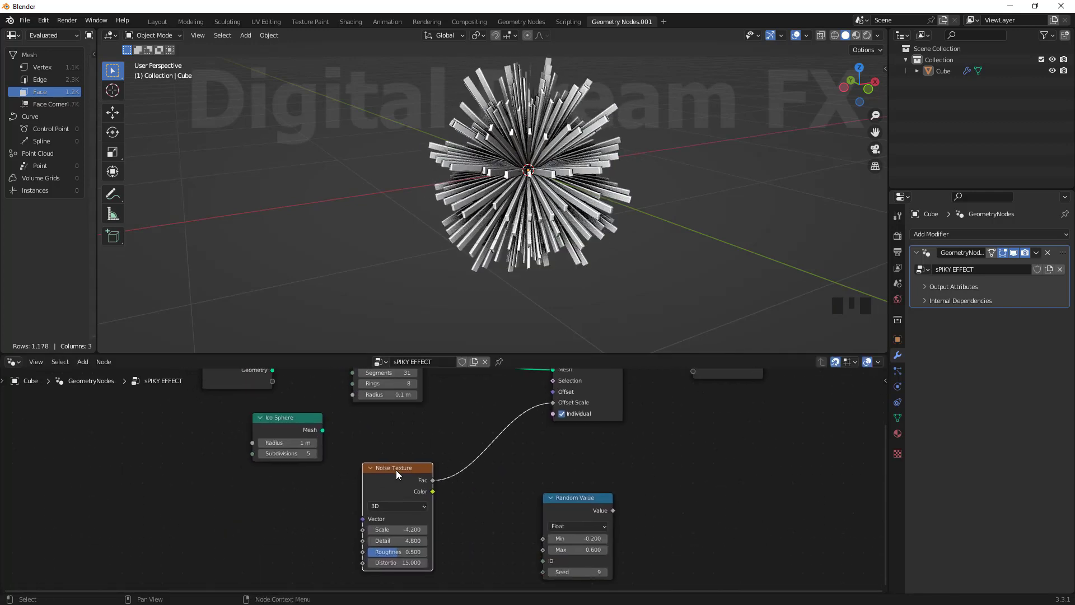
pyautogui.moveTo(399, 467); pyautogui.dragTo(409, 468)
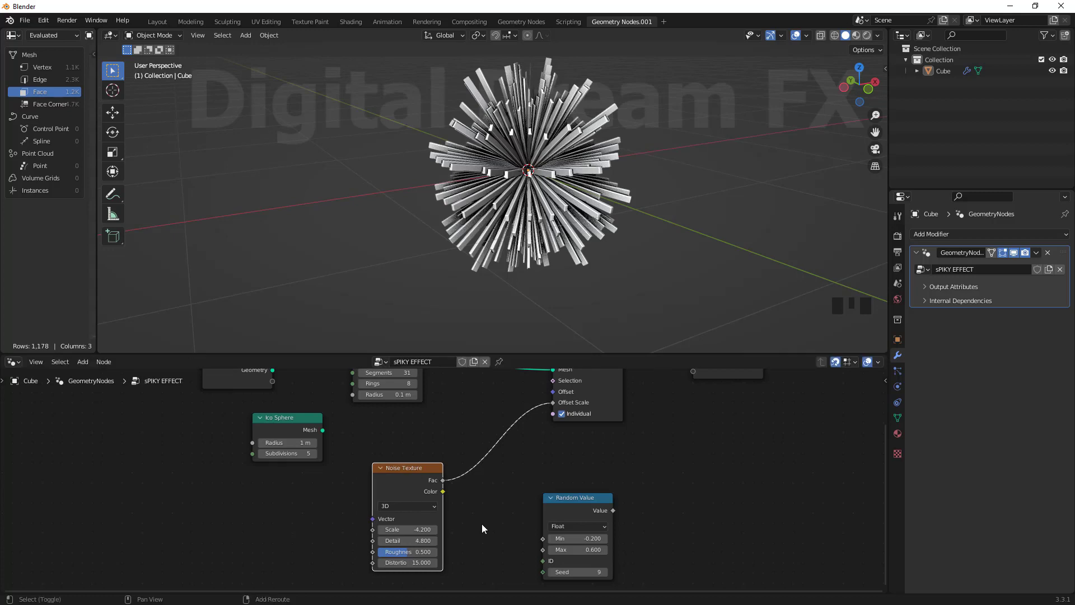
pyautogui.moveTo(482, 525); pyautogui.dragTo(482, 520, button='middle')
# Move the Noise Texture node away from Extrude Mesh to make room and set its Scale to 1.9.
pyautogui.moveTo(396, 462); pyautogui.dragTo(184, 478)
pyautogui.moveTo(283, 533); pyautogui.dragTo(366, 502, button='middle')
pyautogui.moveTo(199, 499); pyautogui.dragTo(252, 500, button='middle')
pyautogui.moveTo(330, 513); pyautogui.dragTo(364, 514)
pyautogui.moveTo(175, 528); pyautogui.dragTo(195, 530, button='middle')
# Add a Value node, connect it to the Noise Texture's Scale and set it to 17.3.
pyautogui.hotkey('shift', 'a')
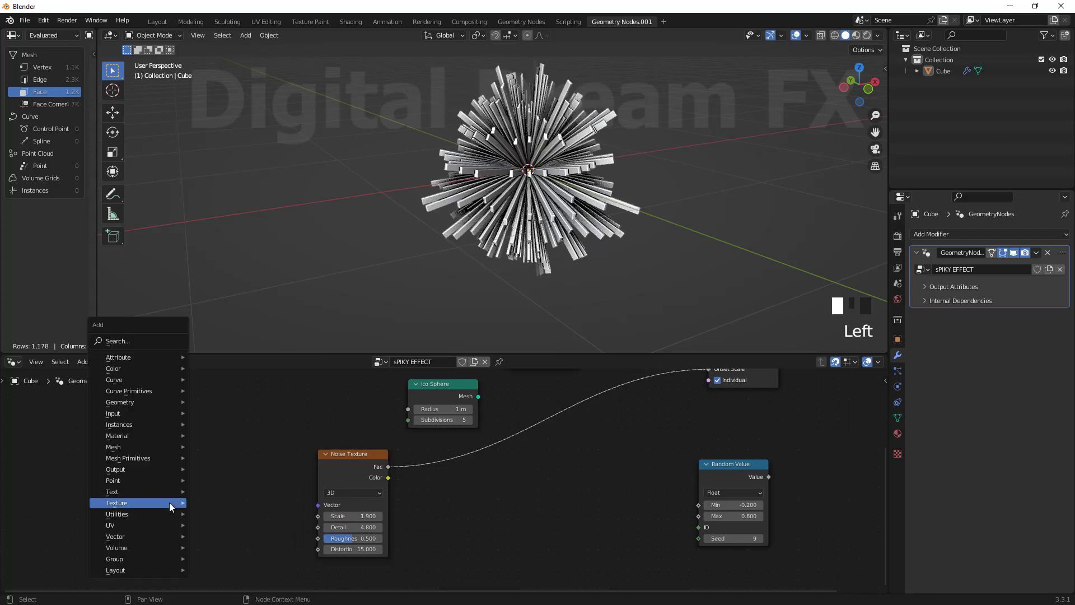
pyautogui.moveTo(136, 412)
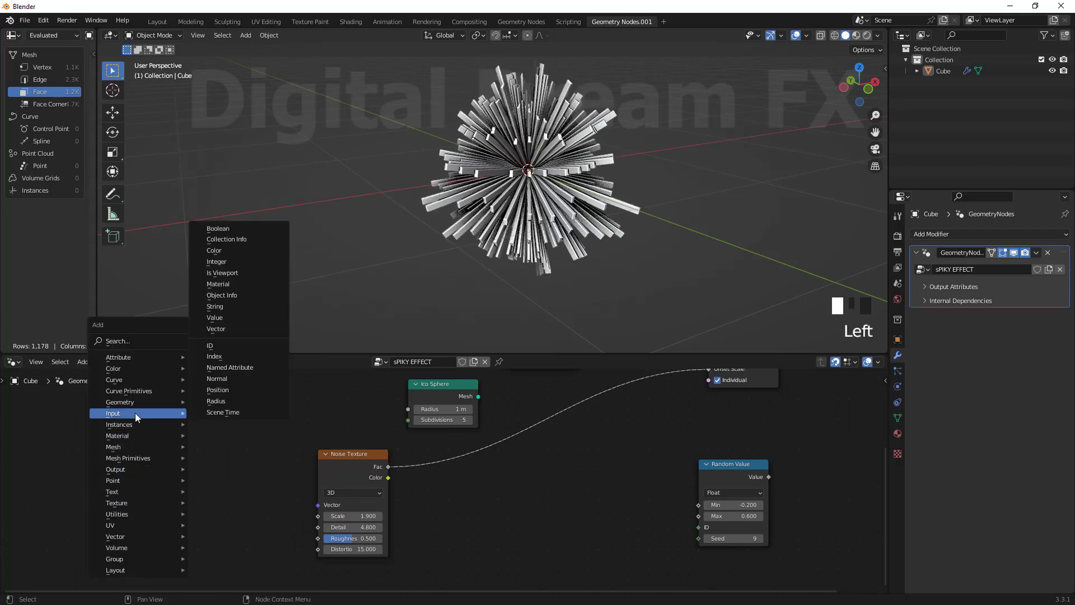
pyautogui.click(222, 319)
pyautogui.click(181, 497)
pyautogui.moveTo(238, 507); pyautogui.dragTo(321, 517)
pyautogui.moveTo(202, 521); pyautogui.dragTo(297, 522)
# Set the UV Sphere to 83 segments, 66 rings and a radius of 0.3 m.
pyautogui.scroll(-3, 422, 505)
pyautogui.keyDown('shift'); pyautogui.moveTo(422, 505); pyautogui.dragTo(404, 523, button='middle'); pyautogui.keyUp('shift')
pyautogui.scroll(6, 450, 475)
pyautogui.moveTo(450, 474); pyautogui.dragTo(270, 591, button='middle')
pyautogui.moveTo(352, 460); pyautogui.dragTo(416, 471)
pyautogui.moveTo(351, 485)
pyautogui.mouseDown()
pyautogui.moveTo(392, 485)
pyautogui.moveTo(351, 485)
pyautogui.moveTo(367, 485)
pyautogui.mouseUp()
pyautogui.scroll(-4, 670, 196)
pyautogui.scroll(4, 554, 189)
pyautogui.scroll(-3, 555, 189)
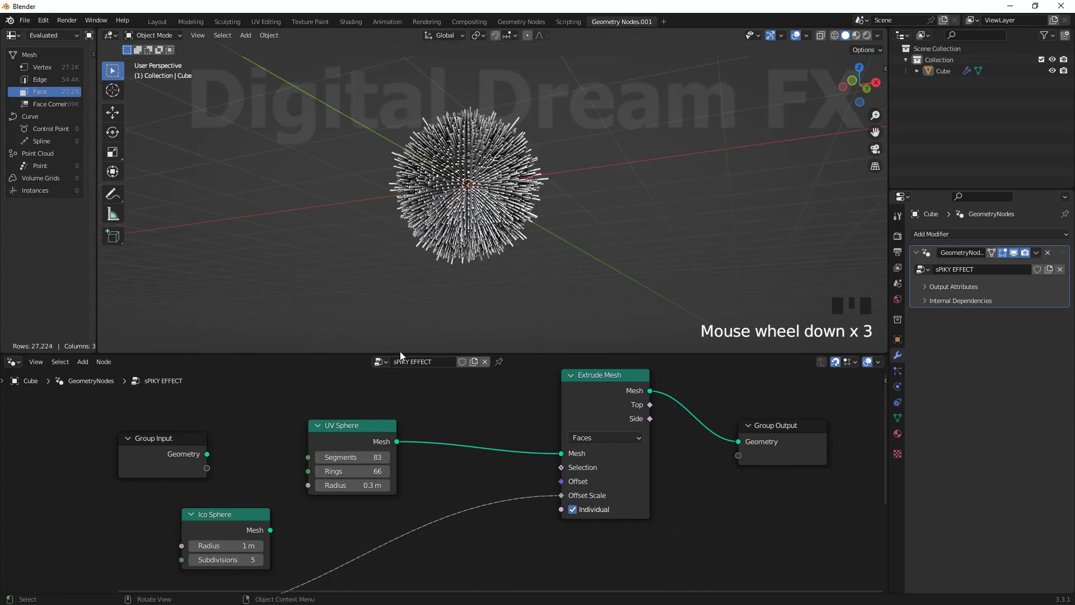
# Resize the 3D viewport and examine the spiky sphere together with its node tree.
pyautogui.moveTo(322, 353); pyautogui.dragTo(322, 439)
pyautogui.scroll(-2, 468, 383)
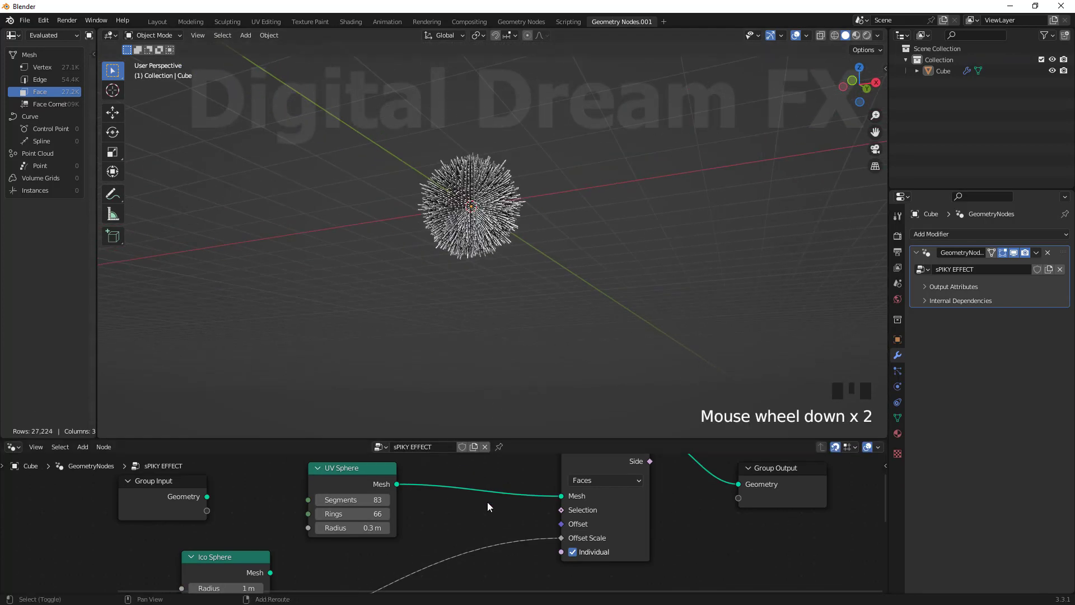
pyautogui.scroll(-2, 487, 502)
pyautogui.moveTo(509, 440); pyautogui.dragTo(509, 385)
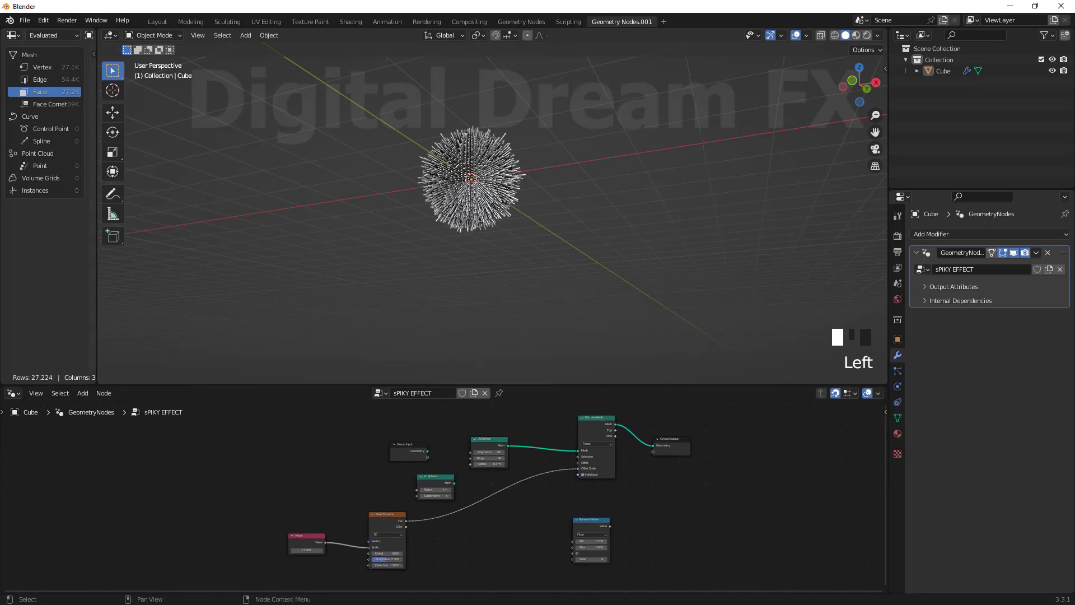
pyautogui.scroll(3, 496, 267)
pyautogui.moveTo(504, 241); pyautogui.dragTo(500, 281, button='middle')
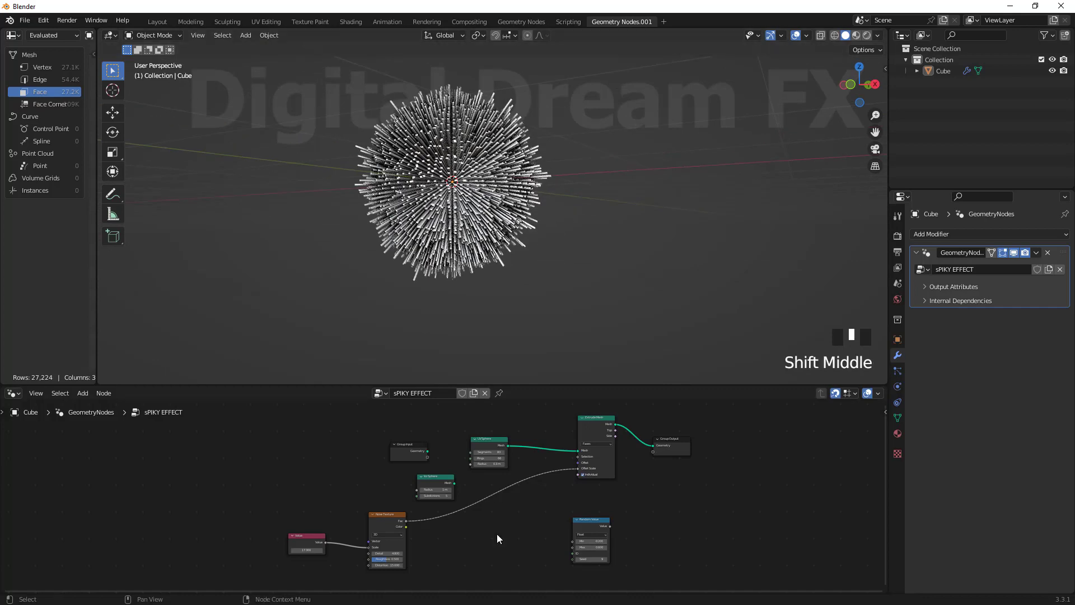
pyautogui.scroll(9, 535, 522)
pyautogui.moveTo(812, 448); pyautogui.dragTo(565, 529, button='middle')
pyautogui.scroll(4, 565, 529)
pyautogui.keyDown('shift'); pyautogui.moveTo(348, 518); pyautogui.dragTo(535, 521, button='middle'); pyautogui.keyUp('shift')
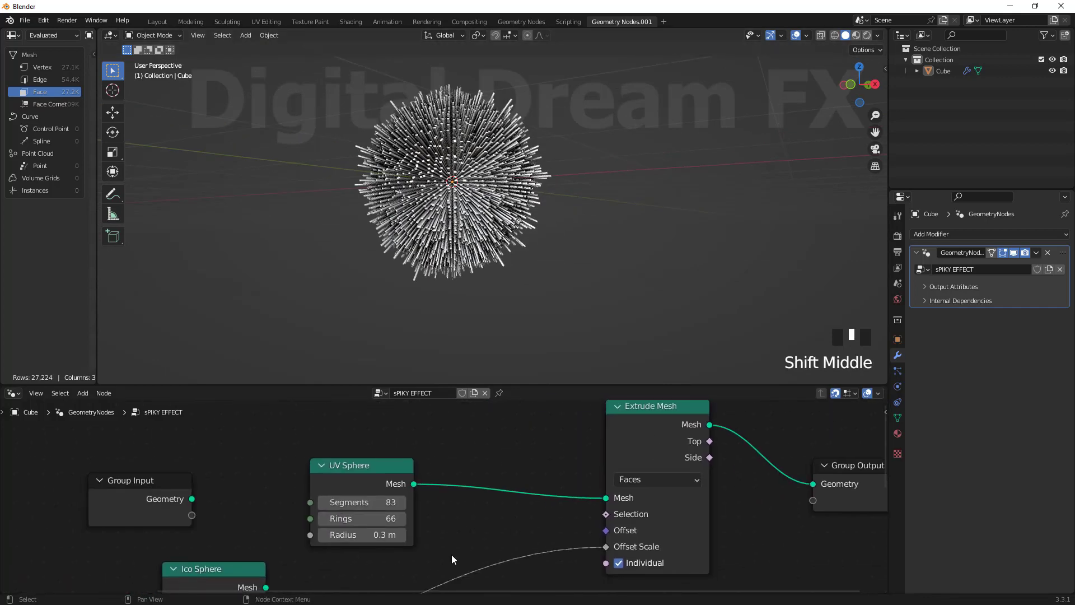
pyautogui.keyDown('shift'); pyautogui.moveTo(501, 572); pyautogui.dragTo(382, 509, button='middle'); pyautogui.keyUp('shift')
pyautogui.scroll(-2, 381, 509)
pyautogui.keyDown('shift'); pyautogui.moveTo(640, 525); pyautogui.dragTo(551, 556, button='middle'); pyautogui.keyUp('shift')
pyautogui.scroll(-1, 500, 511)
pyautogui.scroll(3, 569, 526)
pyautogui.scroll(-4, 405, 520)
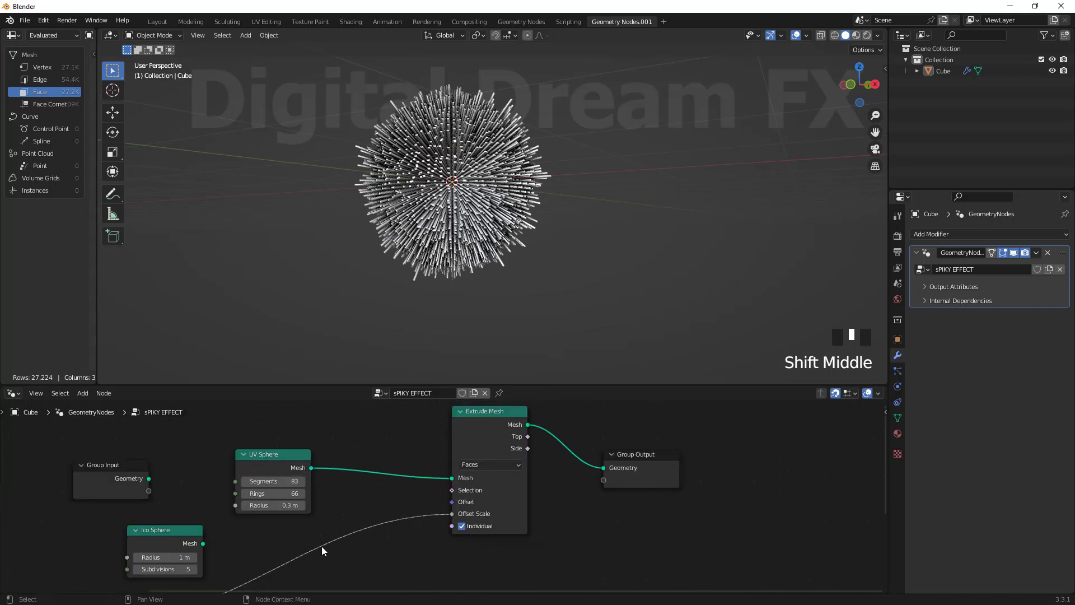
# Adjust the Noise Texture's Detail to 8.2, Roughness to 0.458 and Distortion to 21.8.
pyautogui.keyDown('shift'); pyautogui.moveTo(336, 535); pyautogui.dragTo(412, 503, button='middle'); pyautogui.keyUp('shift')
pyautogui.click(276, 529)
pyautogui.click(266, 561)
pyautogui.keyDown('shift'); pyautogui.moveTo(287, 577); pyautogui.dragTo(313, 548, button='middle'); pyautogui.keyUp('shift')
pyautogui.moveTo(305, 532); pyautogui.dragTo(364, 533)
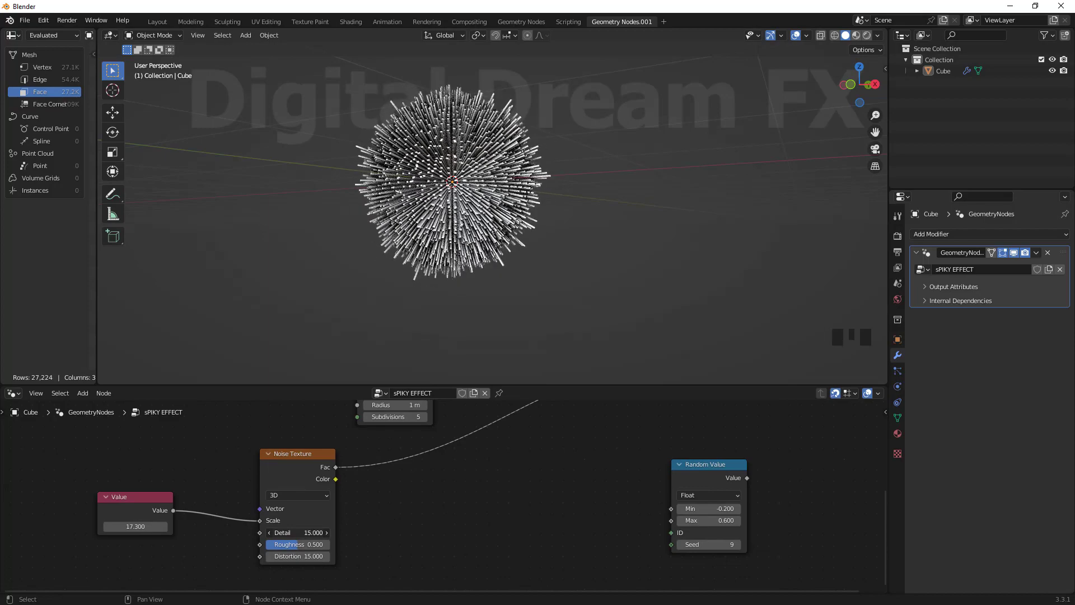
pyautogui.moveTo(289, 547); pyautogui.dragTo(336, 556)
# Enlarge the 3D viewport and inspect the spiky sphere from another angle.
pyautogui.moveTo(504, 385); pyautogui.dragTo(504, 542)
pyautogui.moveTo(504, 426); pyautogui.dragTo(470, 392, button='middle')
pyautogui.scroll(3, 526, 418)
pyautogui.keyDown('shift'); pyautogui.moveTo(525, 423); pyautogui.dragTo(590, 375, button='middle'); pyautogui.keyUp('shift')
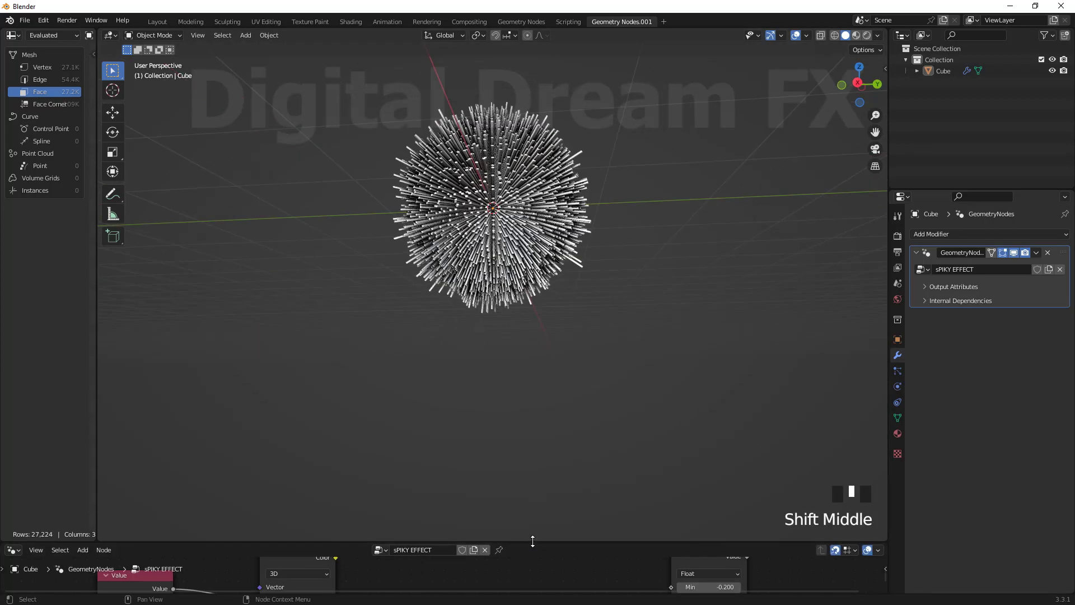
# Enlarge the node editor and move the Noise Texture and Value nodes closer to the Extrude Mesh node.
pyautogui.moveTo(532, 542); pyautogui.dragTo(532, 96)
pyautogui.moveTo(541, 295); pyautogui.dragTo(408, 448, button='middle')
pyautogui.scroll(1, 408, 449)
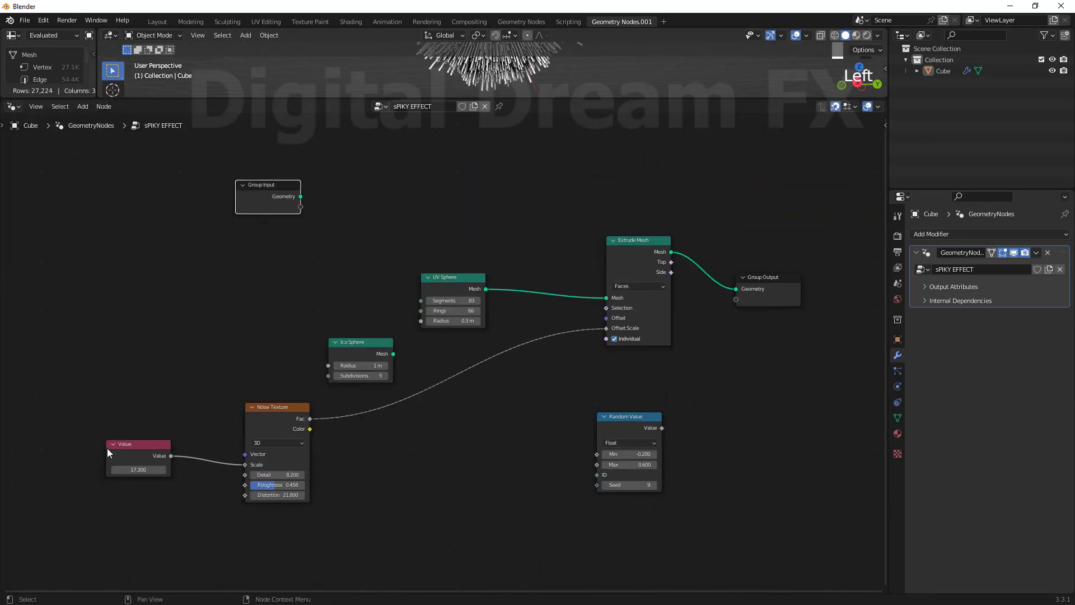
pyautogui.moveTo(137, 467); pyautogui.dragTo(137, 466)
pyautogui.moveTo(276, 420); pyautogui.dragTo(424, 438)
pyautogui.moveTo(150, 473); pyautogui.dragTo(280, 482)
# Delete the unused Ico Sphere and Random Value nodes and pull the remaining nodes closer around Extrude Mesh.
pyautogui.click(369, 341)
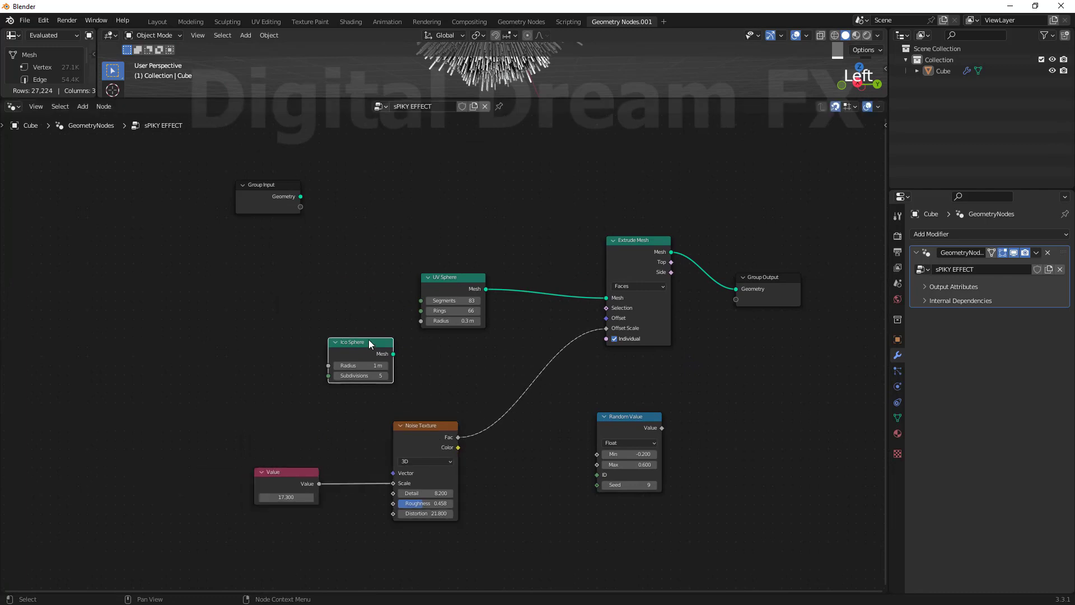
pyautogui.moveTo(639, 240); pyautogui.dragTo(574, 268)
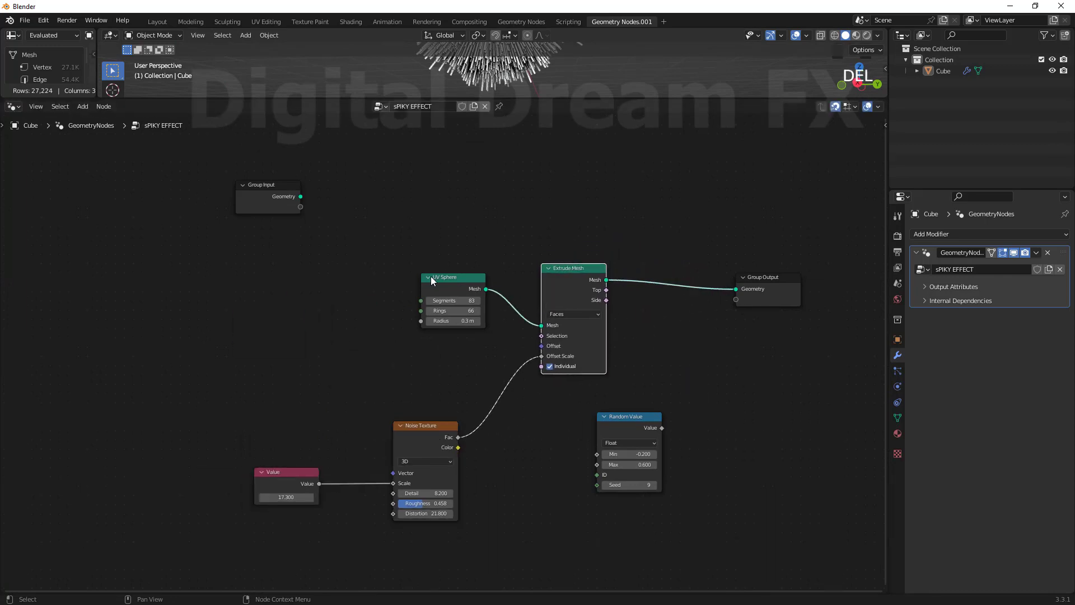
pyautogui.moveTo(430, 421); pyautogui.dragTo(447, 355)
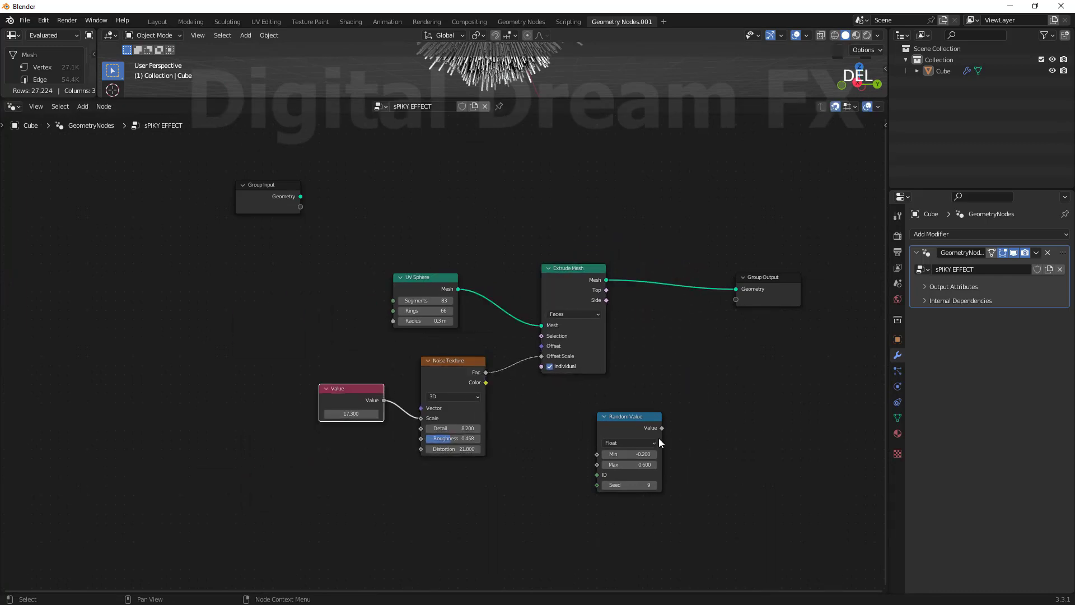
pyautogui.moveTo(632, 420); pyautogui.dragTo(626, 428)
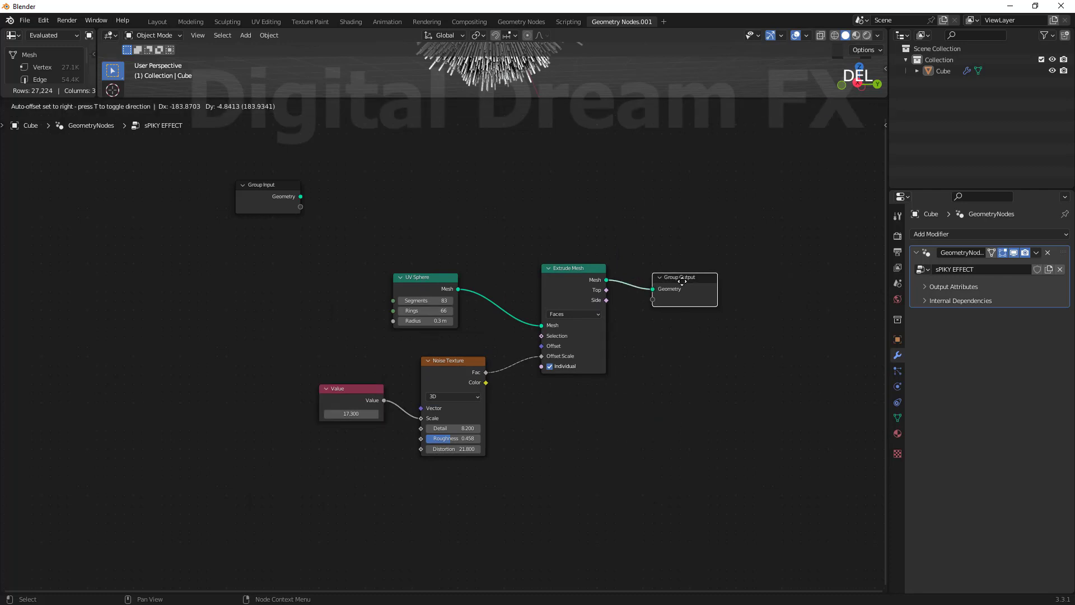
# Arrange the Group Output, UV Sphere, Noise Texture and Value nodes compactly around Extrude Mesh, and enlarge the 3D viewport again.
pyautogui.moveTo(684, 282); pyautogui.dragTo(675, 274)
pyautogui.scroll(-1, 620, 415)
pyautogui.moveTo(620, 415); pyautogui.dragTo(482, 458, button='middle')
pyautogui.scroll(2, 478, 513)
pyautogui.moveTo(479, 513); pyautogui.dragTo(617, 473, button='middle')
pyautogui.moveTo(393, 280); pyautogui.dragTo(428, 300)
pyautogui.moveTo(576, 317); pyautogui.dragTo(553, 334, button='middle')
pyautogui.moveTo(507, 466); pyautogui.dragTo(549, 480, button='middle')
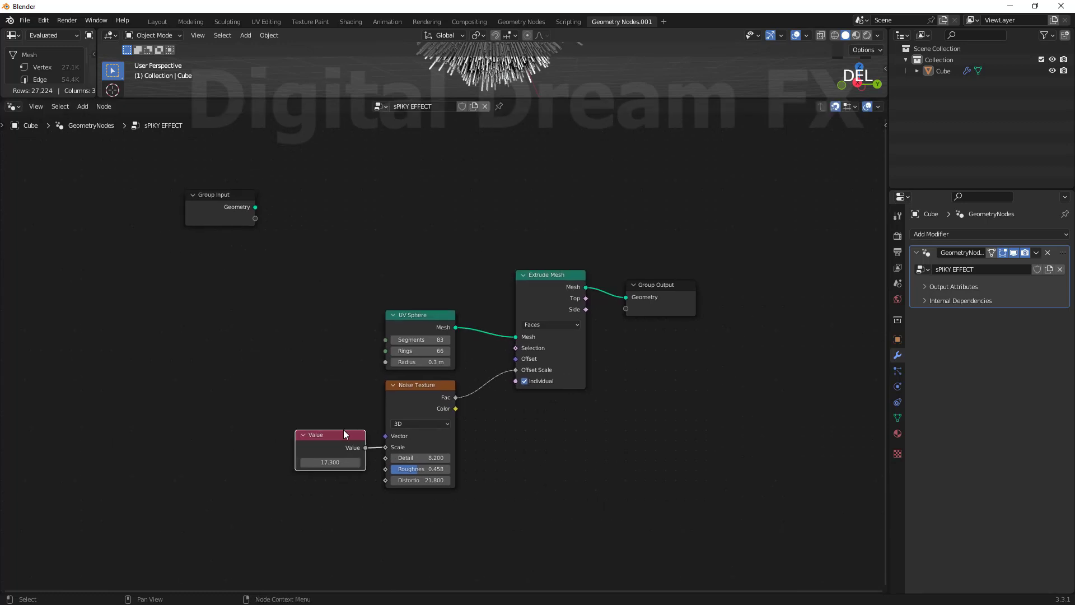
pyautogui.click(340, 429)
pyautogui.scroll(-2, 576, 493)
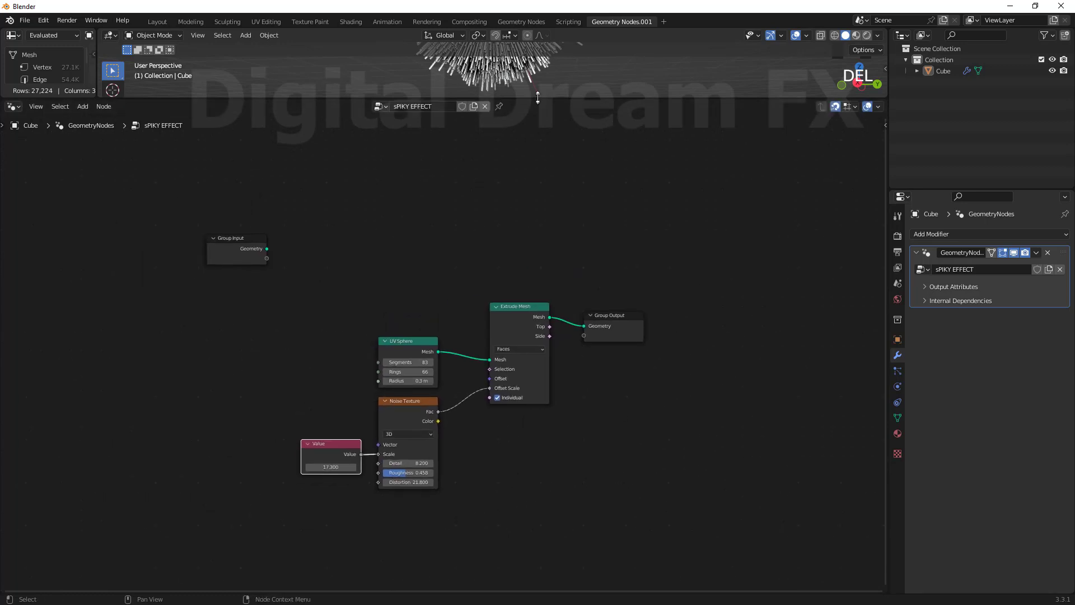
pyautogui.moveTo(538, 133); pyautogui.dragTo(538, 457)
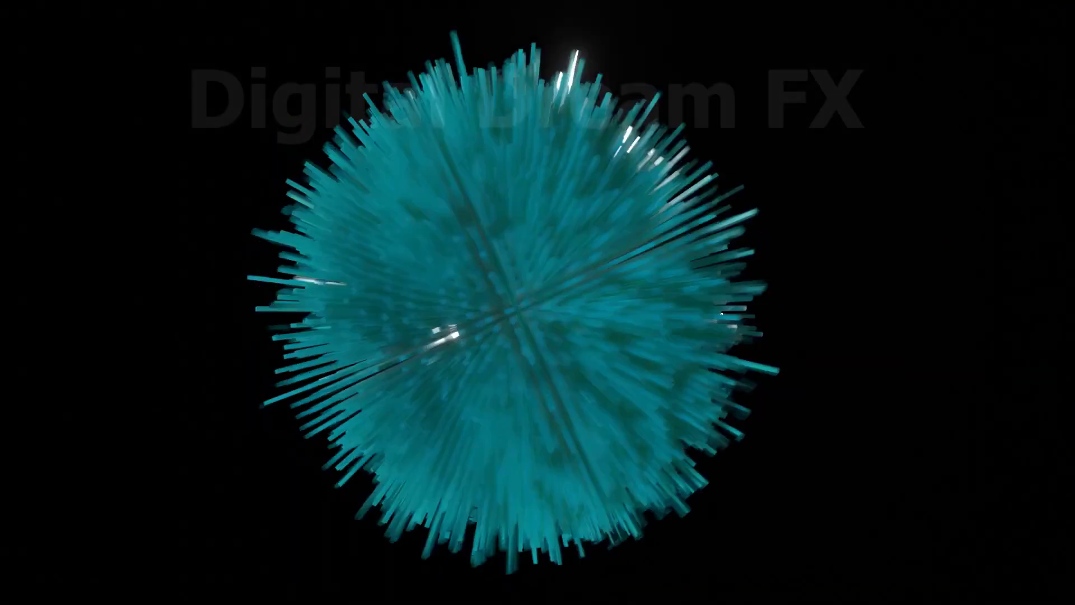